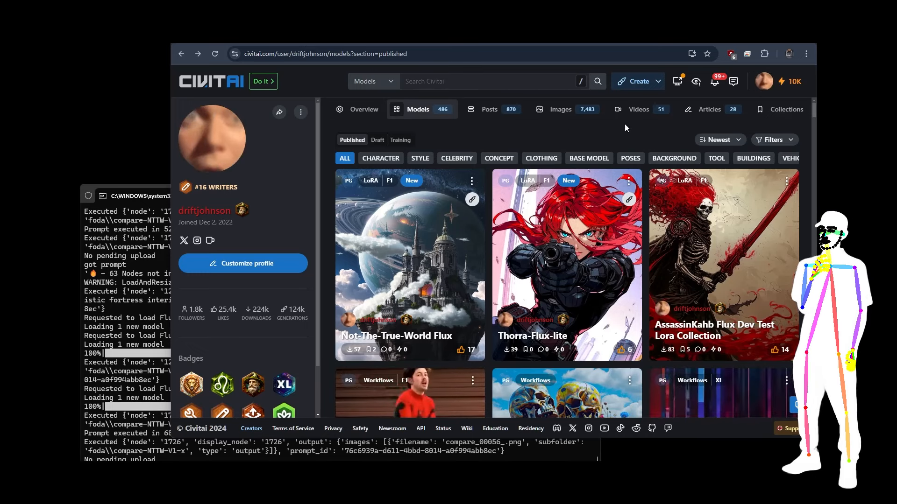
# - Open the AssassinKahb Flux Dev Test Lora Collection page and look over its sample images, training details and description
pyautogui.click(657, 83)
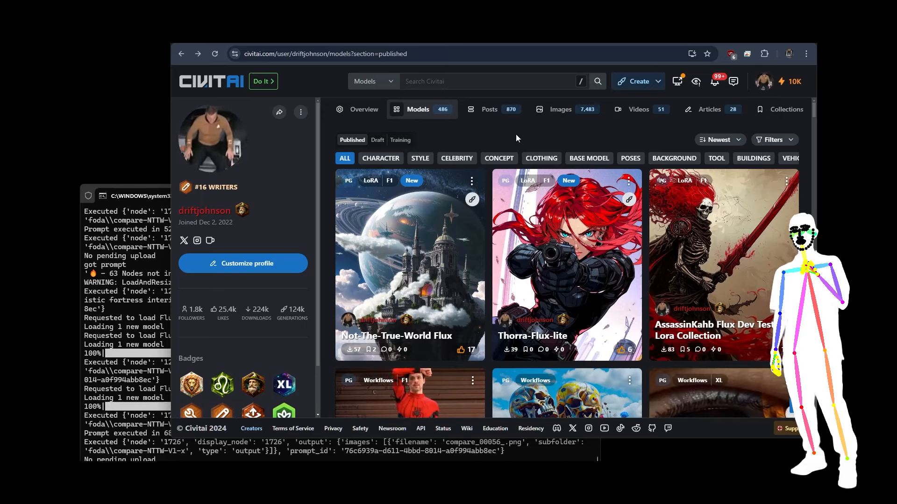
pyautogui.click(300, 42)
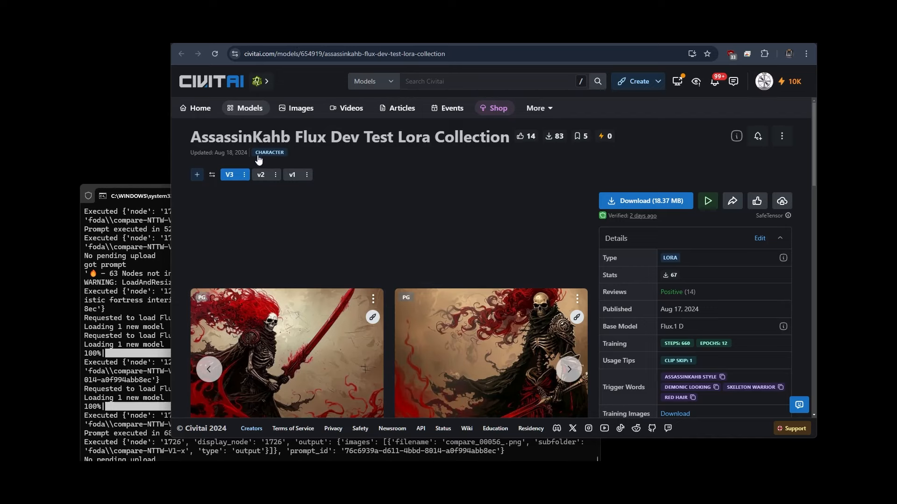
pyautogui.scroll(-15, 452, 158)
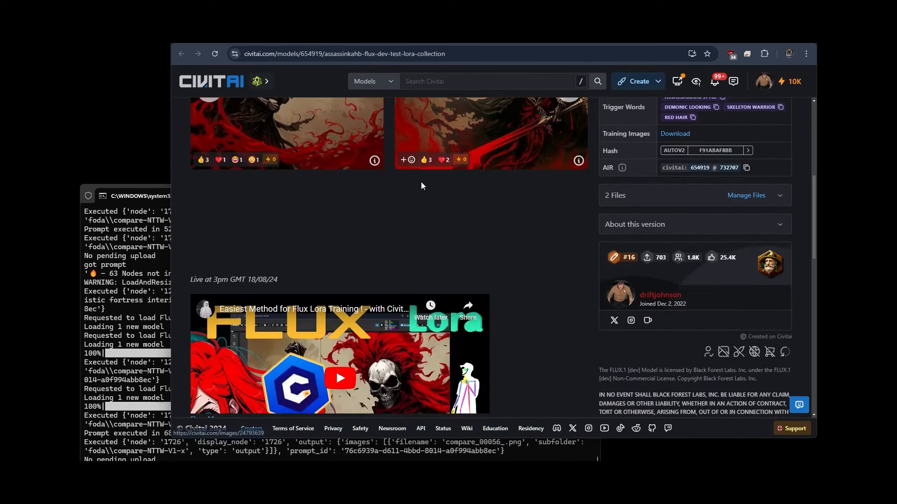
pyautogui.scroll(15, 445, 210)
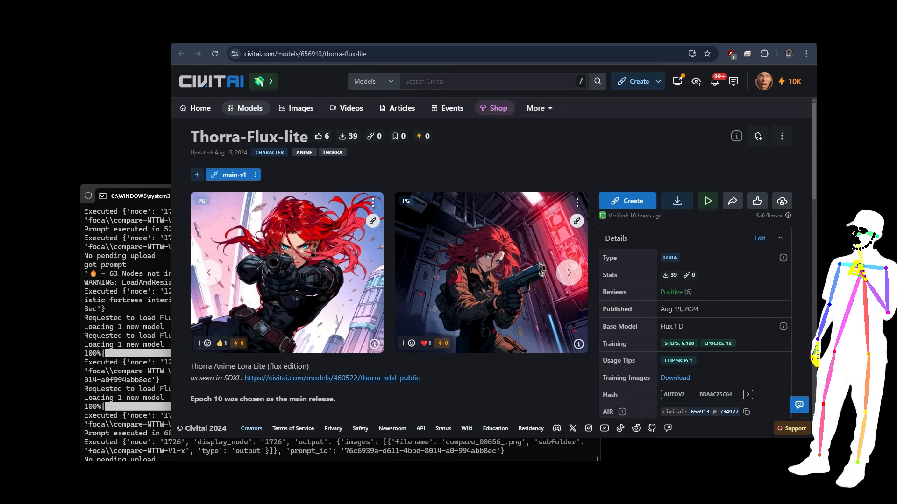
# - Switch to the Not-The-True-World Flux model page and review the V1 version's training details and description
pyautogui.hotkey('ctrl', 'Tab')
pyautogui.scroll(-4, 525, 143)
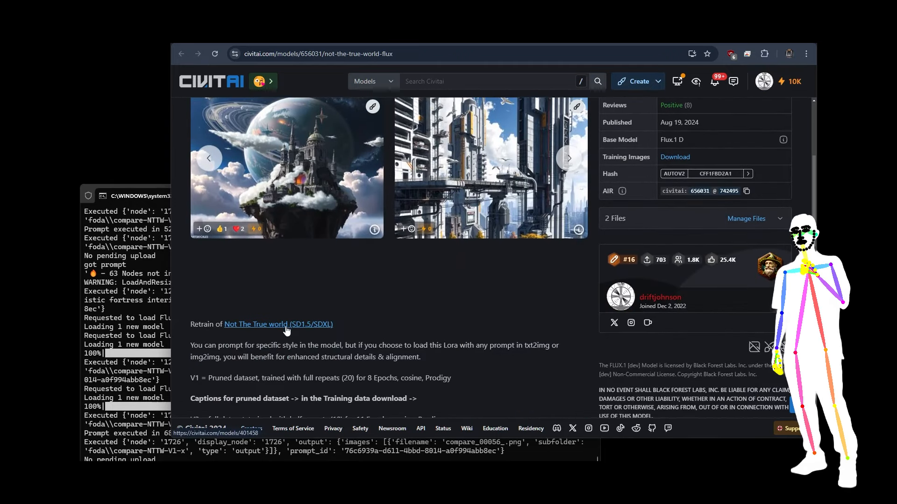
pyautogui.scroll(3, 295, 252)
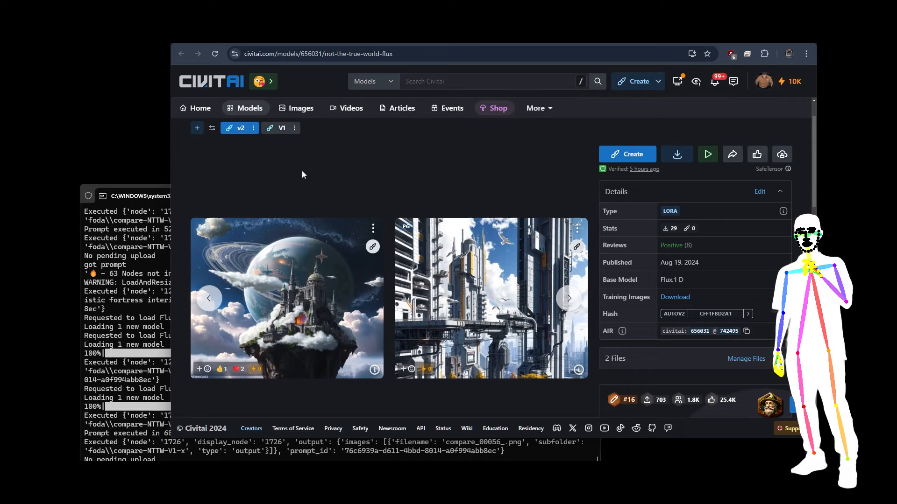
pyautogui.click(279, 129)
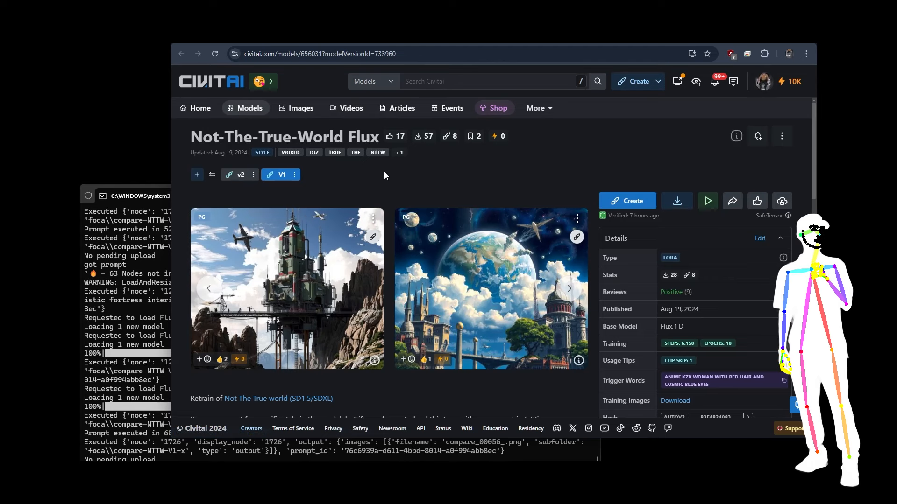
pyautogui.scroll(-2, 384, 173)
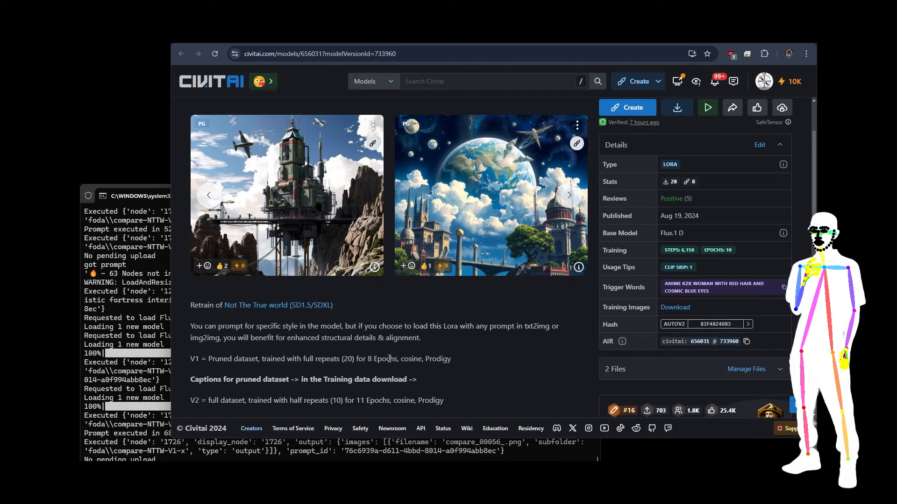
# - Compare the v2 and V1 versions of Not-The-True-World Flux, reading the v2 dataset, repeats and epoch notes
pyautogui.scroll(2, 389, 359)
pyautogui.click(242, 179)
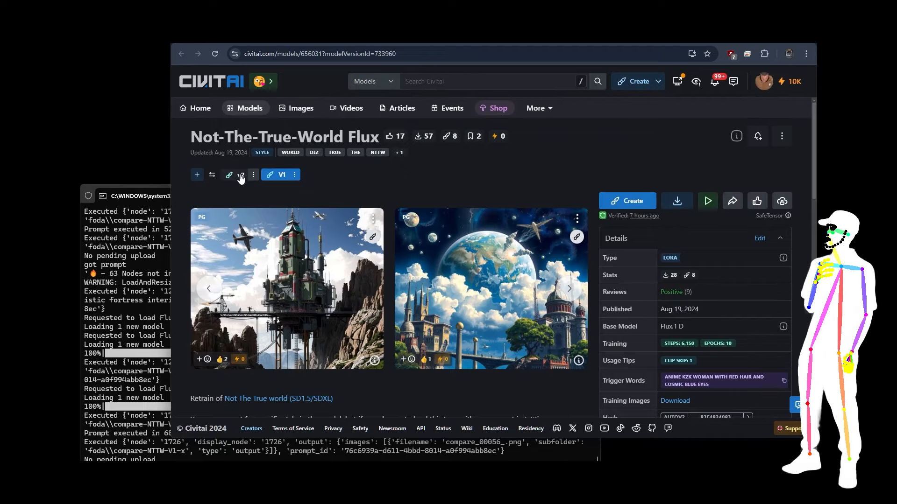
pyautogui.scroll(-3, 349, 204)
pyautogui.scroll(-2, 346, 218)
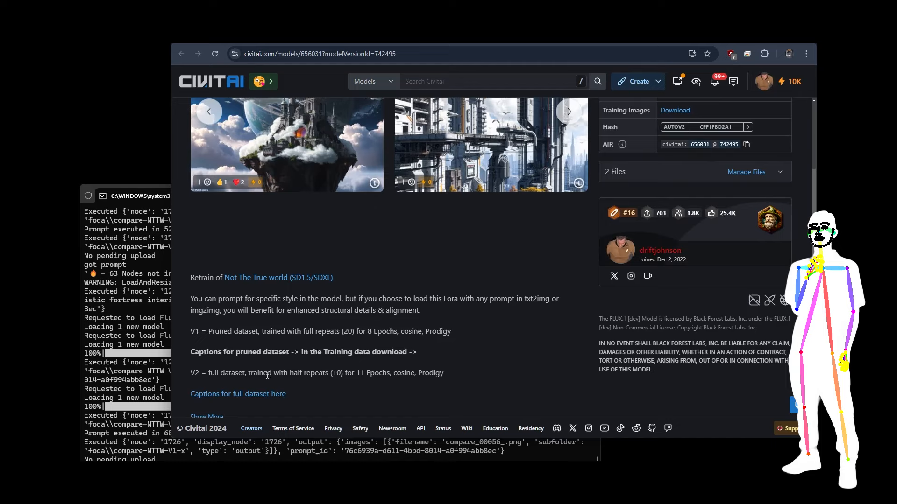
pyautogui.scroll(2, 429, 333)
pyautogui.scroll(2, 429, 334)
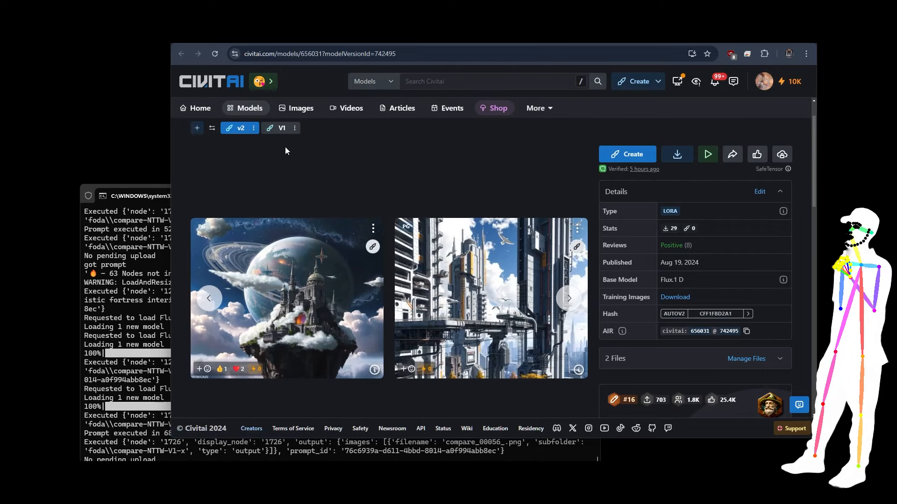
pyautogui.click(271, 133)
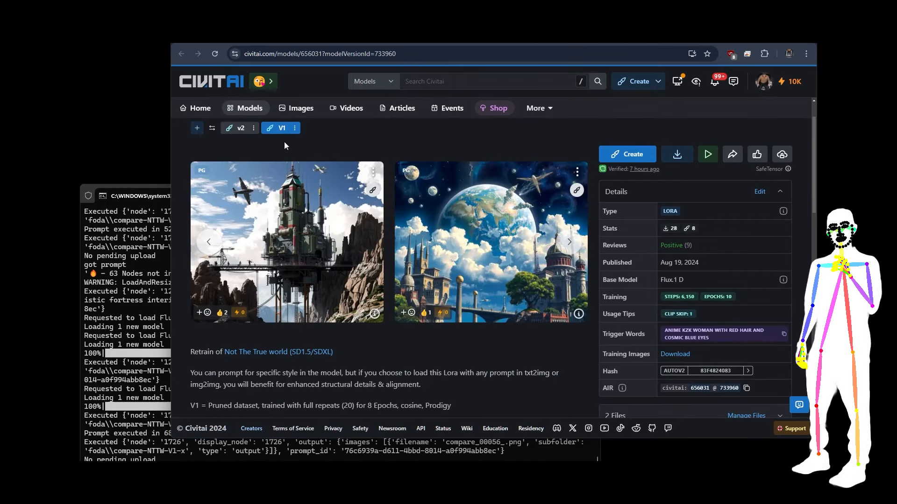
pyautogui.click(240, 129)
pyautogui.scroll(-4, 288, 342)
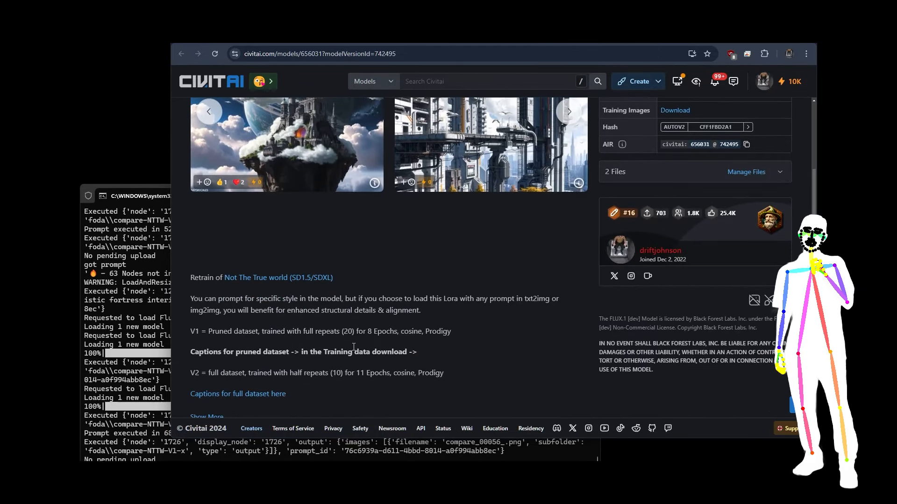
pyautogui.scroll(4, 374, 350)
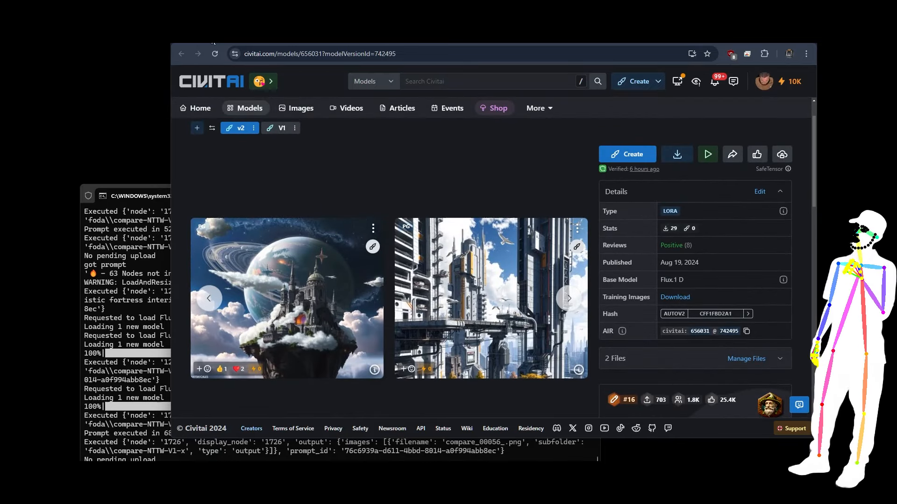
# - Return to the creator profile's model list, show the training runs and open the NTTW-Flux-kappa V1 run
pyautogui.click(213, 40)
pyautogui.click(406, 141)
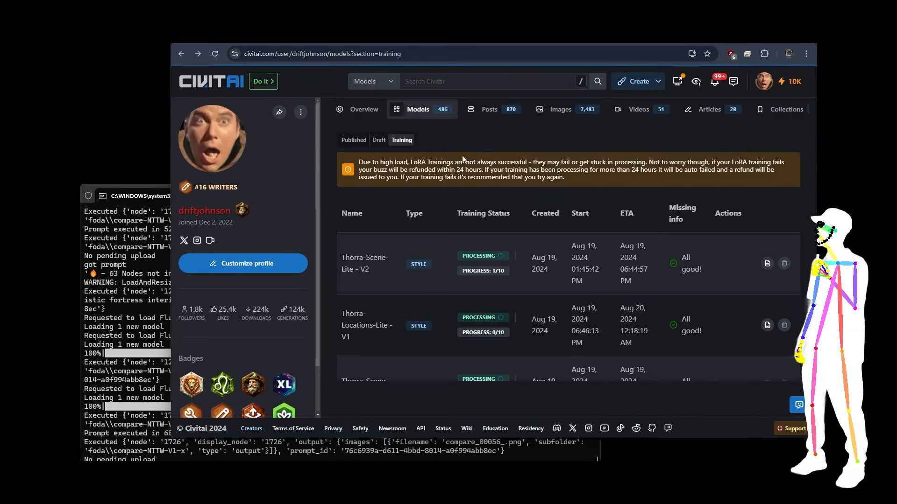
pyautogui.scroll(-2, 536, 246)
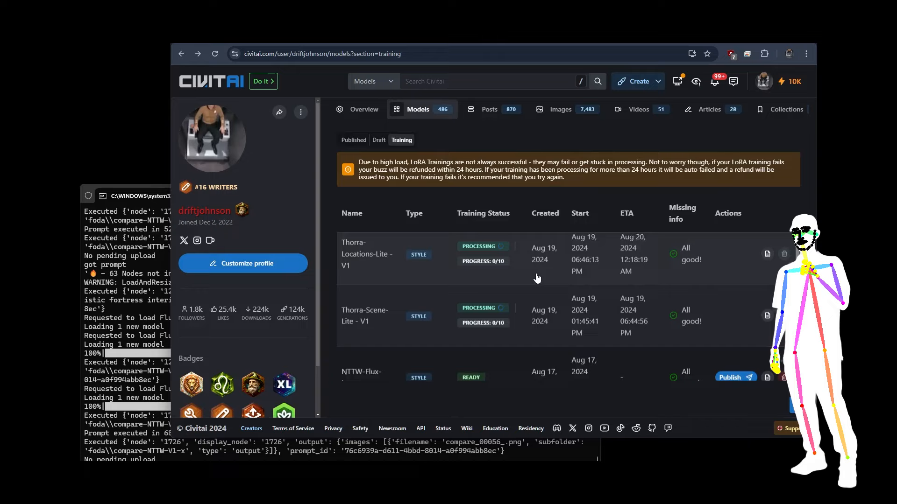
pyautogui.scroll(-5, 537, 278)
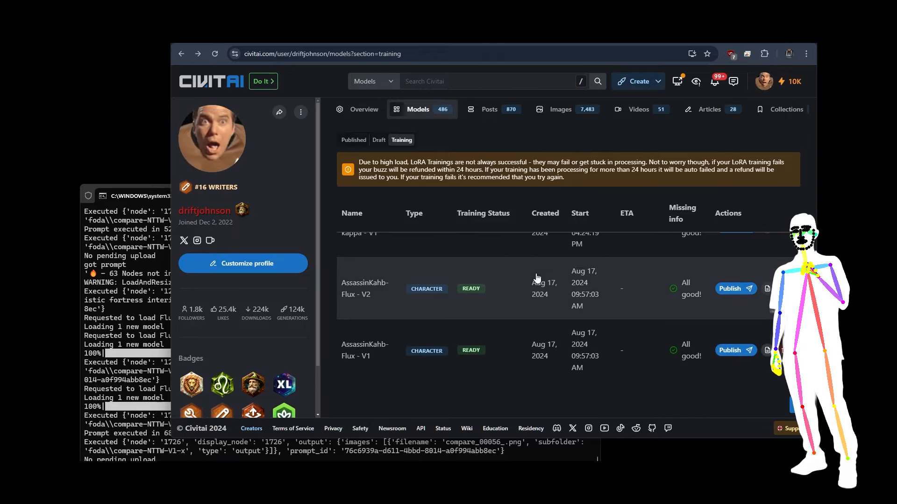
pyautogui.scroll(2, 536, 278)
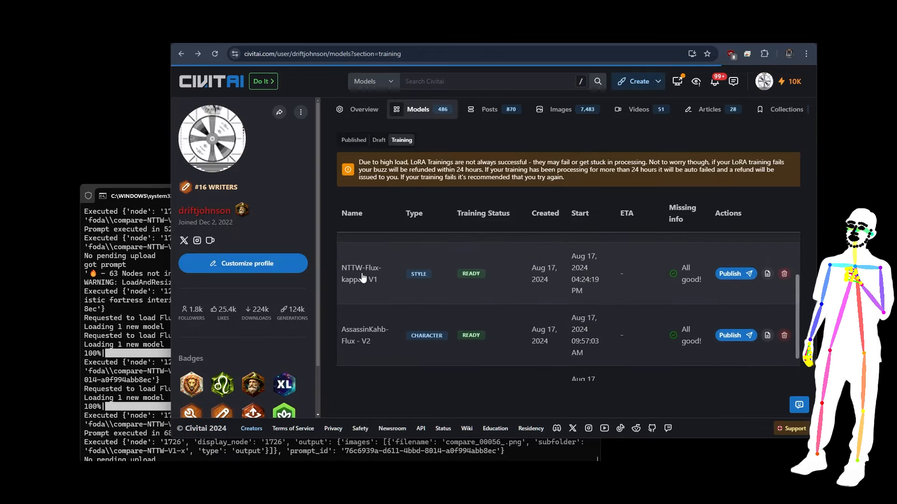
pyautogui.click(363, 279)
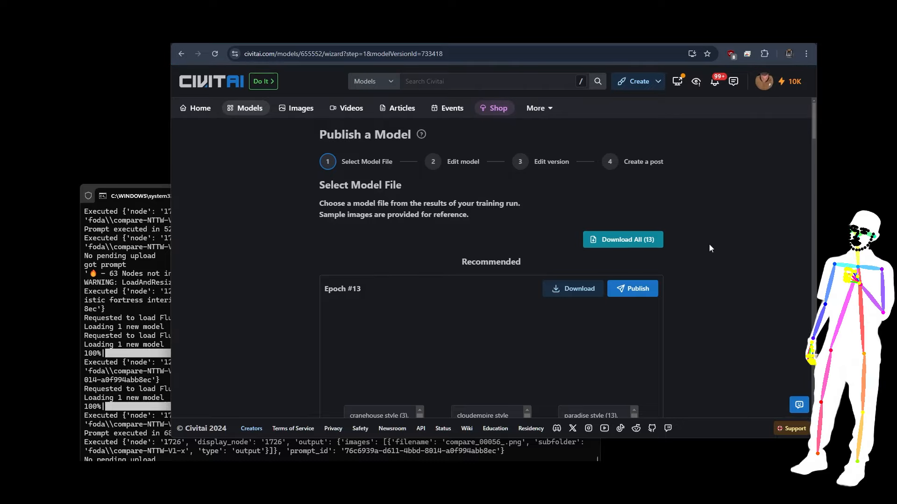
# - Examine the sample images of the NTTW-Flux-kappa training epochs, comparing the recommended Epoch #13 with the other results
pyautogui.scroll(-1, 701, 224)
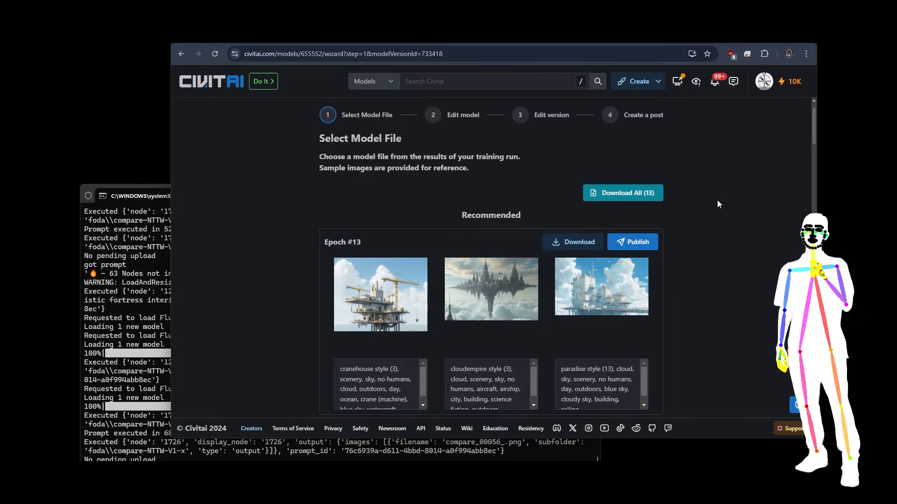
pyautogui.scroll(-2, 685, 208)
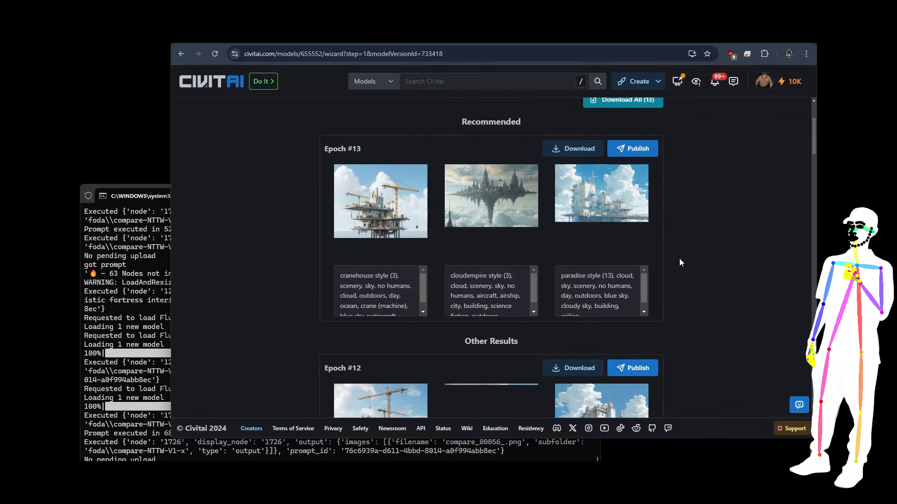
pyautogui.scroll(-18, 679, 260)
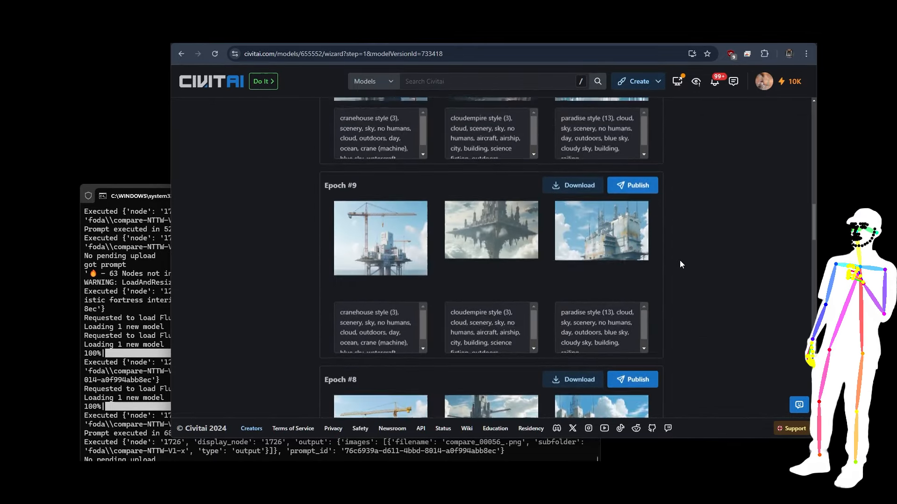
pyautogui.scroll(-20, 680, 265)
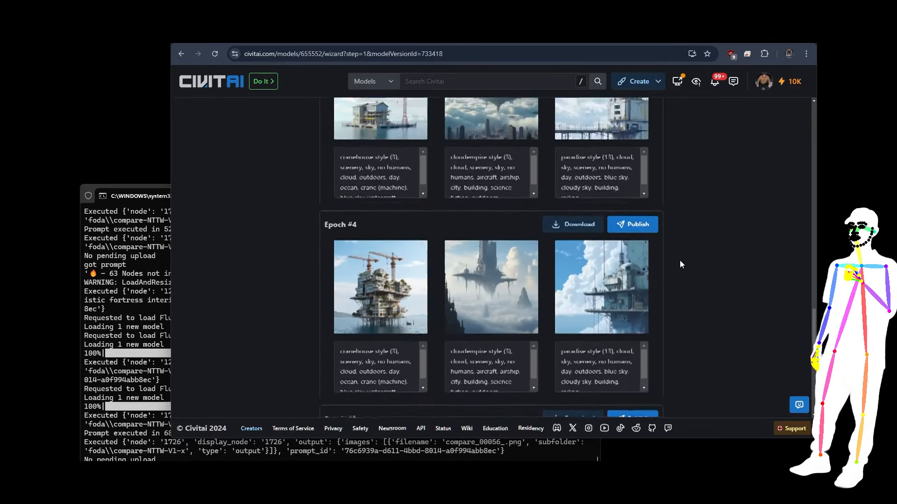
pyautogui.scroll(-3, 680, 264)
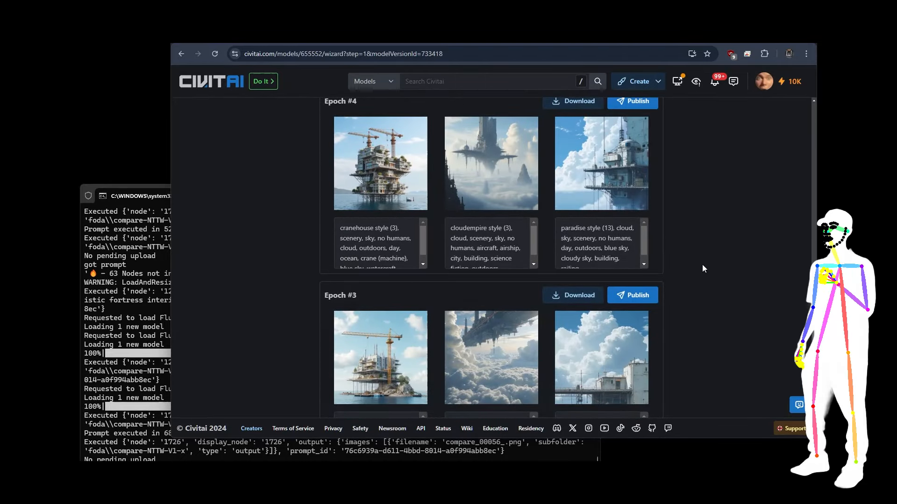
pyautogui.scroll(20, 704, 264)
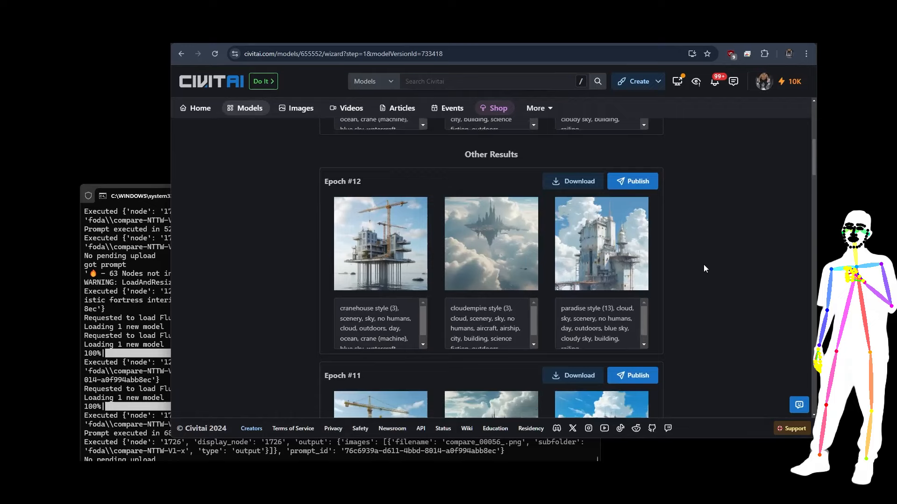
pyautogui.scroll(5, 703, 264)
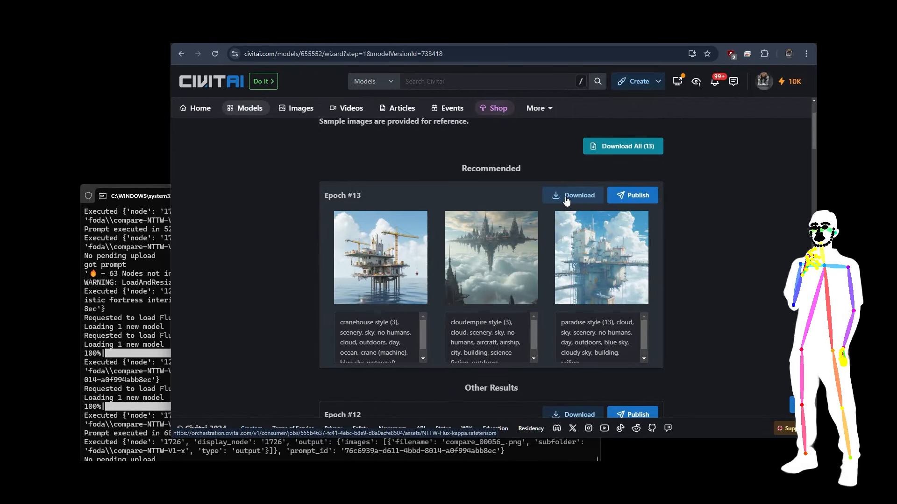
pyautogui.scroll(2, 503, 191)
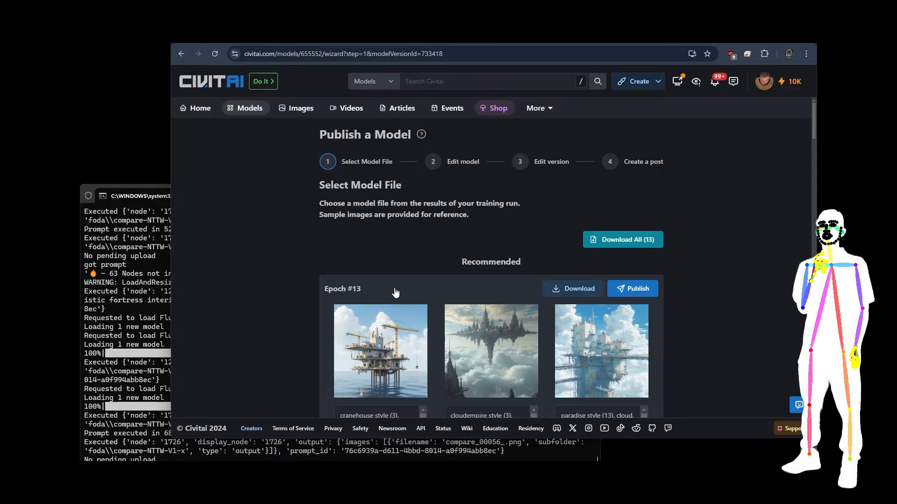
pyautogui.scroll(-10, 574, 284)
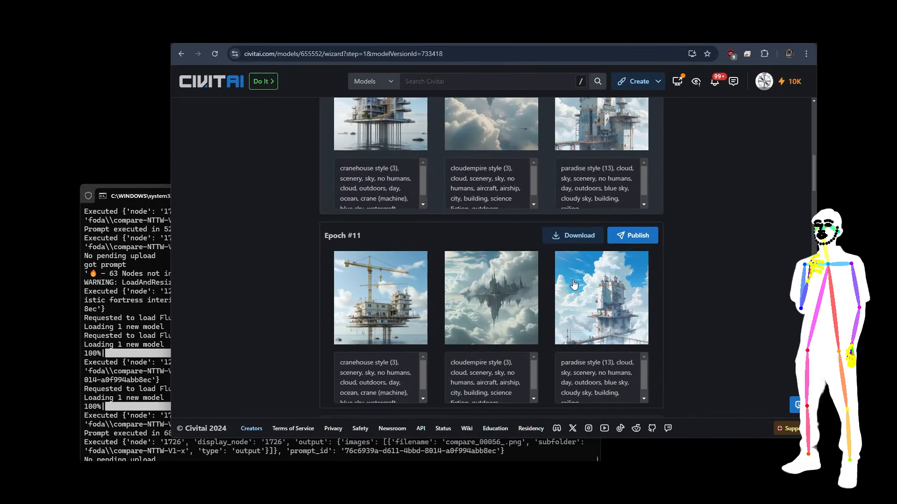
pyautogui.scroll(12, 256, 224)
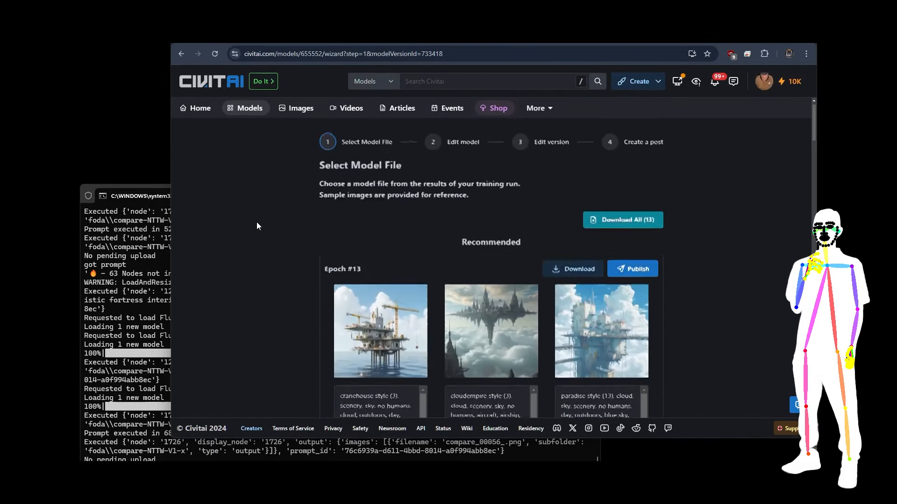
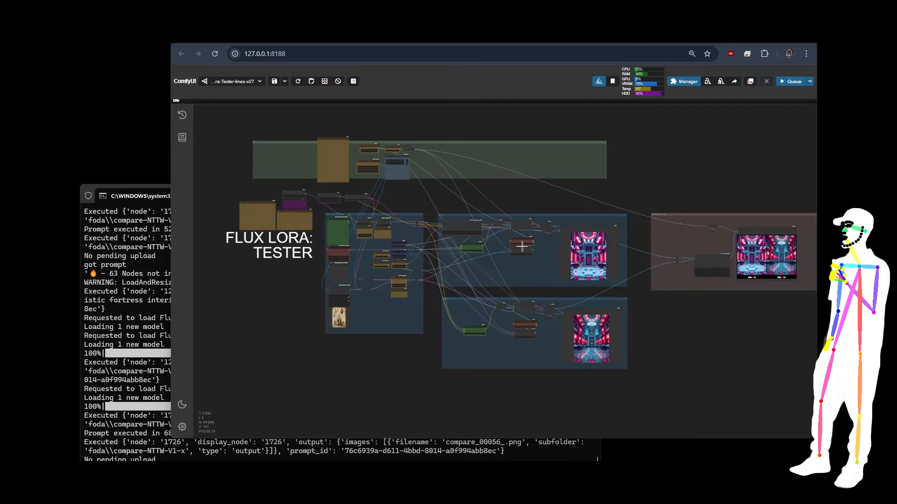
# - Inspect the Lora #1 group in the Flux Lora tester workflow and select its Lora Loader with info node
pyautogui.scroll(5, 642, 251)
pyautogui.scroll(2, 641, 265)
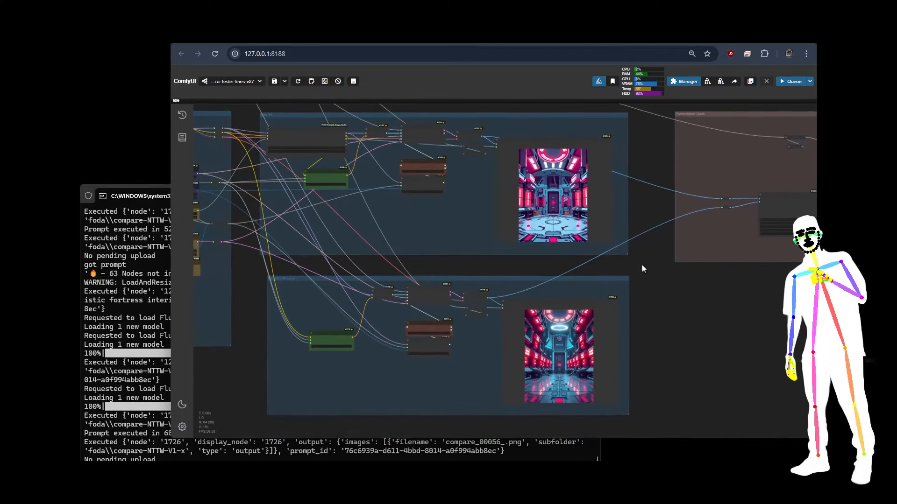
pyautogui.scroll(8, 290, 144)
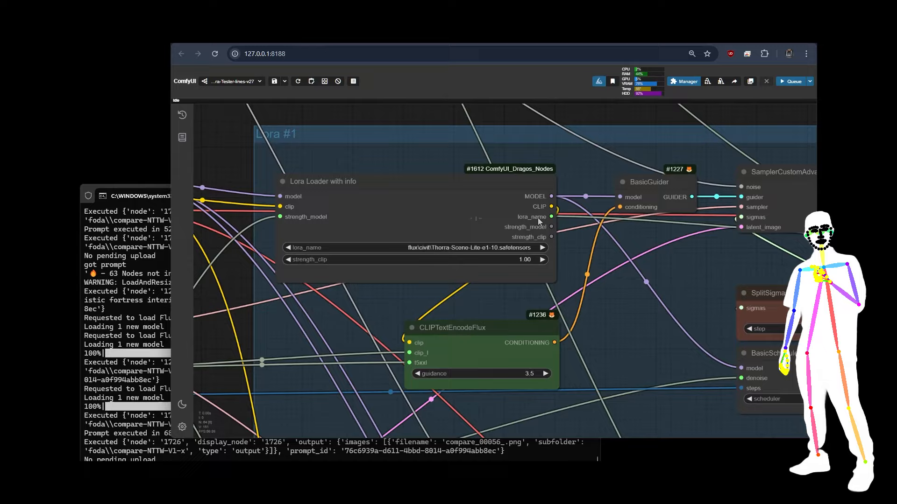
pyautogui.click(411, 193)
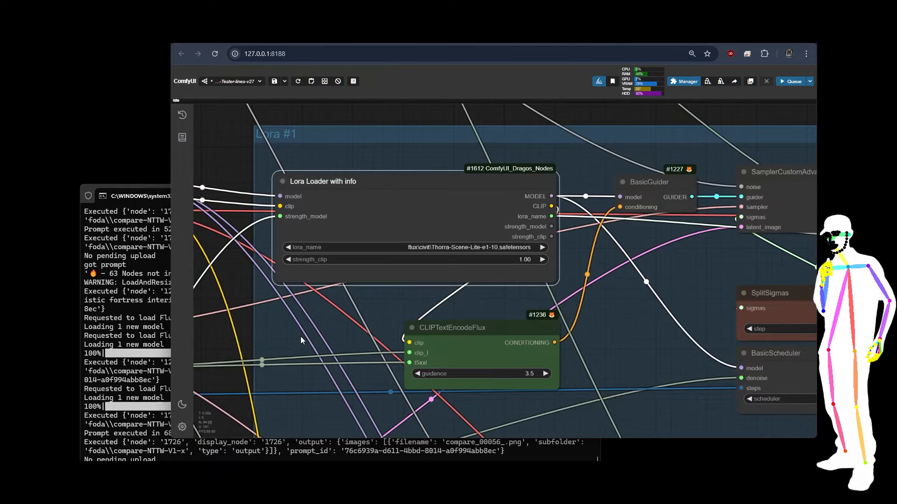
# - Inspect the Text Concatenate nodes feeding the Lora #1 Save Image filename prefix and select the Mode Subdirectory node
pyautogui.scroll(-5, 301, 336)
pyautogui.scroll(5, 547, 259)
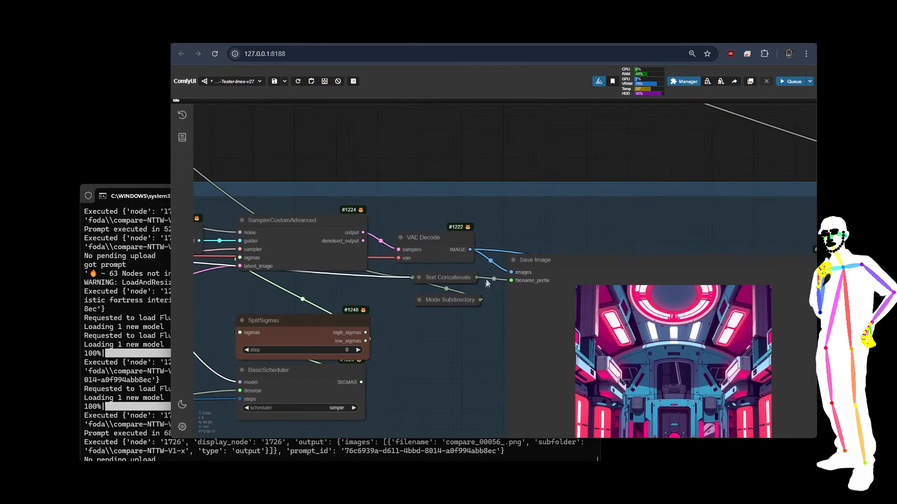
pyautogui.scroll(5, 486, 279)
pyautogui.click(420, 287)
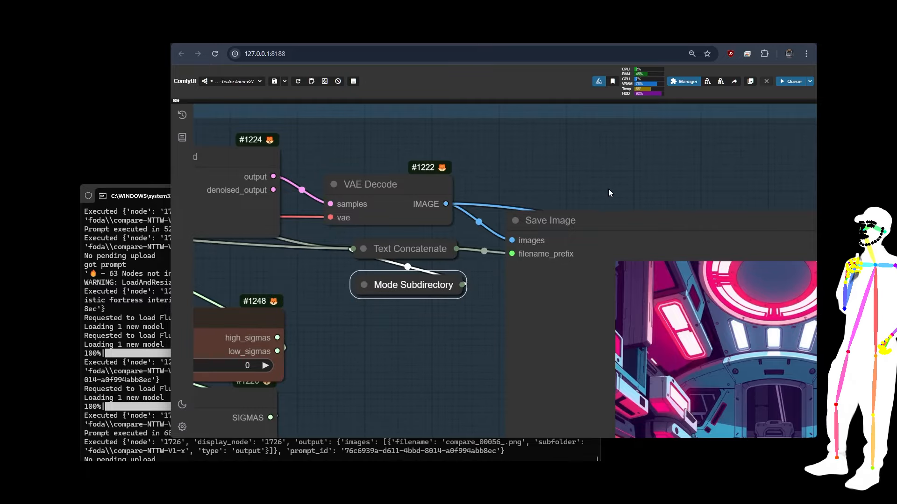
# - Inspect the Lora Loader with info outputs in the Lora #1 group and compare that group with the Control | No Lora group
pyautogui.scroll(-5, 596, 195)
pyautogui.scroll(6, 447, 277)
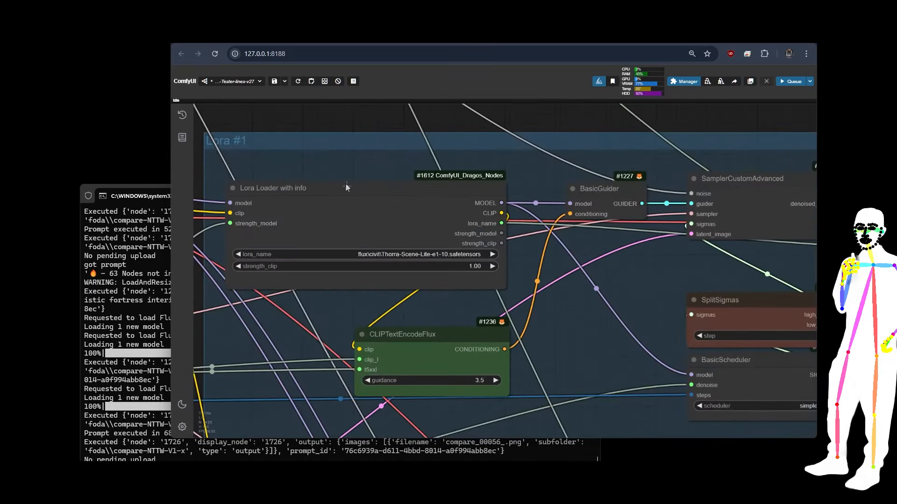
pyautogui.scroll(3, 367, 258)
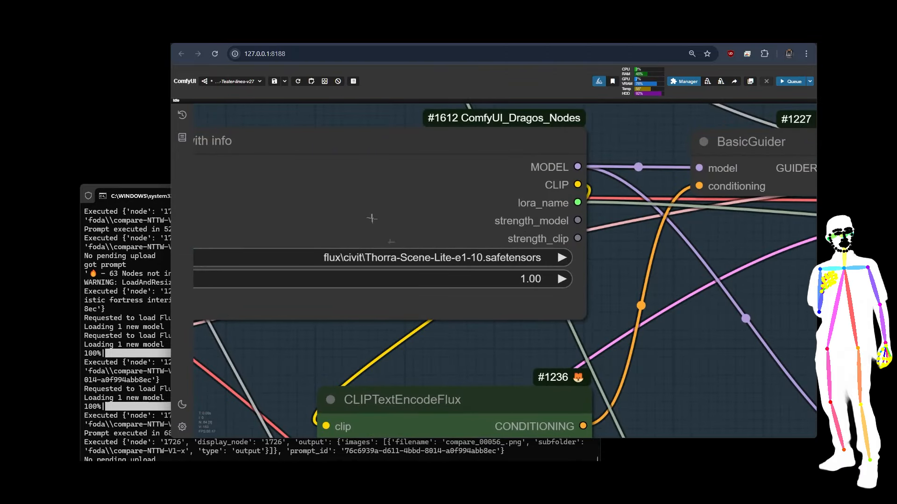
pyautogui.scroll(-5, 372, 218)
pyautogui.scroll(4, 354, 196)
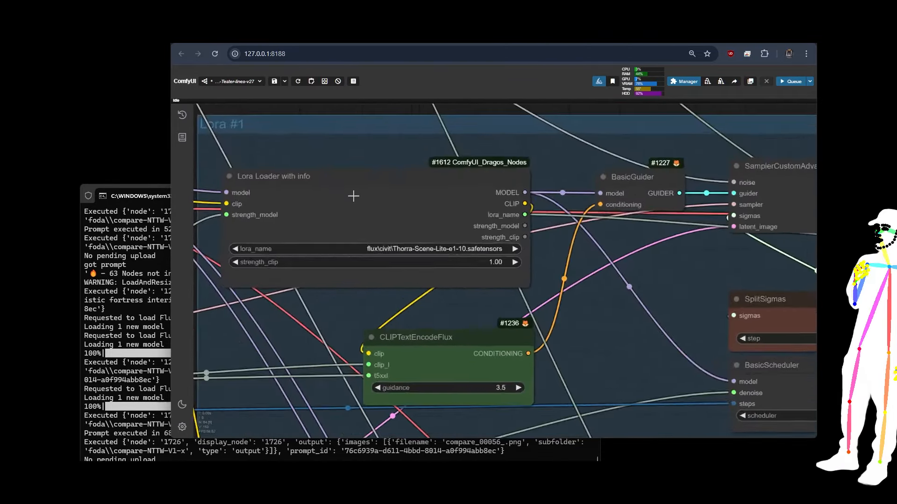
pyautogui.scroll(2, 354, 196)
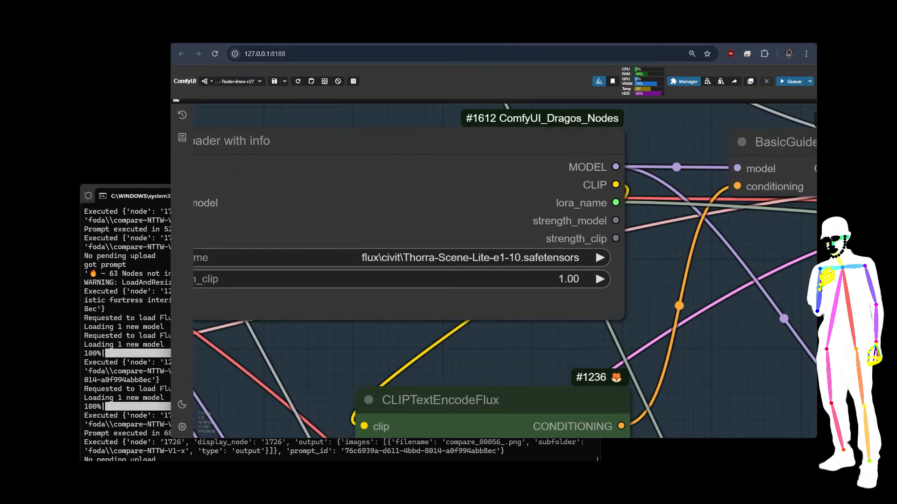
pyautogui.scroll(-10, 354, 196)
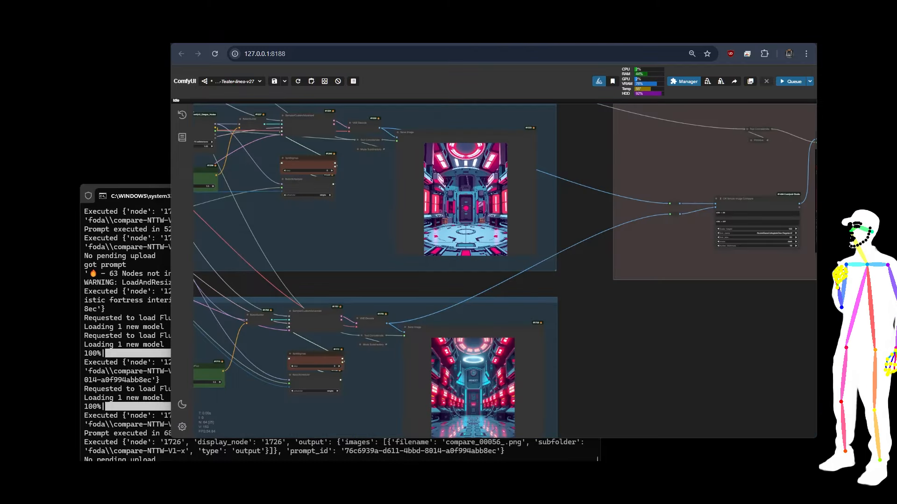
pyautogui.moveTo(295, 199); pyautogui.dragTo(410, 201)
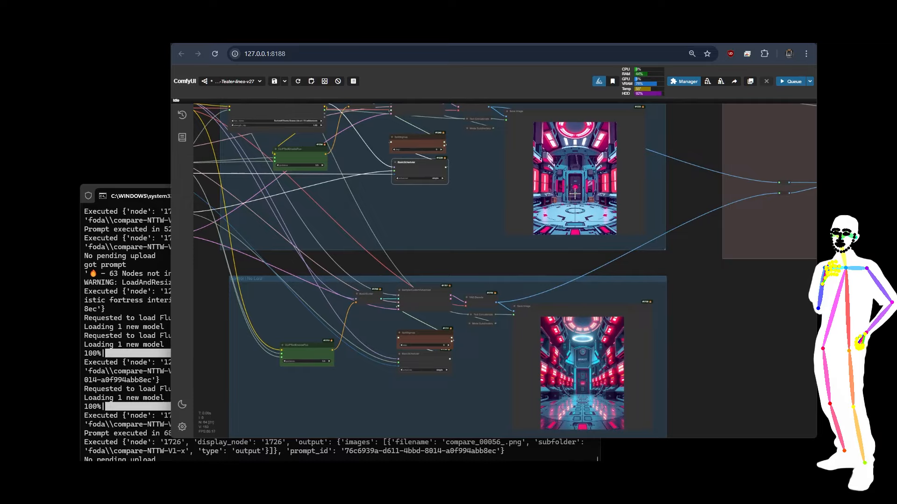
pyautogui.moveTo(778, 381); pyautogui.dragTo(689, 300)
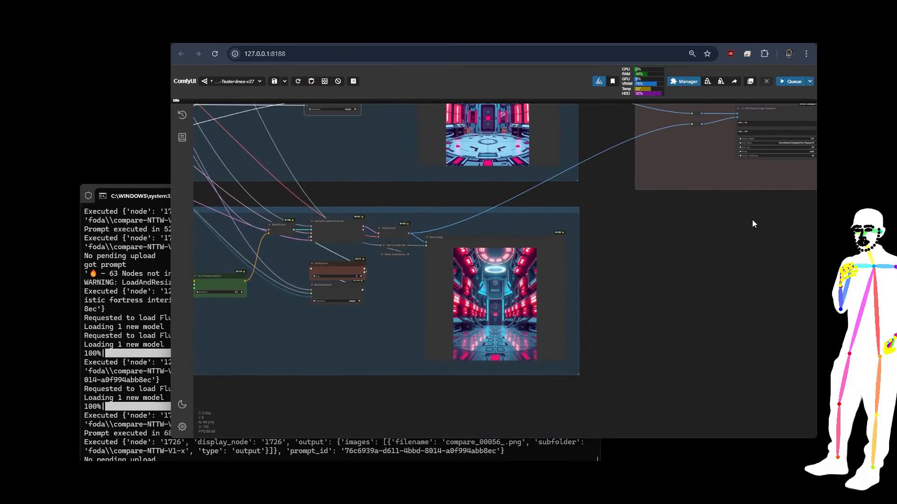
pyautogui.scroll(-5, 747, 221)
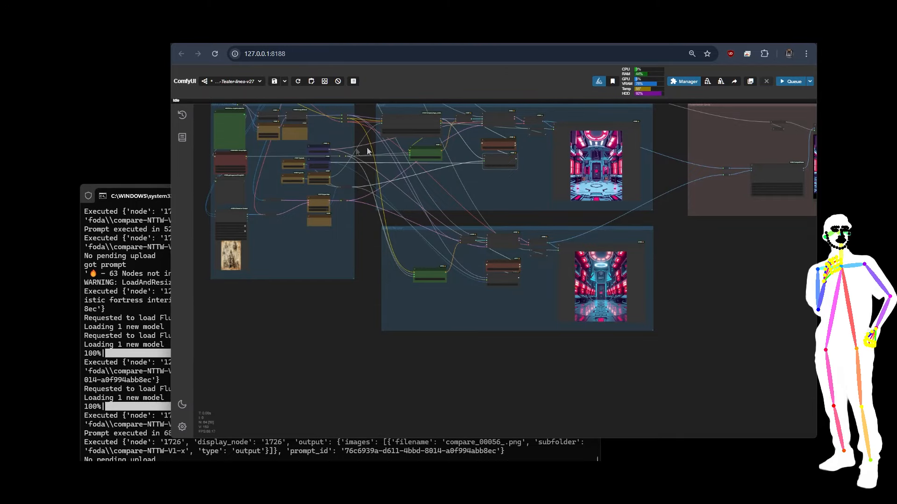
# - Set the CR Model Input Switch in the text generation group to input 2 so the ModelSamplingFlux branch feeds the model
pyautogui.moveTo(326, 309); pyautogui.dragTo(450, 365)
pyautogui.scroll(6, 337, 153)
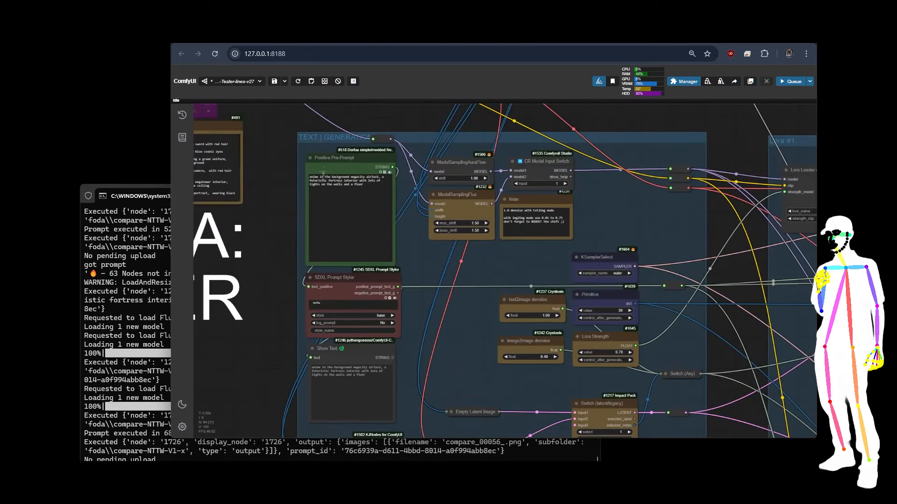
pyautogui.scroll(4, 624, 185)
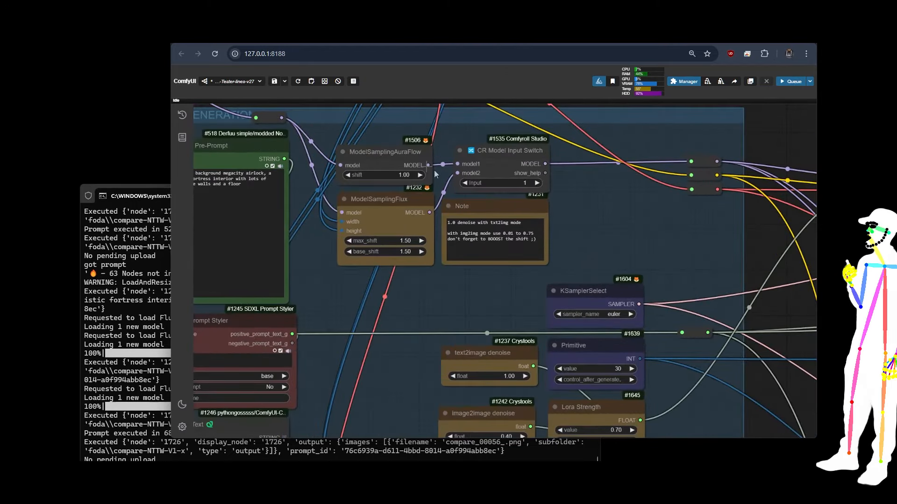
pyautogui.click(394, 221)
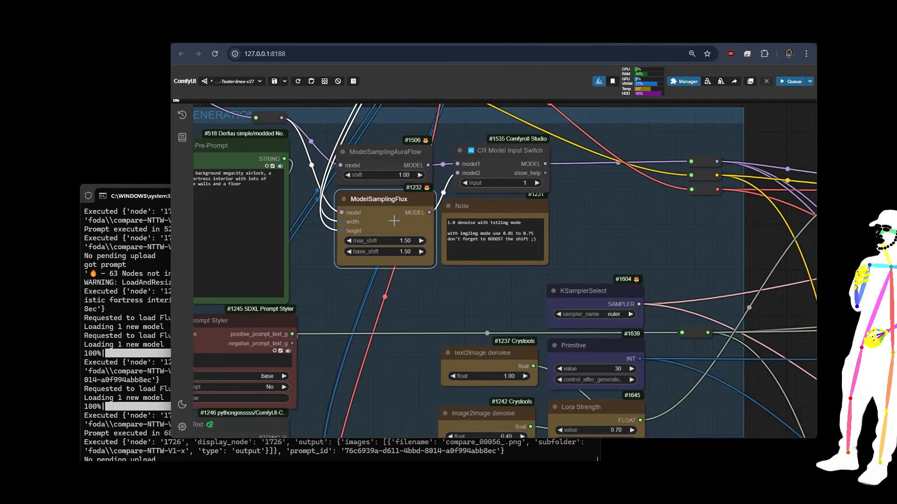
pyautogui.click(382, 160)
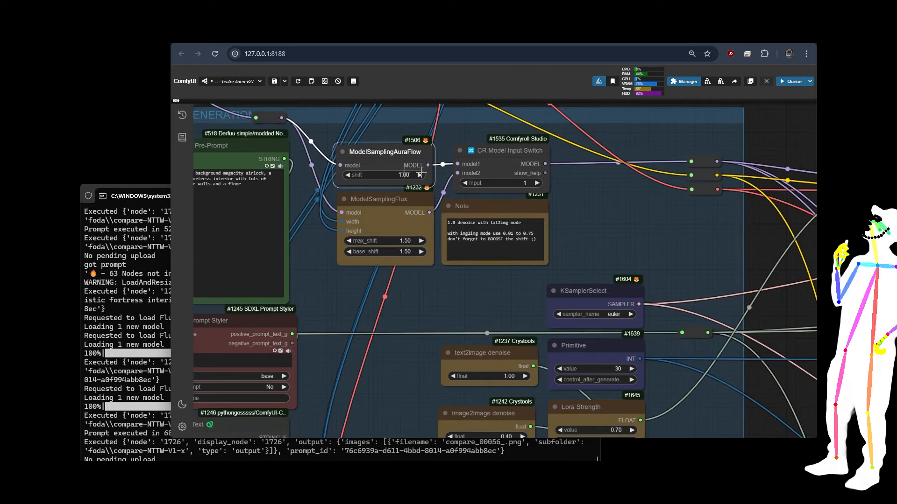
pyautogui.click(537, 182)
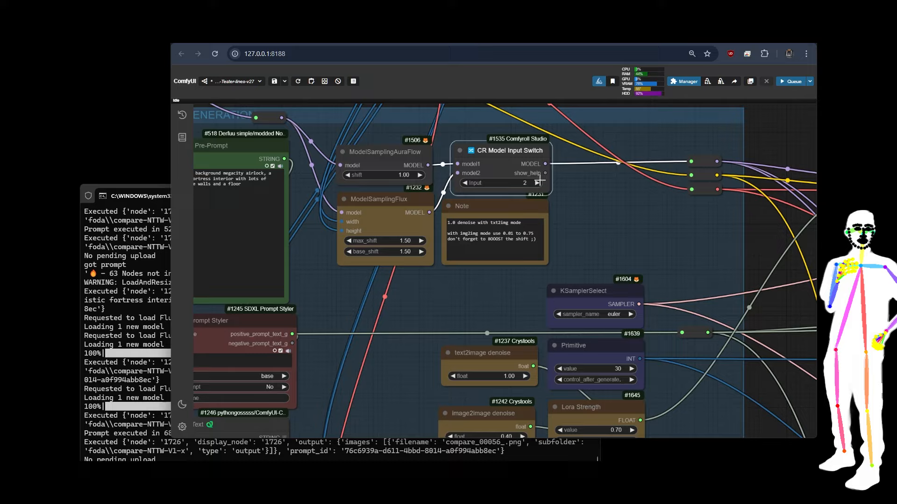
pyautogui.click(380, 160)
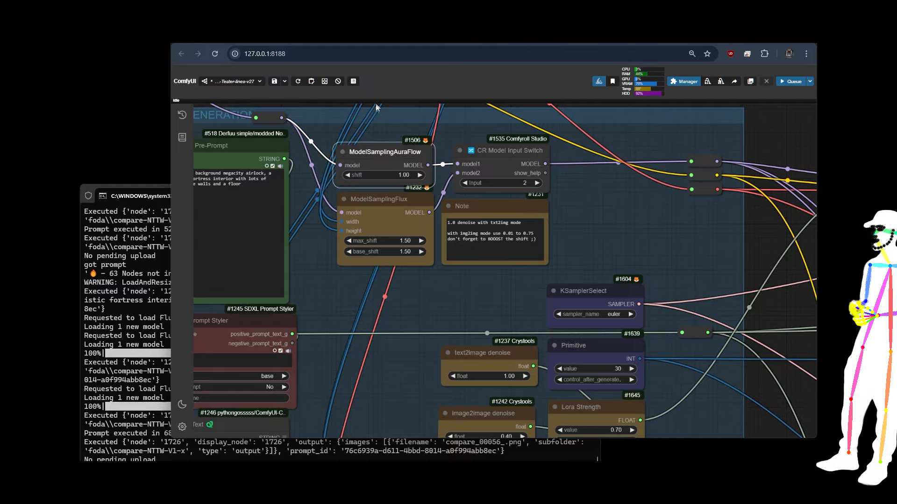
# - Inspect the text2image and image2image denoise, Lora Strength and Switch (latent/legacy) nodes, selecting each one
pyautogui.scroll(-7, 369, 115)
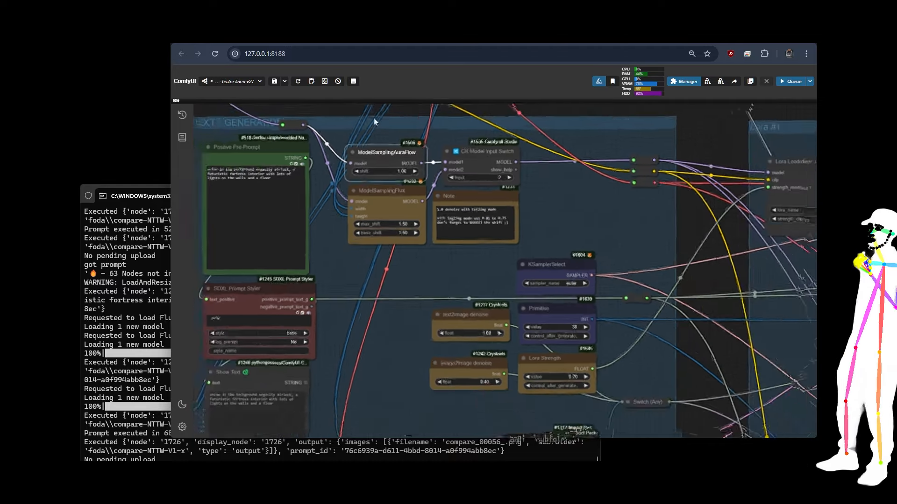
pyautogui.scroll(9, 453, 233)
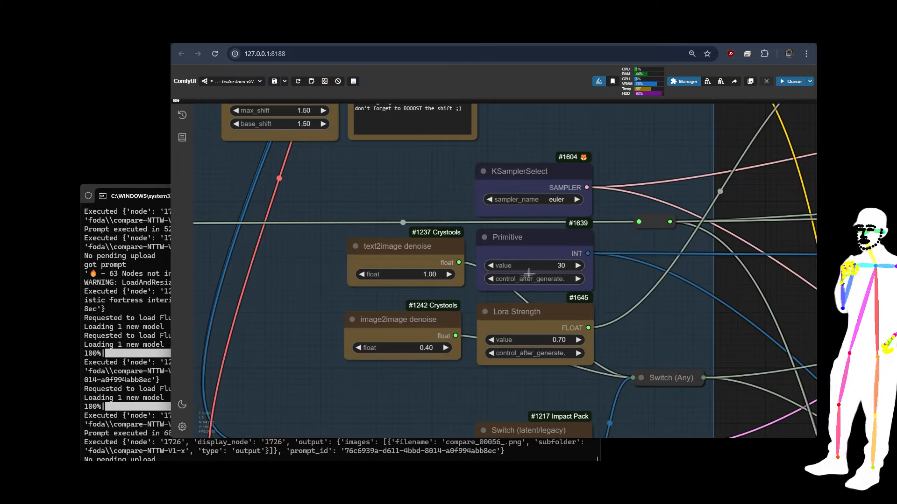
pyautogui.click(410, 257)
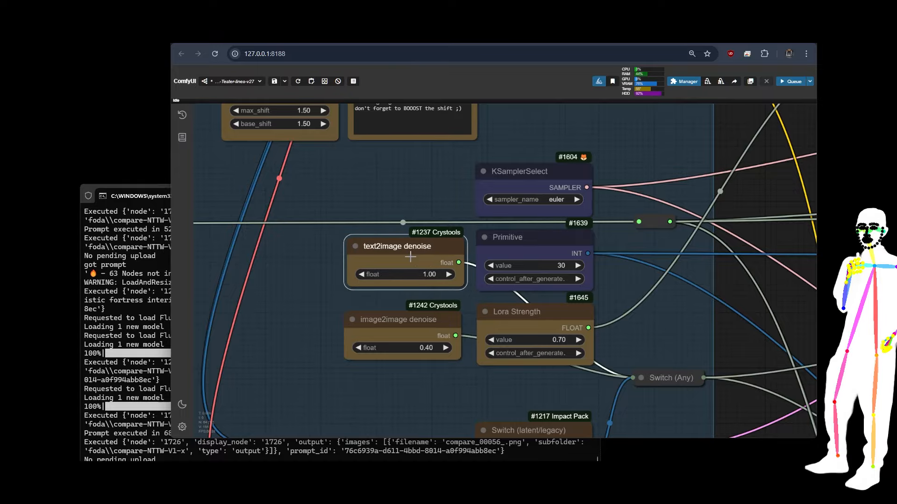
pyautogui.click(418, 329)
pyautogui.moveTo(668, 338); pyautogui.dragTo(641, 159)
pyautogui.click(522, 145)
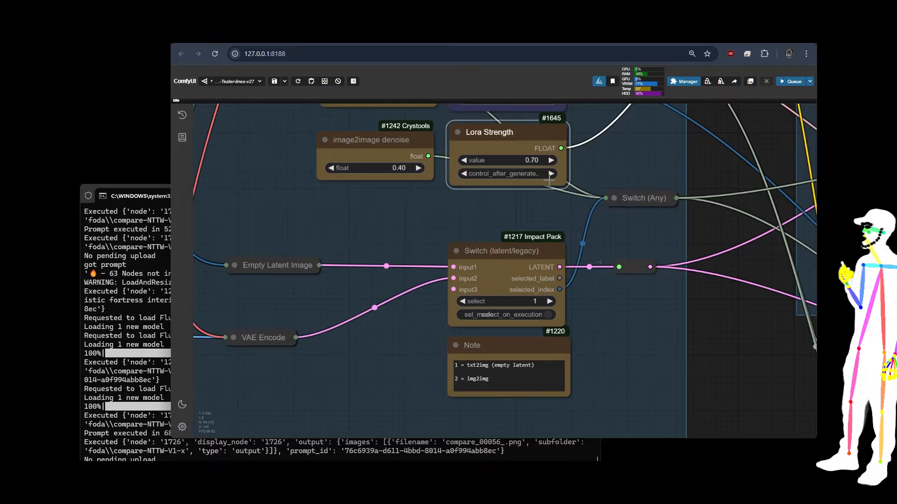
pyautogui.moveTo(692, 360); pyautogui.dragTo(788, 302)
pyautogui.click(588, 202)
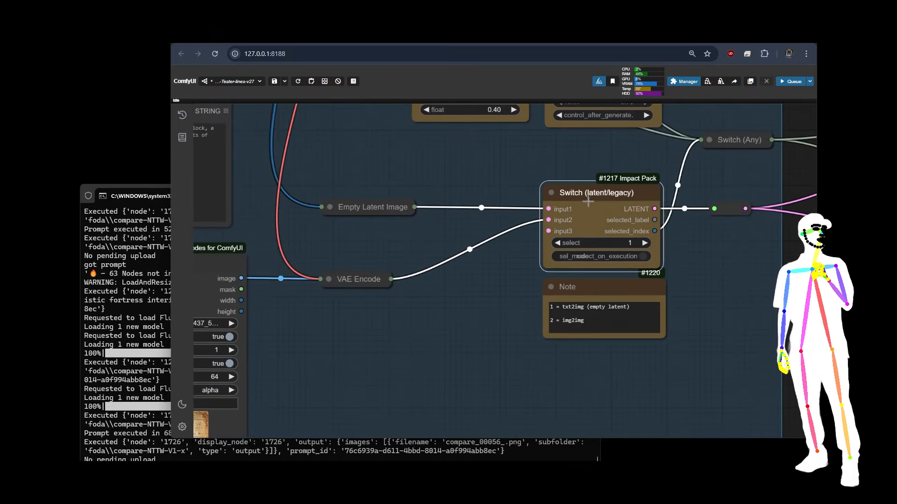
# - Inspect the Load & Resize Image node feeding VAE Encode and the SDXL Prompt Styler node above it
pyautogui.scroll(-6, 705, 289)
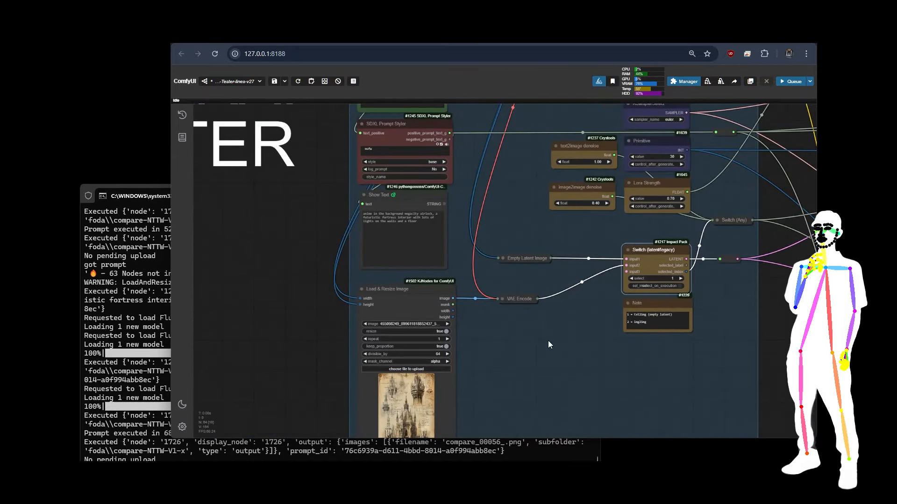
pyautogui.moveTo(543, 359); pyautogui.dragTo(593, 340)
pyautogui.scroll(7, 425, 262)
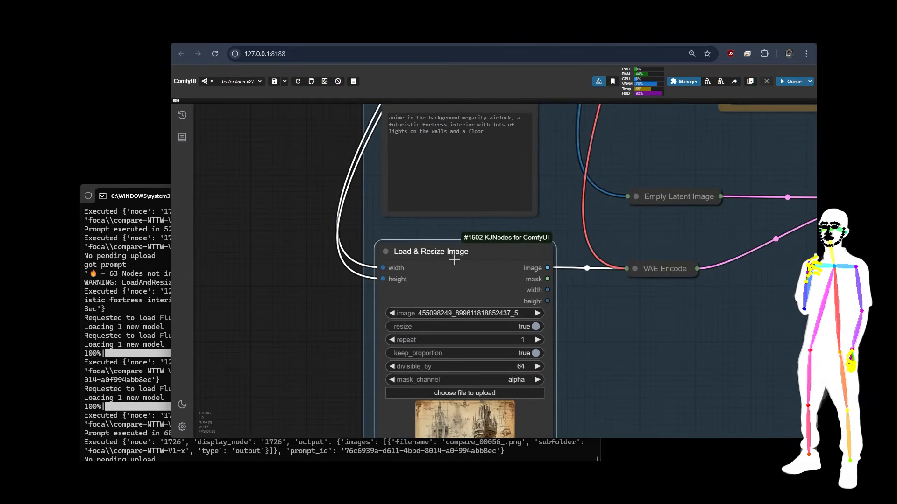
pyautogui.scroll(-8, 293, 342)
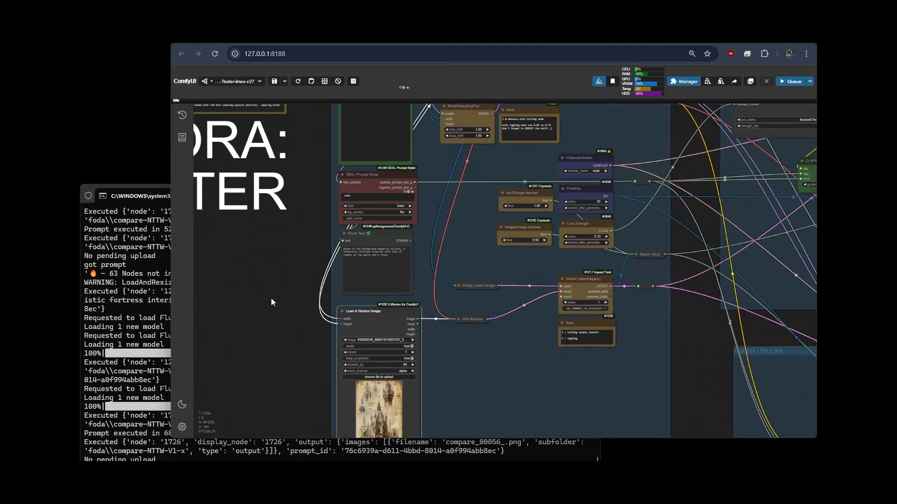
pyautogui.scroll(7, 338, 170)
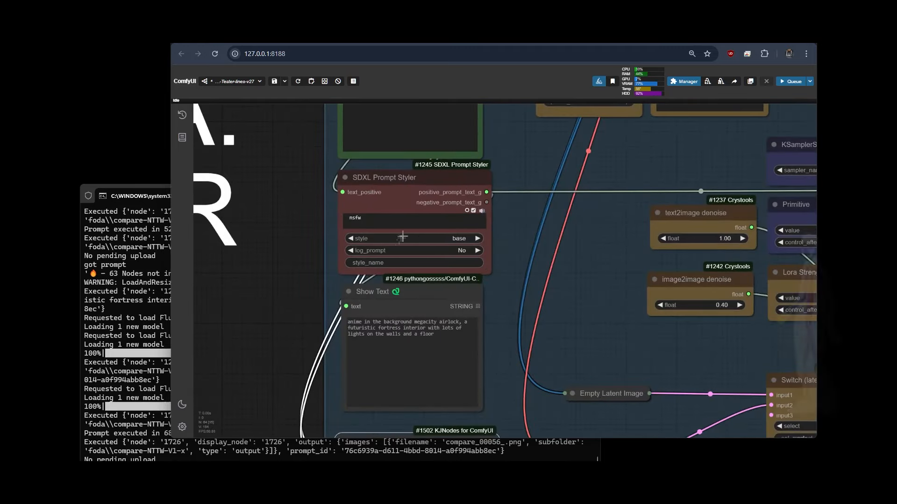
pyautogui.scroll(-7, 455, 271)
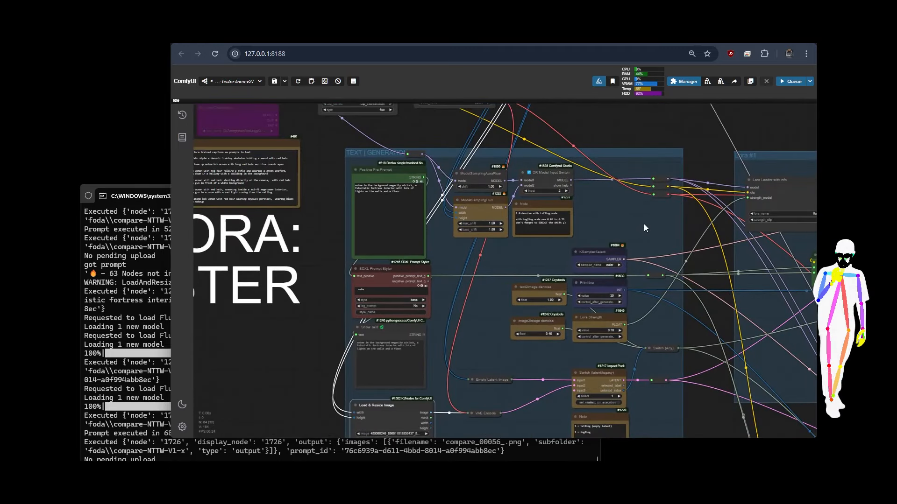
# - Examine the CR Simple Image Compare node and the side-by-side LORA ~ ON and LORA ~ OFF image in its Save Image node
pyautogui.moveTo(644, 225); pyautogui.dragTo(478, 196)
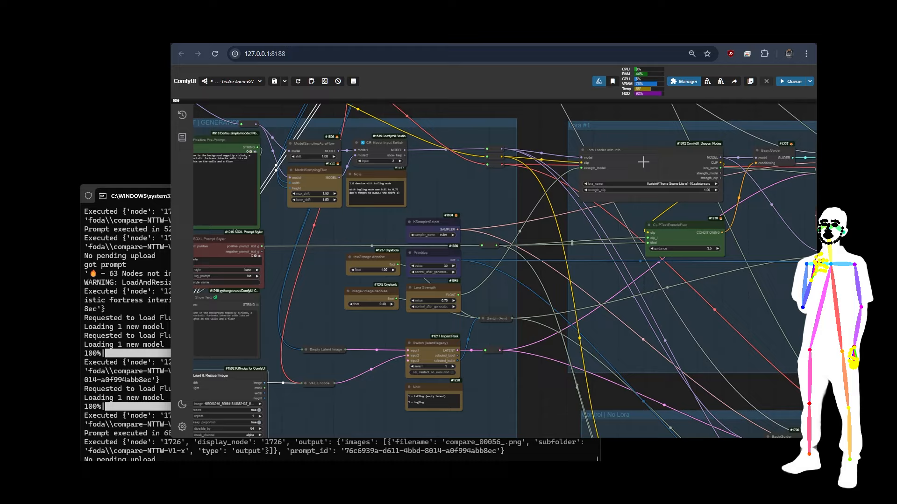
pyautogui.scroll(-4, 462, 197)
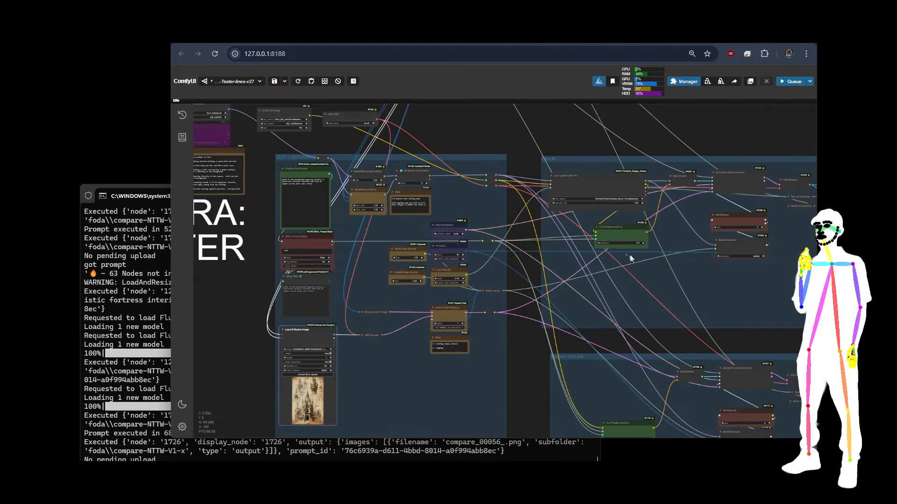
pyautogui.moveTo(642, 274); pyautogui.dragTo(630, 294)
pyautogui.scroll(-5, 430, 213)
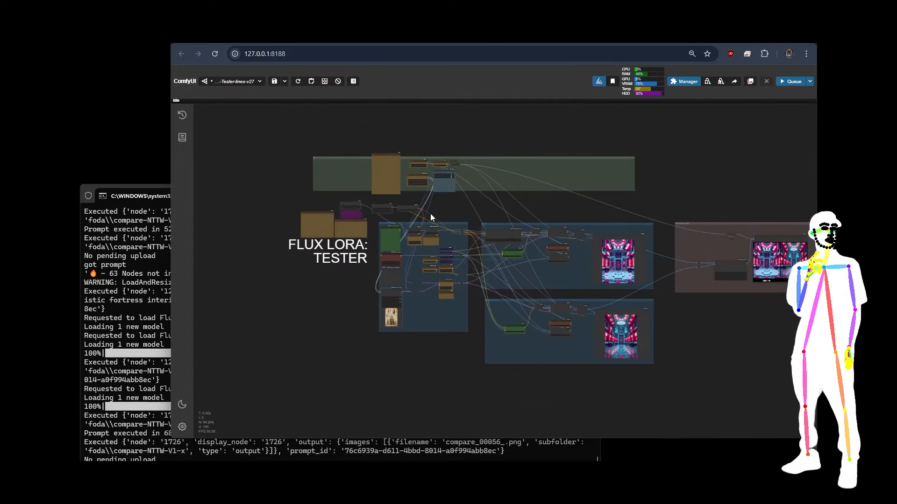
pyautogui.moveTo(739, 307); pyautogui.dragTo(520, 324)
pyautogui.scroll(6, 448, 243)
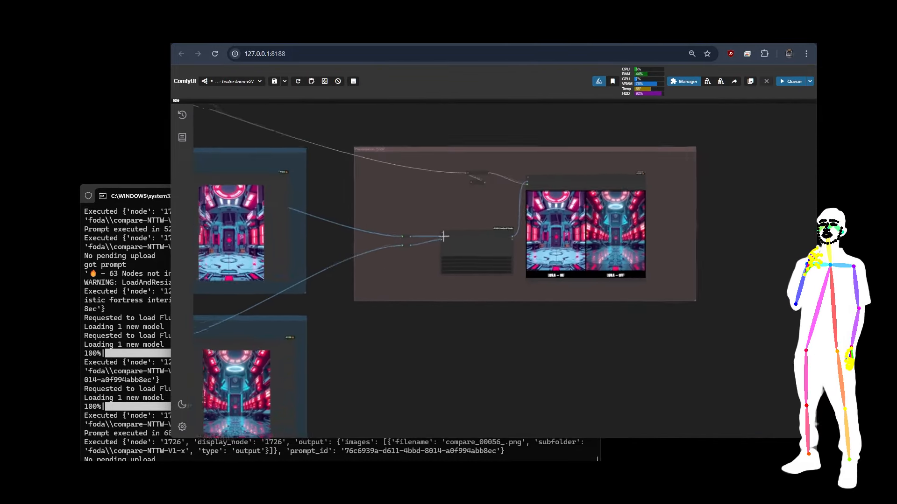
pyautogui.scroll(7, 411, 207)
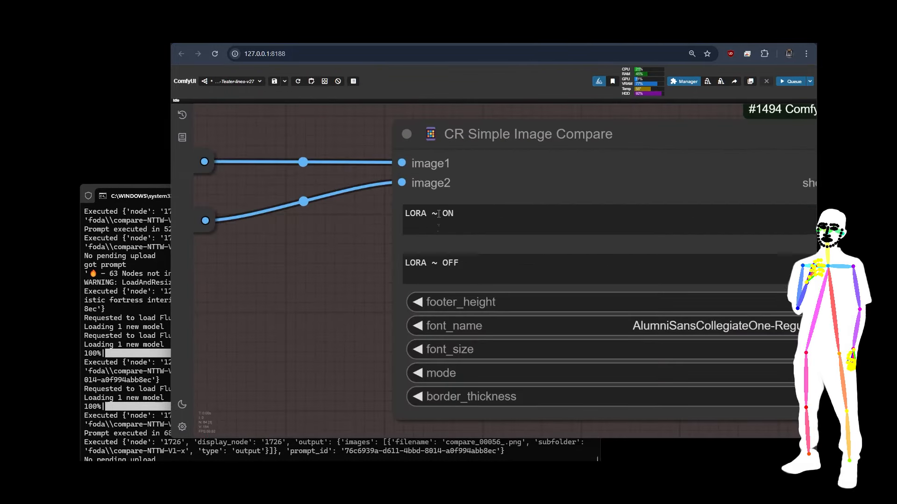
pyautogui.scroll(-4, 245, 296)
pyautogui.scroll(-3, 244, 296)
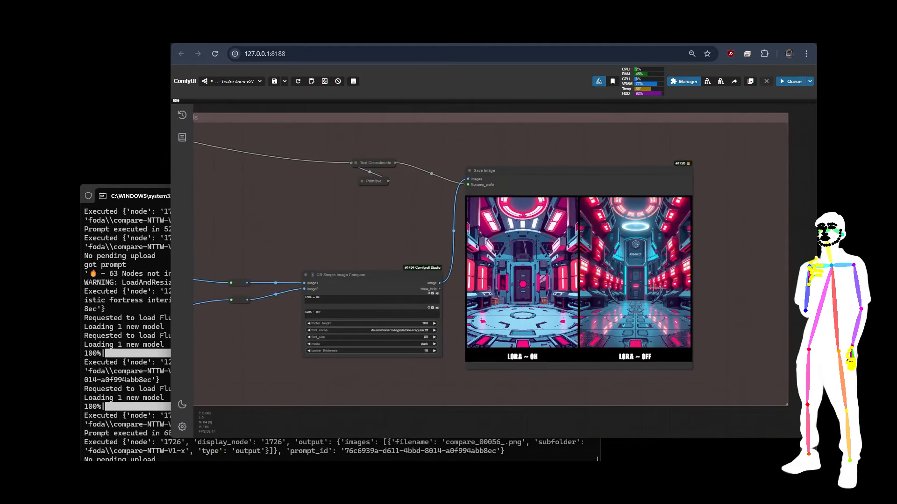
pyautogui.scroll(2, 702, 268)
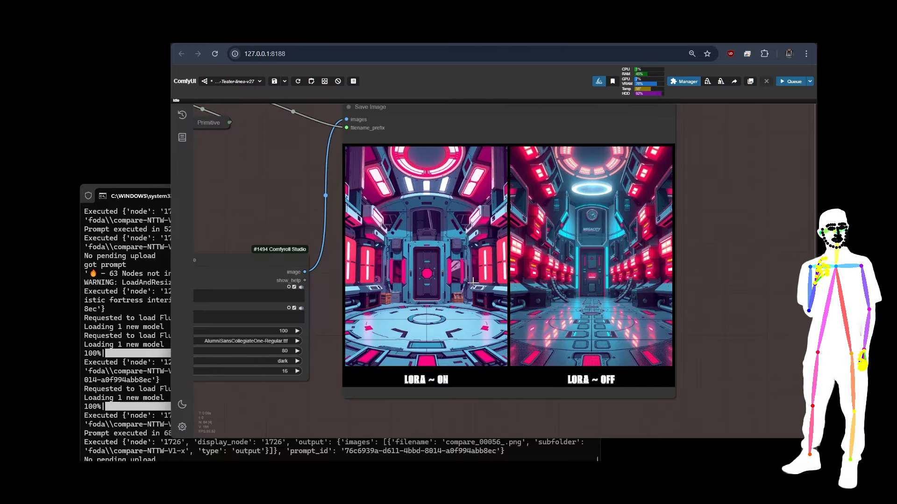
pyautogui.scroll(-10, 685, 270)
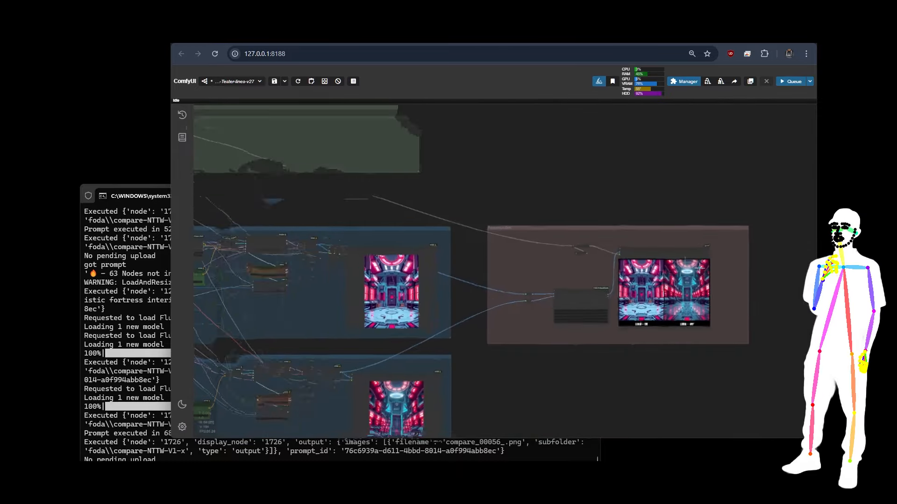
pyautogui.moveTo(354, 246); pyautogui.dragTo(542, 228)
pyautogui.scroll(15, 458, 238)
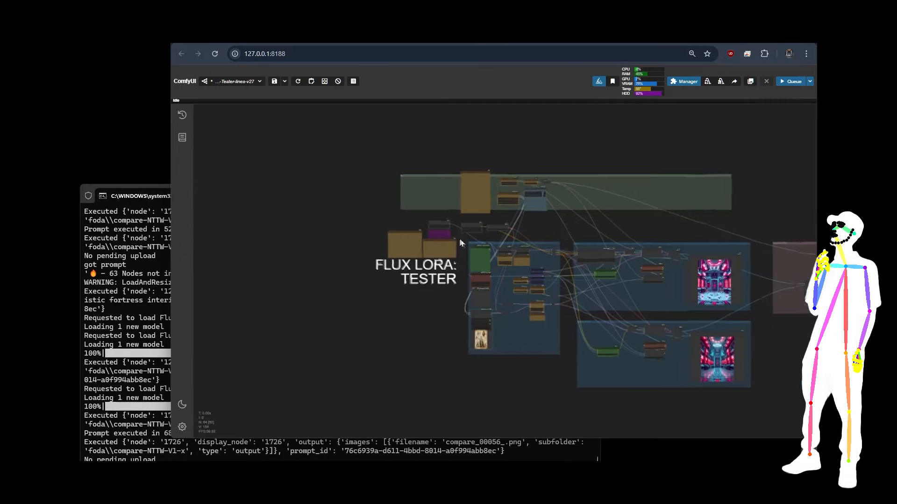
pyautogui.scroll(-12, 402, 182)
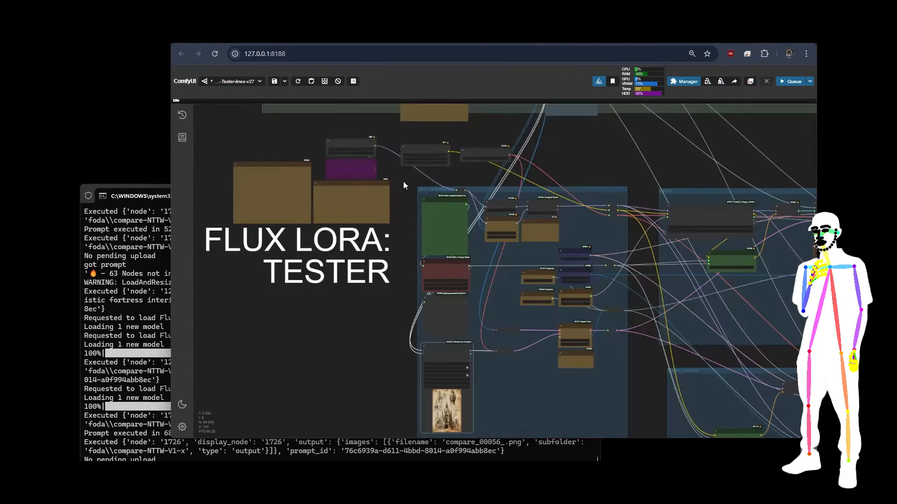
pyautogui.moveTo(666, 193); pyautogui.dragTo(530, 186)
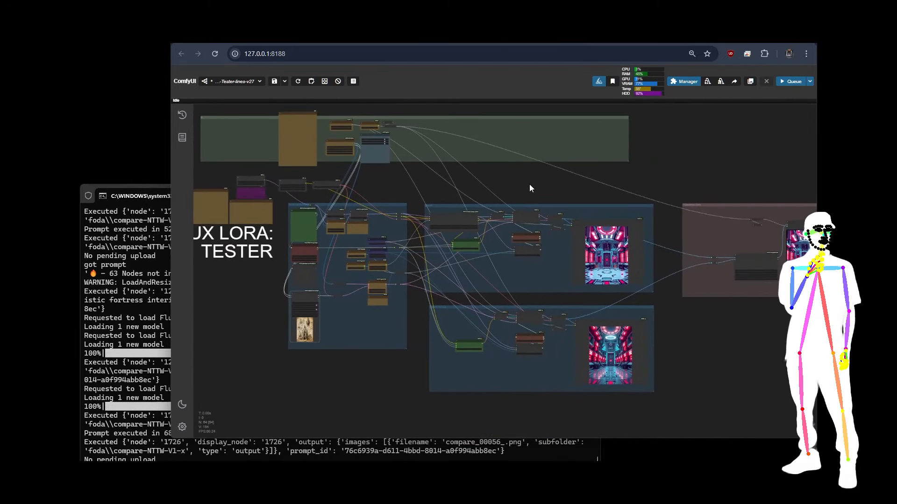
# - Review the LoRA and no-LoRA generation groups and their two output images in the tester workflow
pyautogui.scroll(5, 533, 304)
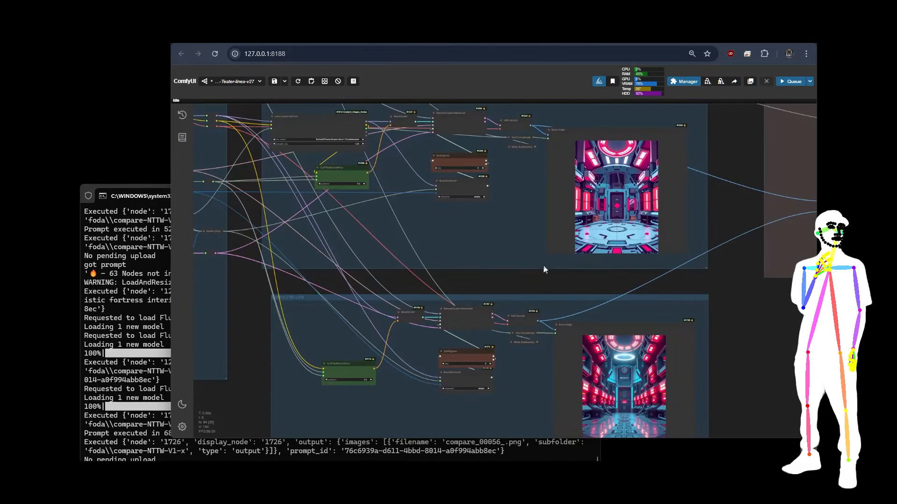
pyautogui.scroll(-2, 481, 244)
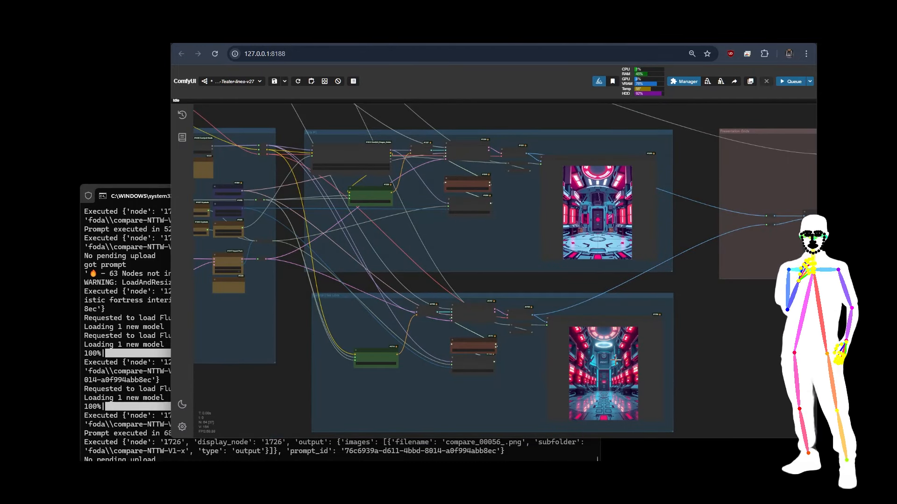
pyautogui.scroll(-3, 716, 348)
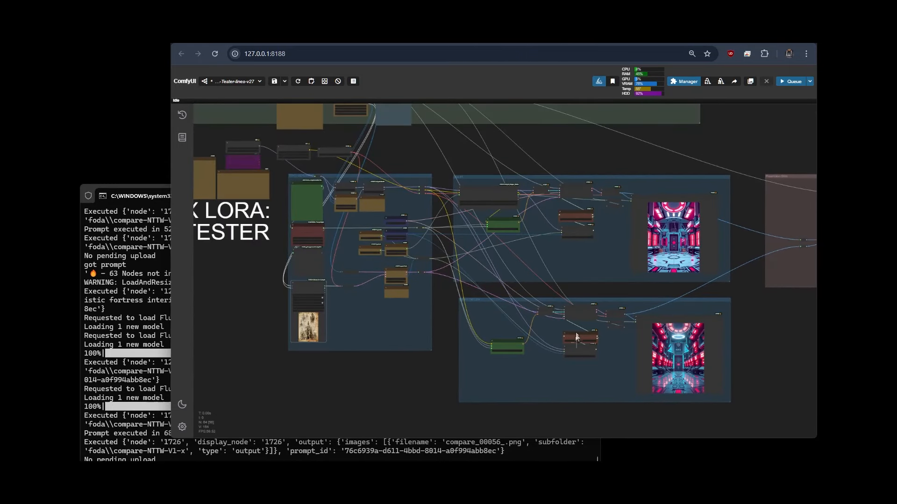
pyautogui.moveTo(434, 374); pyautogui.dragTo(648, 438)
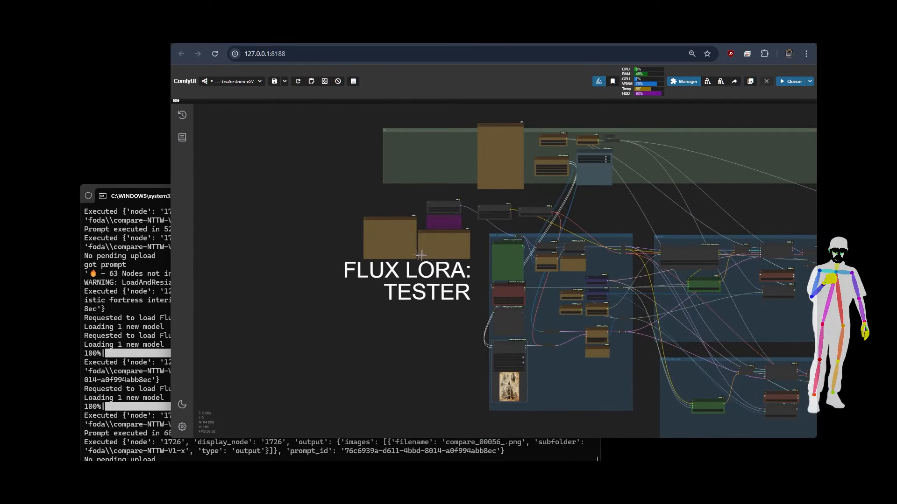
# - Read the two sample-prompt notes above the FLUX LORA: TESTER title and the model loader nodes beside them
pyautogui.scroll(5, 407, 206)
pyautogui.scroll(2, 408, 206)
pyautogui.scroll(3, 396, 192)
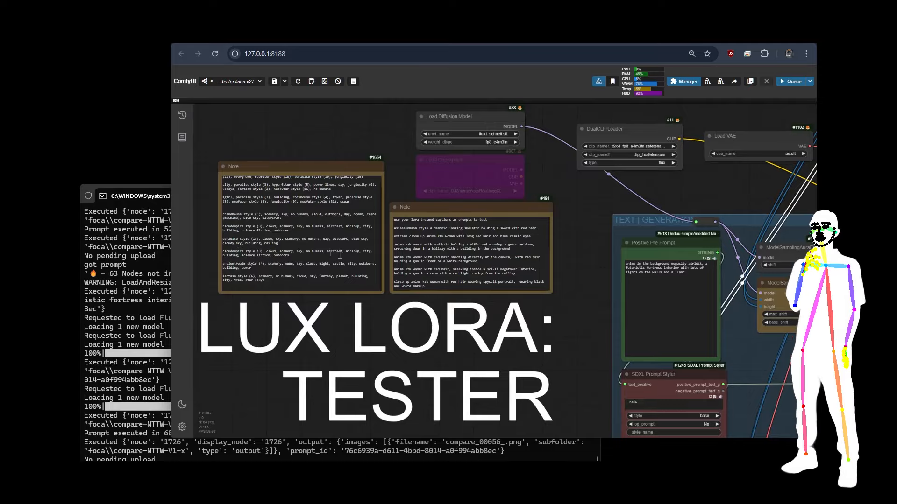
# - Inspect the RandomNoise, Aspect Size V2 and Fast Groups Bypasser nodes, and select the Project Name node
pyautogui.scroll(-5, 267, 392)
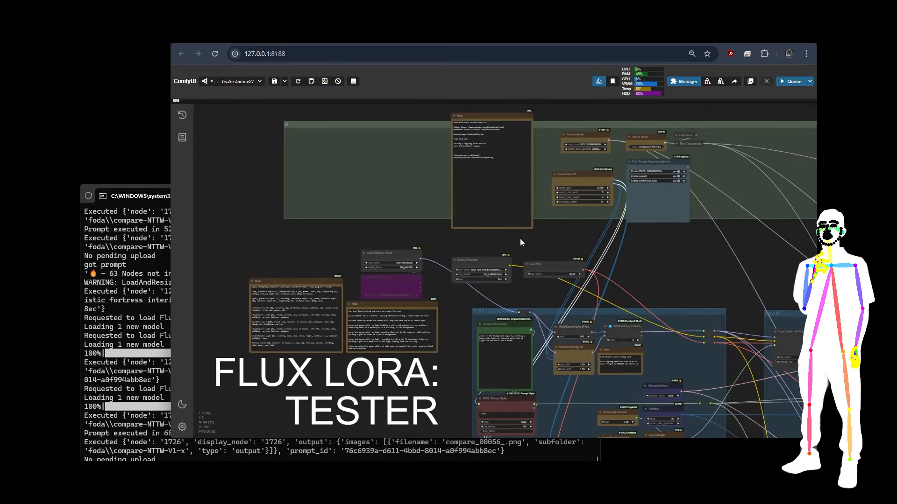
pyautogui.scroll(5, 658, 248)
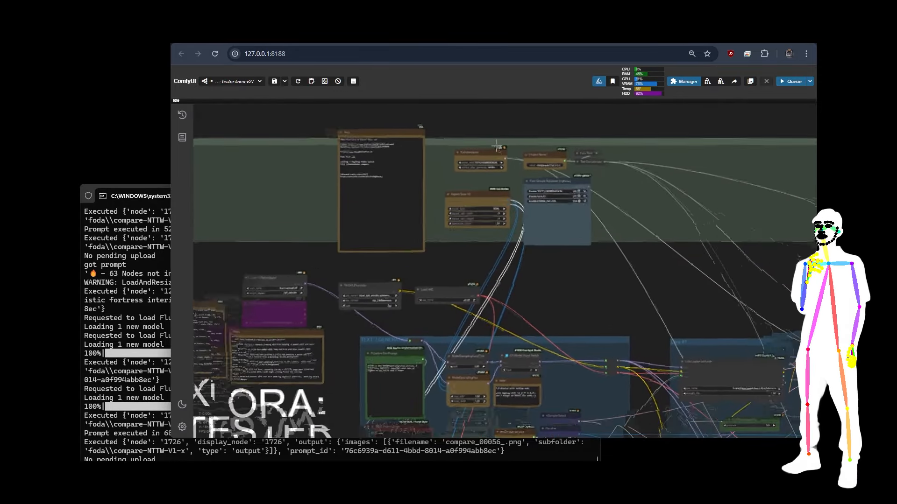
pyautogui.scroll(3, 608, 148)
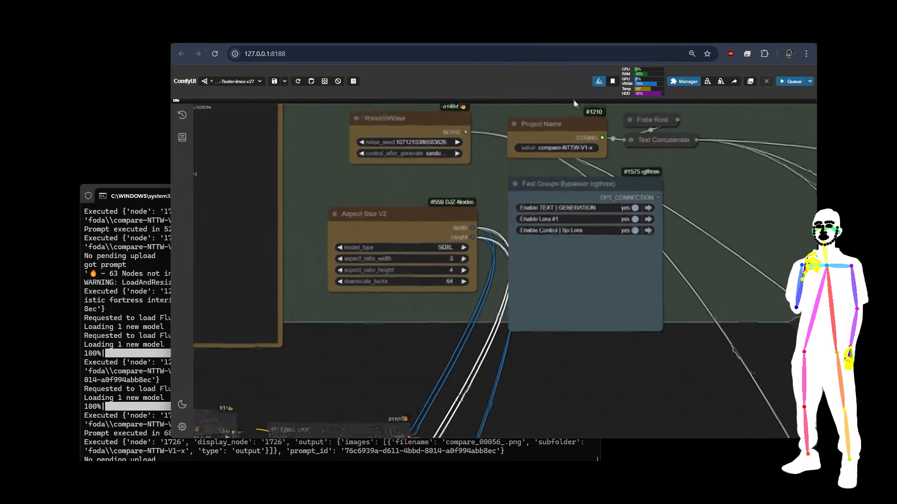
pyautogui.click(561, 133)
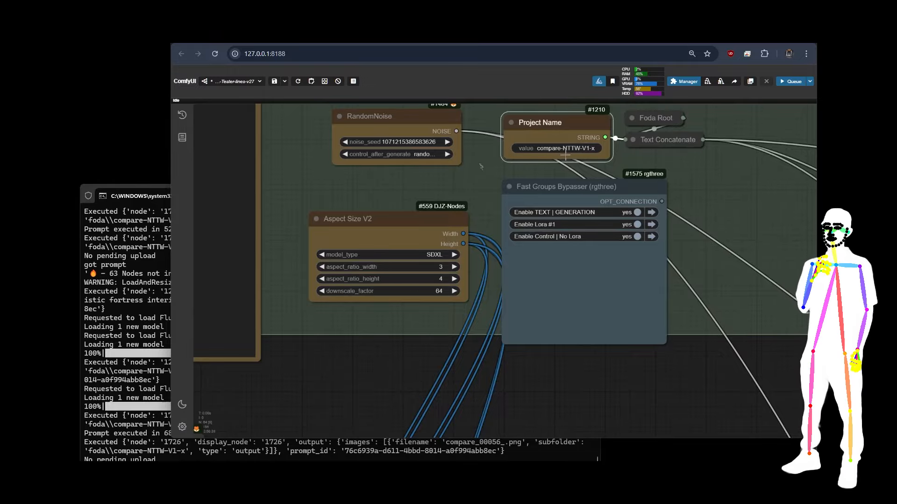
# - Look over the entire tester workflow, from the text generation group to the side-by-side comparison image
pyautogui.scroll(-10, 293, 131)
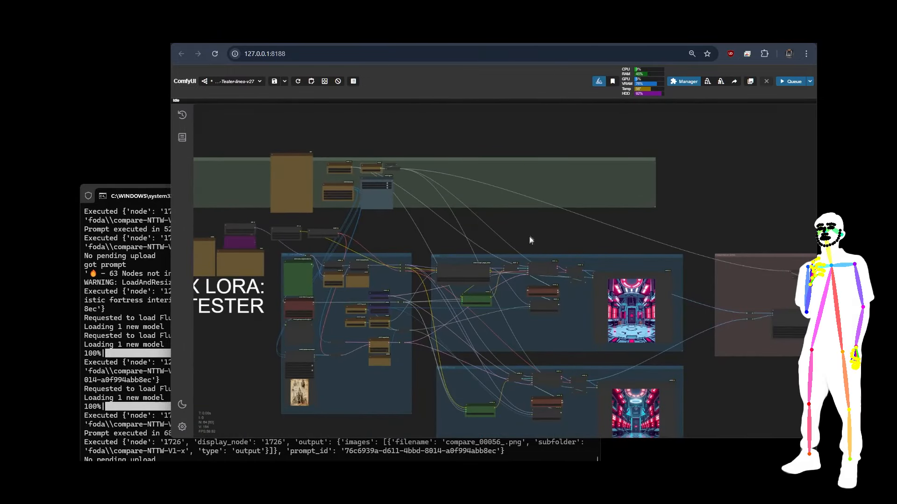
pyautogui.moveTo(531, 240); pyautogui.dragTo(464, 164)
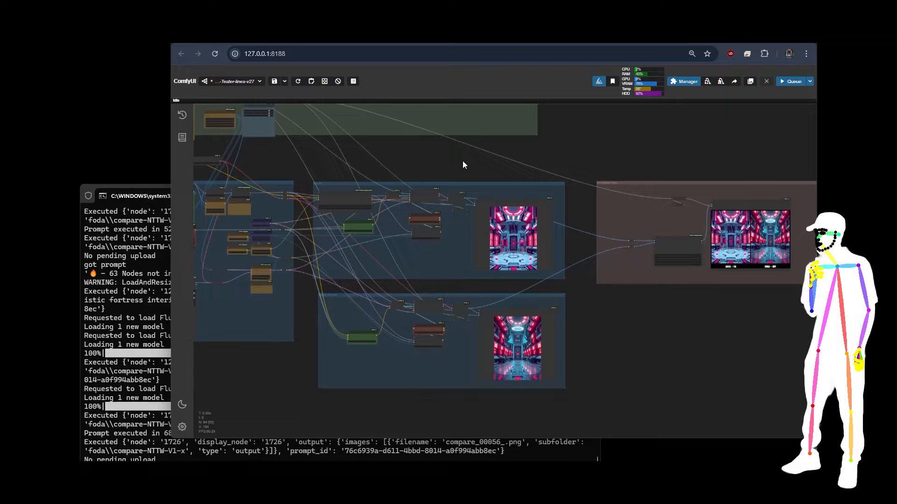
pyautogui.scroll(-5, 514, 140)
pyautogui.moveTo(623, 136); pyautogui.dragTo(604, 182)
pyautogui.scroll(3, 646, 234)
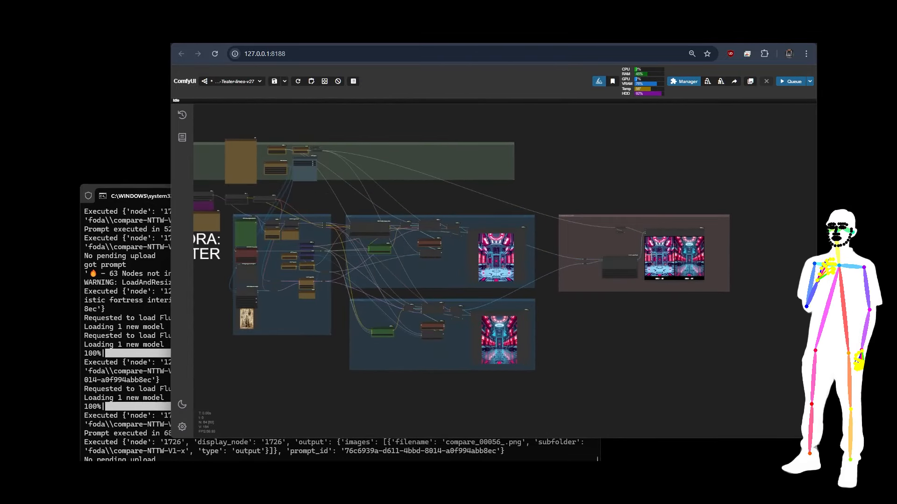
pyautogui.hscroll(-4, 660, 184)
pyautogui.scroll(-1, 657, 191)
pyautogui.hscroll(1, 671, 195)
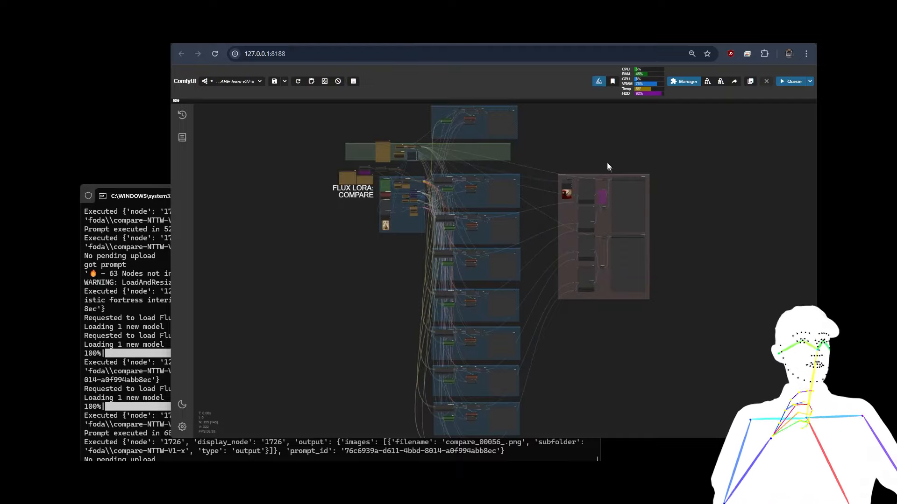
# - Examine the comparison group of the FLUX LORA: COMPARE workflow and select the "6" in the first CR Simple Image Compare label
pyautogui.scroll(12, 620, 180)
pyautogui.scroll(-2, 532, 201)
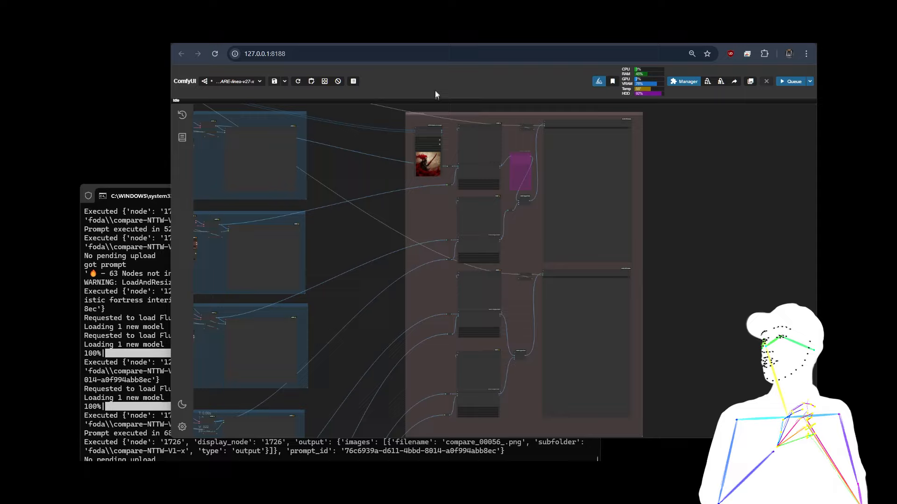
pyautogui.scroll(6, 444, 106)
pyautogui.scroll(10, 444, 106)
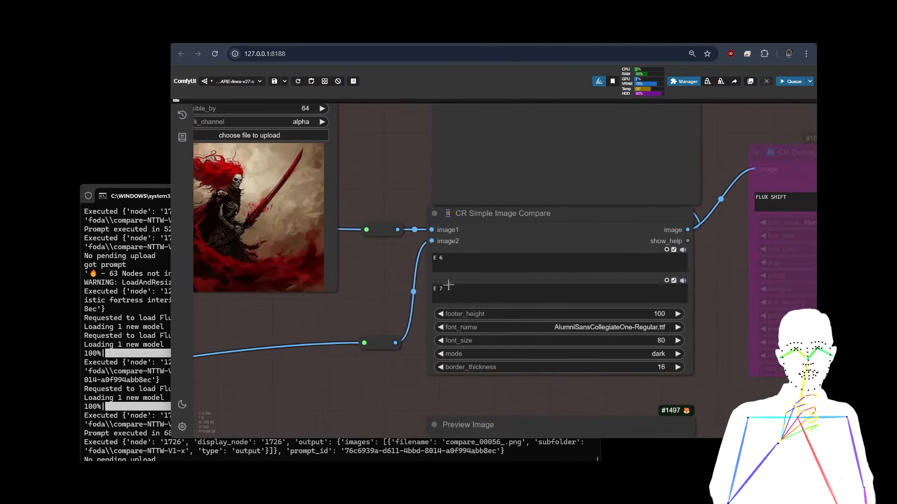
pyautogui.doubleClick(439, 258)
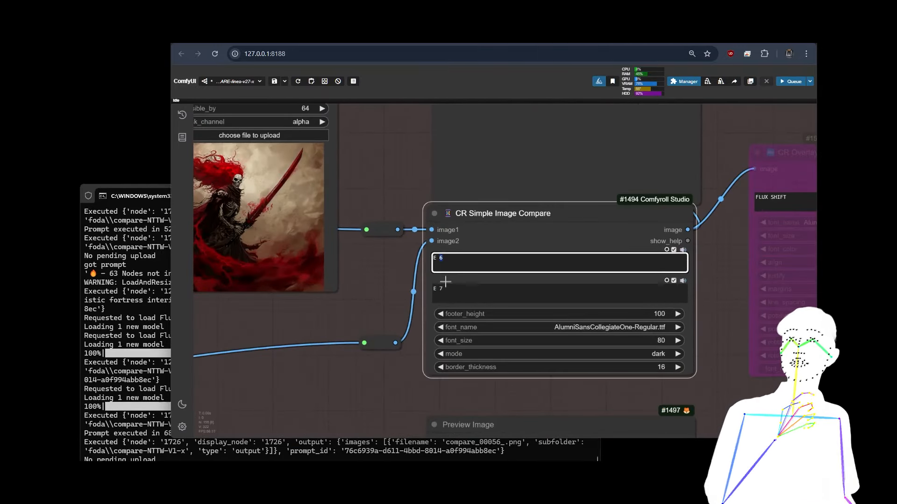
pyautogui.scroll(-15, 420, 194)
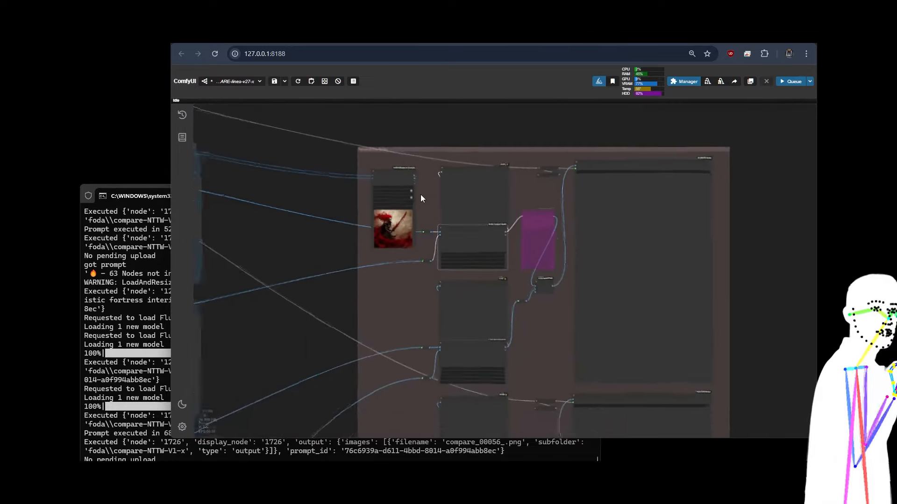
# - Examine the stacked LoRA groups and the Lora Loader with info and CLIPTextEncodeFlux nodes in the Lora #1 group
pyautogui.moveTo(406, 289); pyautogui.dragTo(475, 234)
pyautogui.scroll(-4, 475, 234)
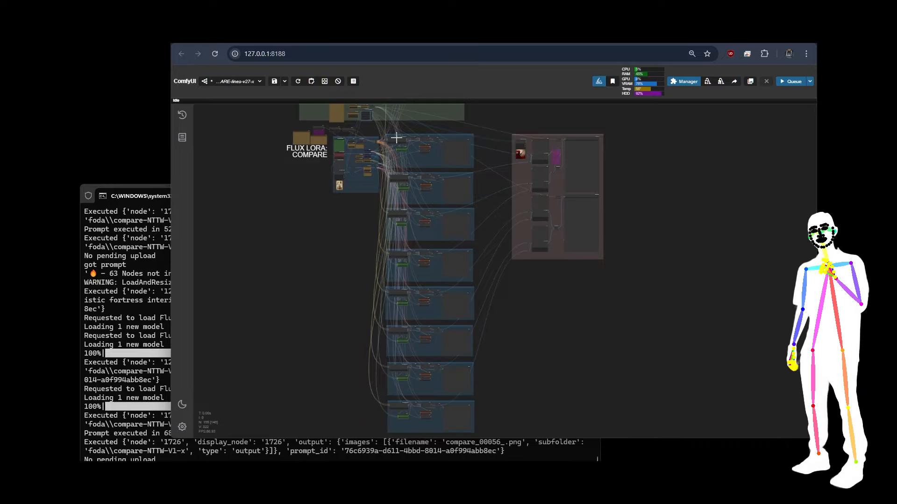
pyautogui.scroll(5, 401, 135)
pyautogui.moveTo(535, 176); pyautogui.dragTo(603, 279)
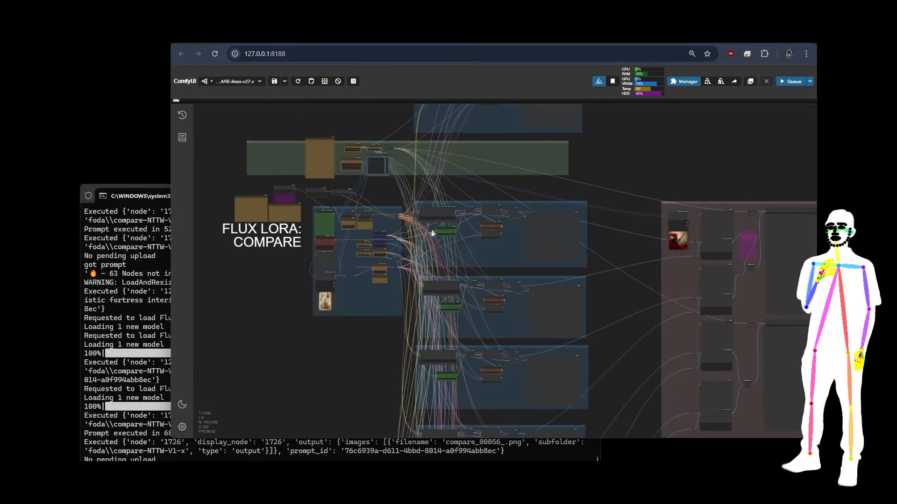
pyautogui.scroll(14, 430, 234)
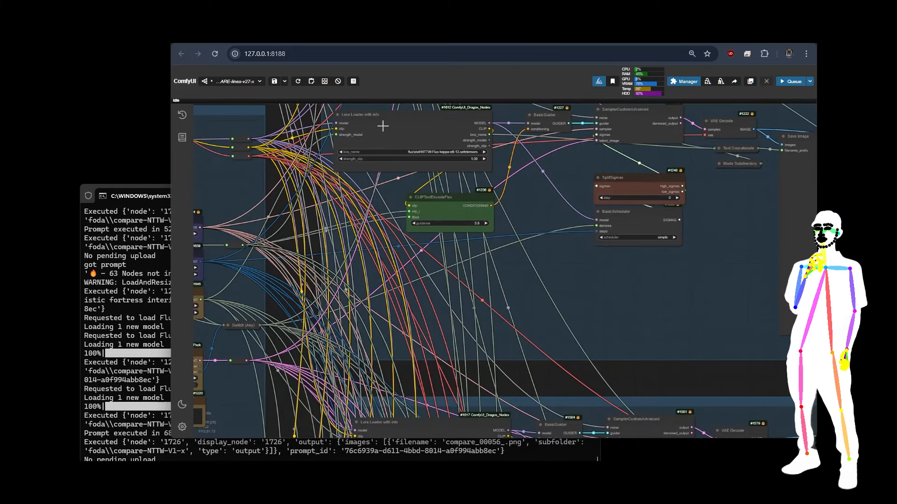
pyautogui.scroll(4, 382, 126)
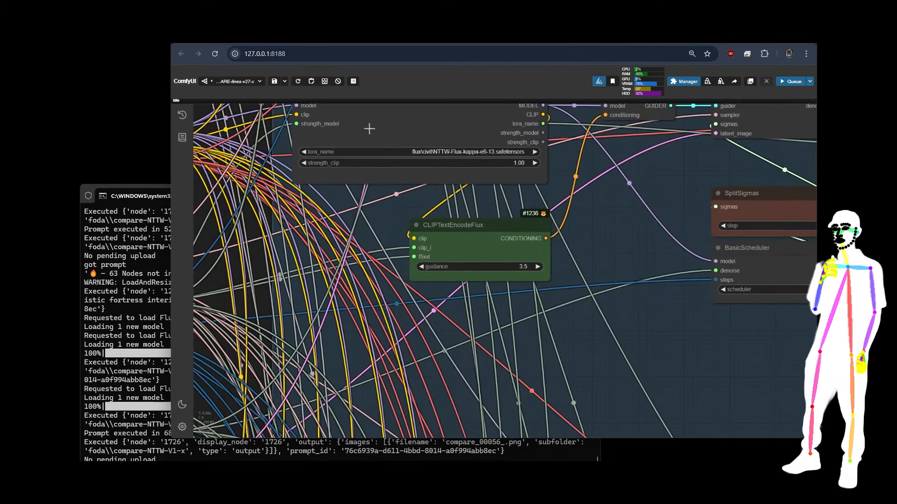
pyautogui.scroll(-12, 370, 131)
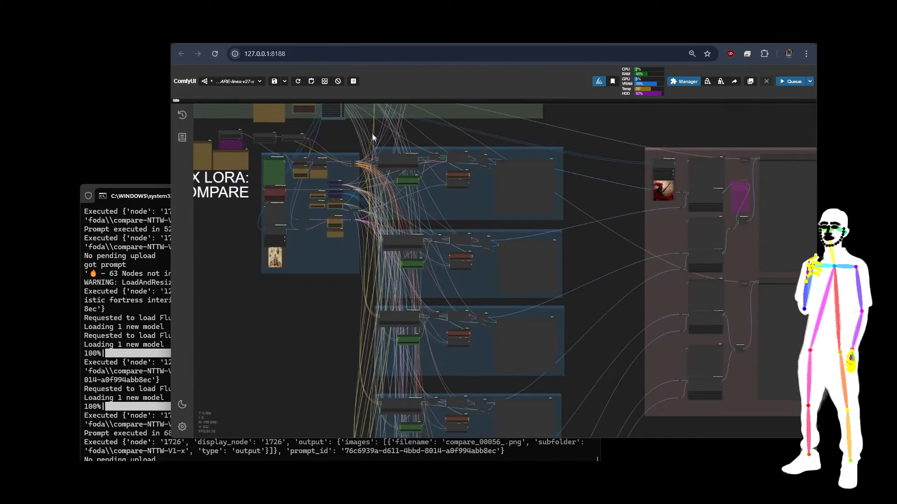
pyautogui.scroll(-2, 374, 140)
pyautogui.moveTo(520, 221); pyautogui.dragTo(595, 264)
pyautogui.scroll(19, 418, 188)
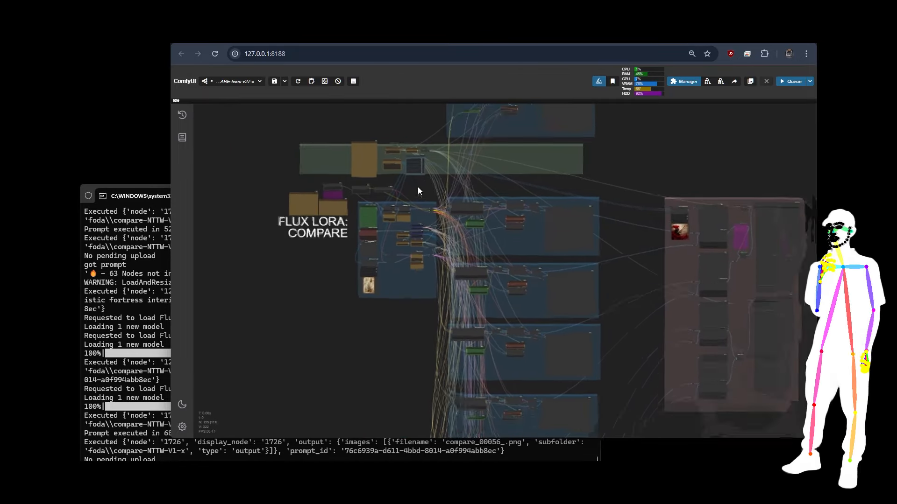
pyautogui.scroll(5, 447, 135)
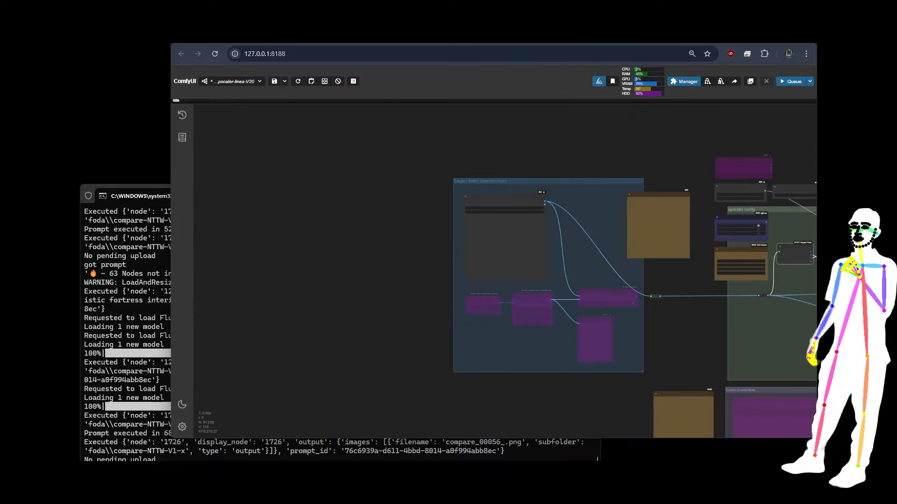
# - Look over the upscaler workflow's input, config, color correction and upscale stage groups, and return to the LoRA compare workflow
pyautogui.scroll(-5, 274, 124)
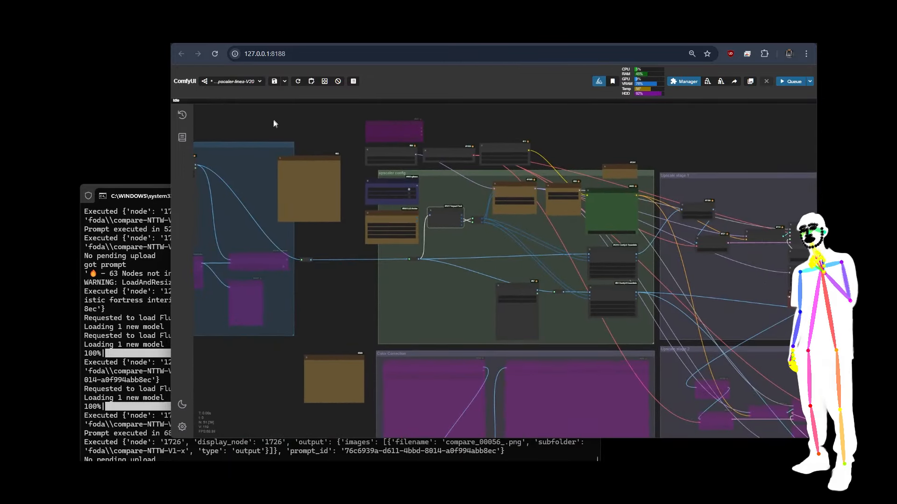
pyautogui.moveTo(251, 284); pyautogui.dragTo(276, 299)
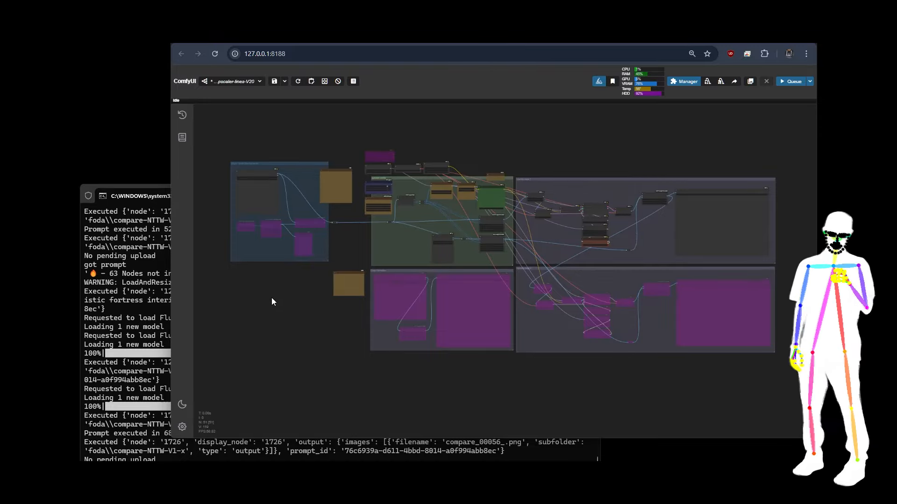
pyautogui.click(502, 34)
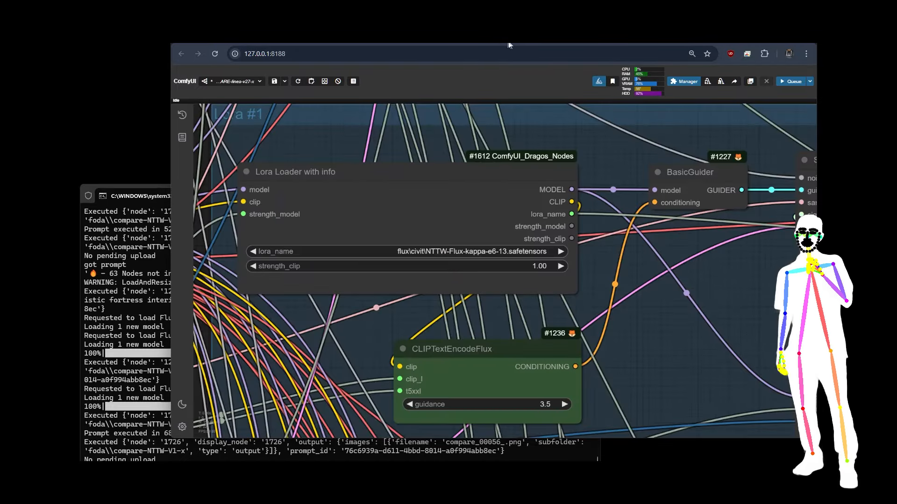
# - Inspect the compare workflow's text generation group, including the Positive Pre-Prompt, ModelSamplingFlux and CR Model Input Switch nodes
pyautogui.scroll(-10, 418, 119)
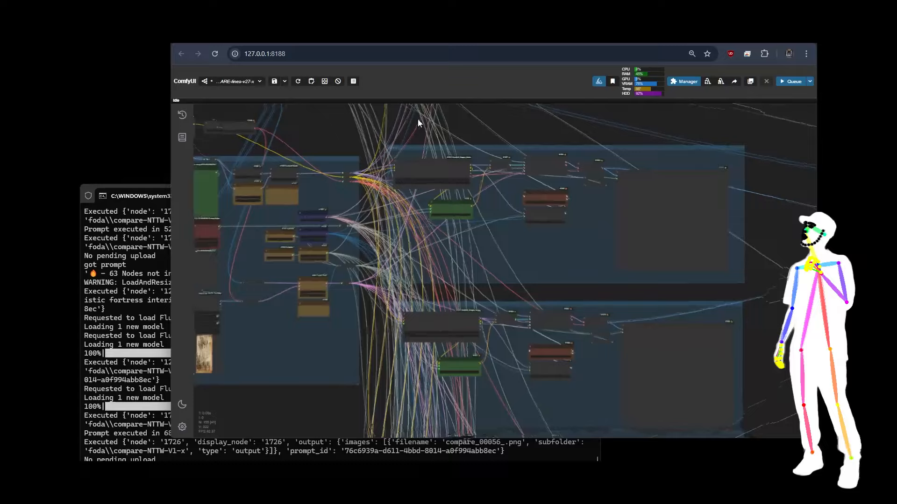
pyautogui.scroll(10, 388, 135)
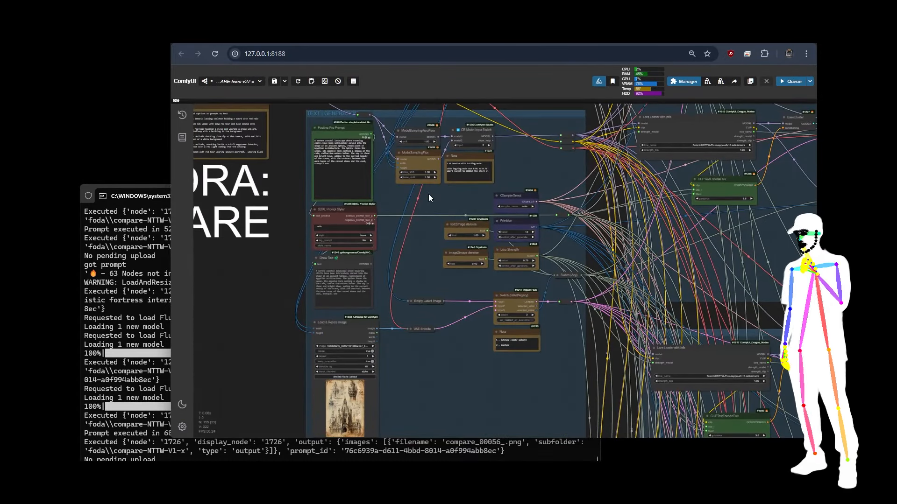
pyautogui.scroll(1, 428, 194)
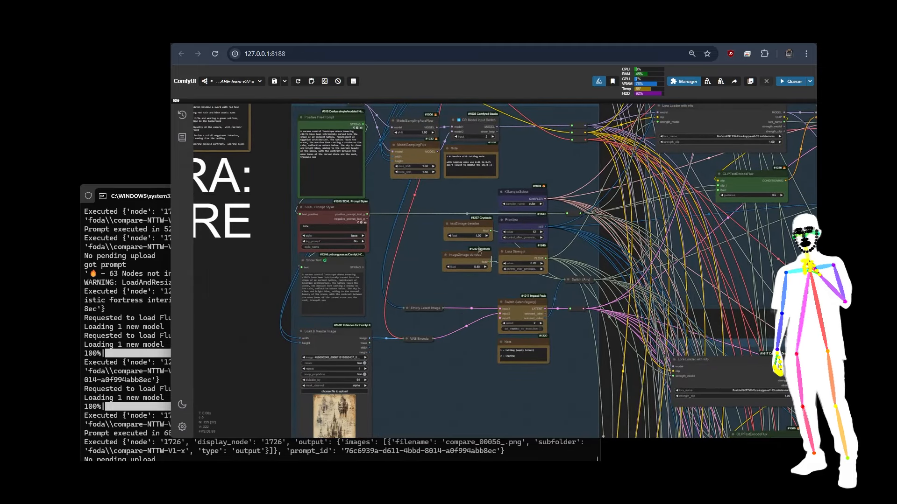
pyautogui.moveTo(432, 205); pyautogui.dragTo(435, 256)
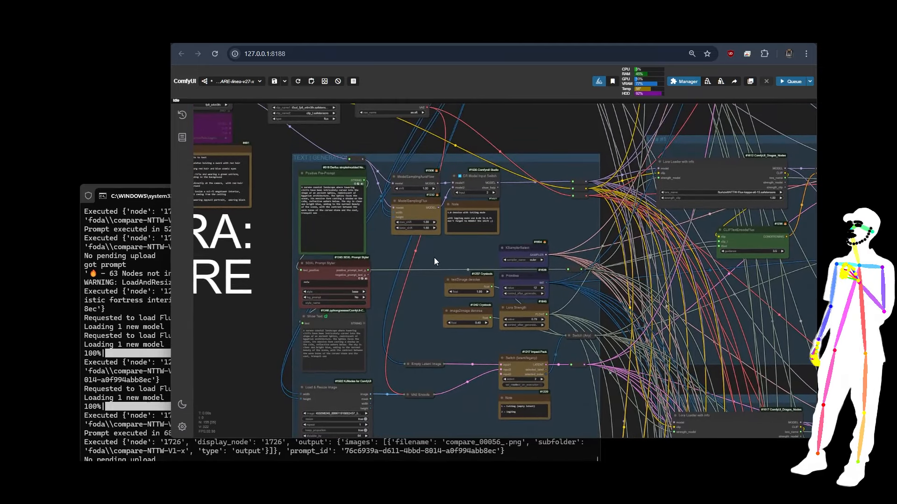
pyautogui.scroll(4, 424, 160)
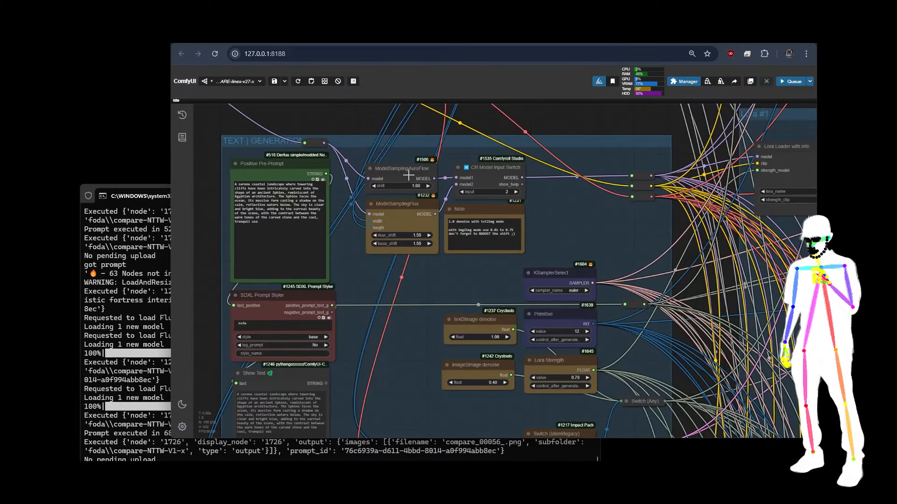
# - Inspect the denoise and Switch (latent/legacy) nodes, and select the Lora Strength node
pyautogui.moveTo(583, 220); pyautogui.dragTo(596, 135)
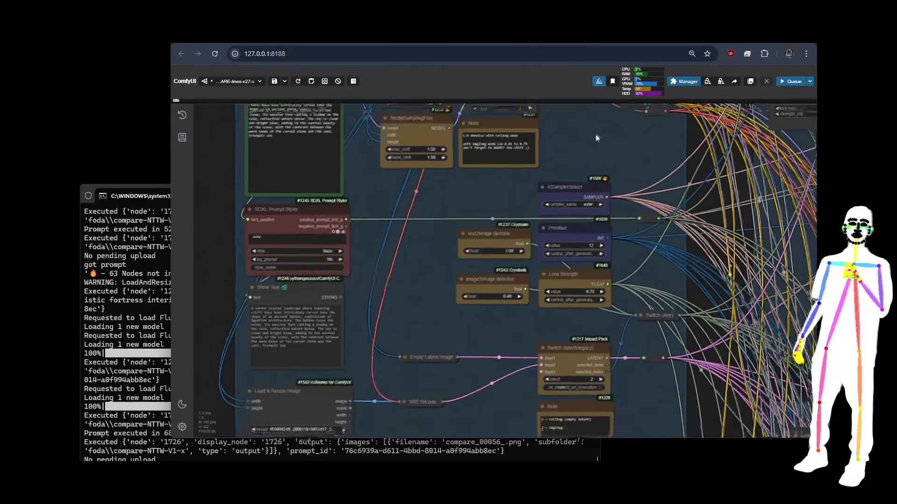
pyautogui.moveTo(579, 333); pyautogui.dragTo(600, 242)
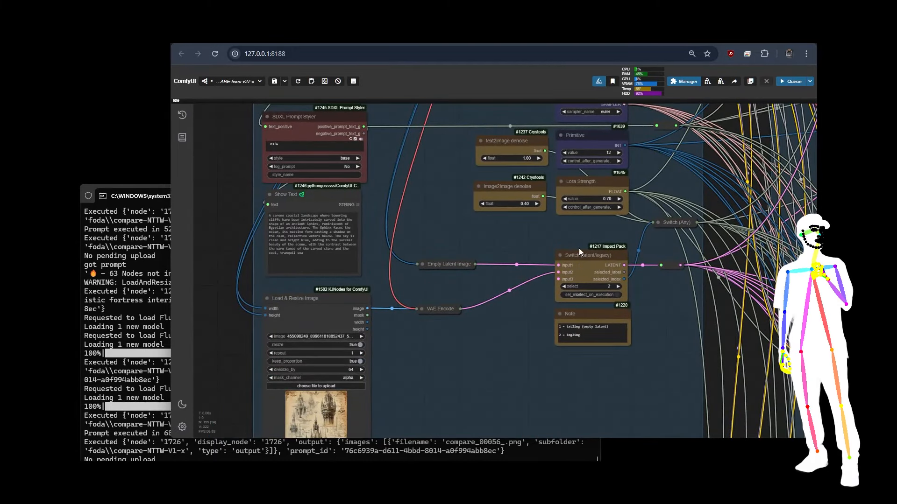
pyautogui.moveTo(579, 234); pyautogui.dragTo(509, 347)
pyautogui.click(520, 296)
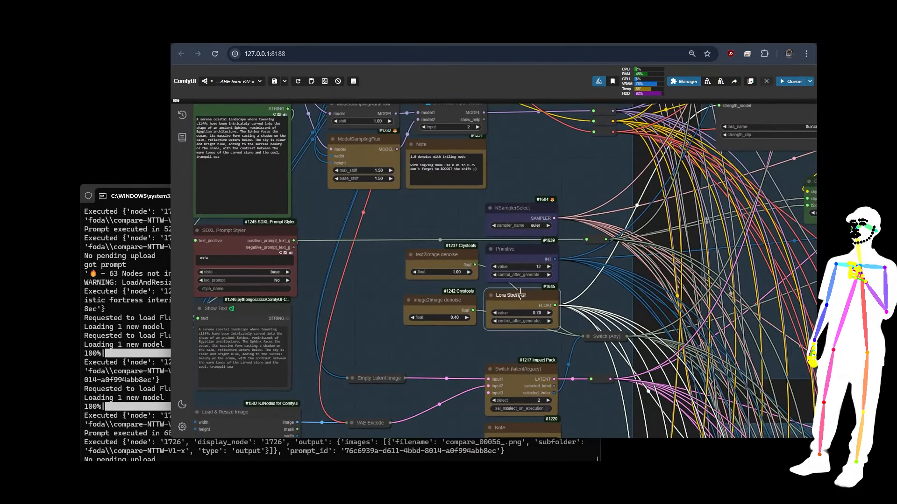
# - Set the Switch (latent/legacy) node's select value to 1
pyautogui.click(443, 300)
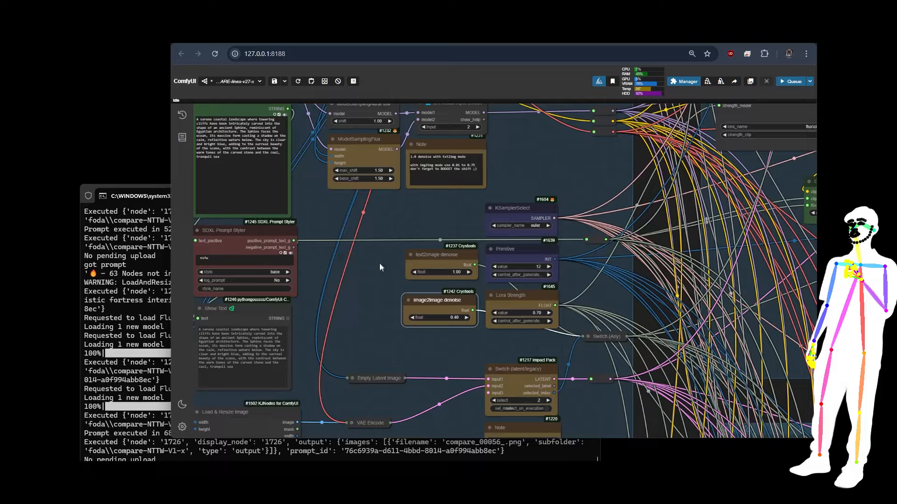
pyautogui.click(493, 400)
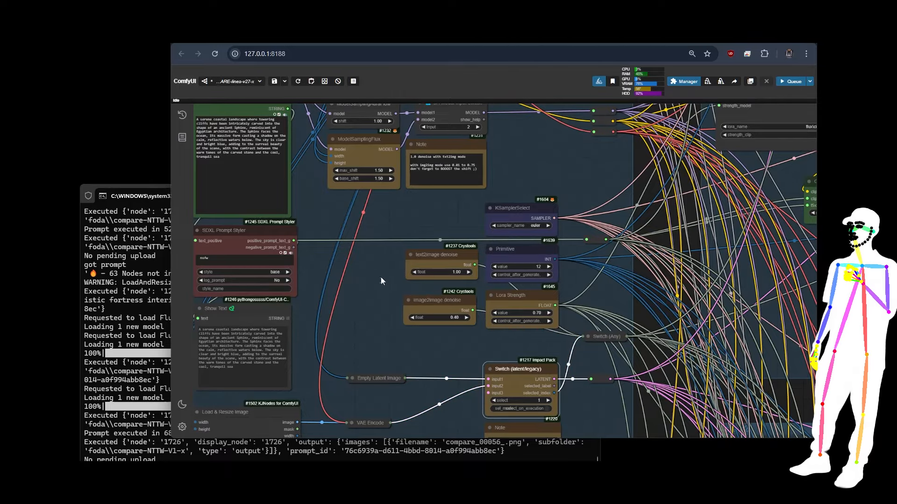
# - Inspect the Positive Pre-Prompt and SDXL Prompt Styler nodes, including the list of available styles, and leave the style as it is
pyautogui.moveTo(380, 277); pyautogui.dragTo(508, 429)
pyautogui.click(360, 259)
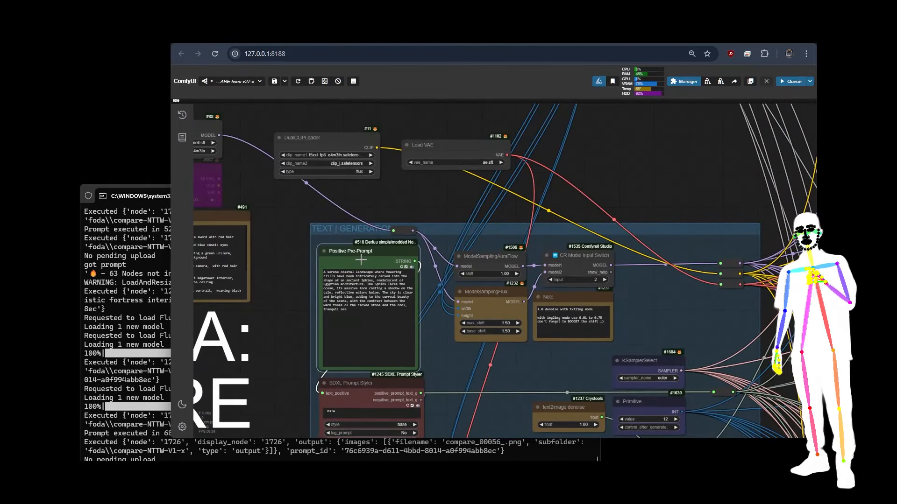
pyautogui.moveTo(453, 361); pyautogui.dragTo(481, 238)
pyautogui.click(400, 266)
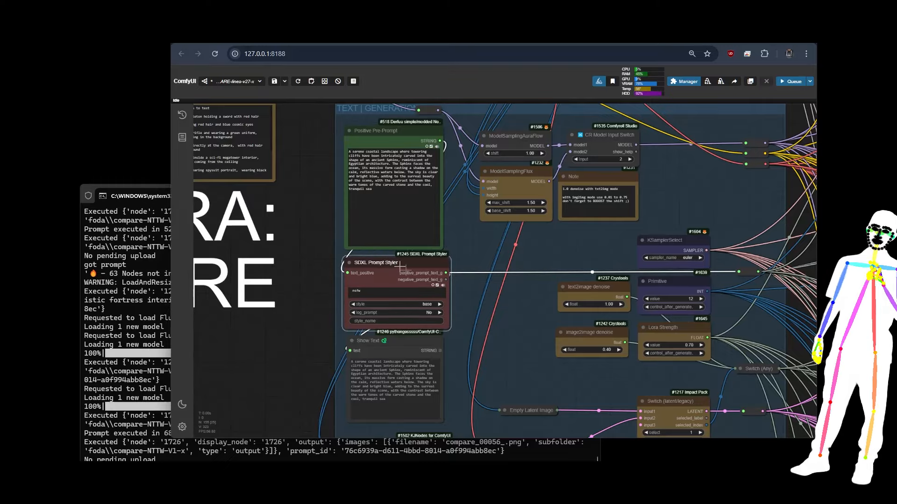
pyautogui.click(426, 305)
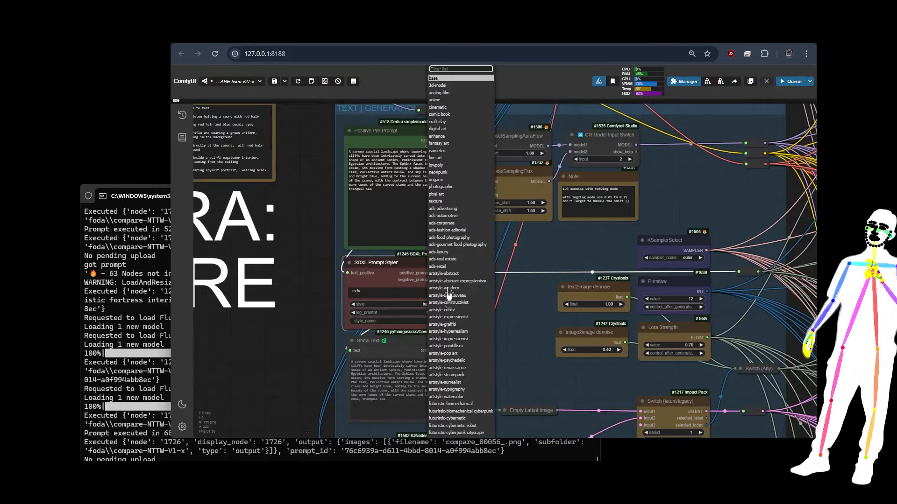
pyautogui.click(541, 256)
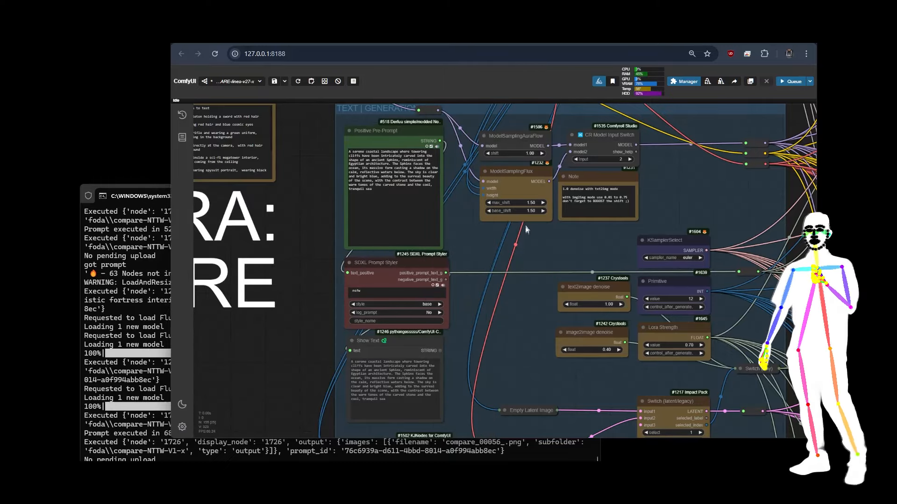
# - Nudge the Aspect Size V2 and RandomNoise nodes in the green group and set RandomNoise's control_after_generate to fixed
pyautogui.moveTo(525, 225); pyautogui.dragTo(383, 500)
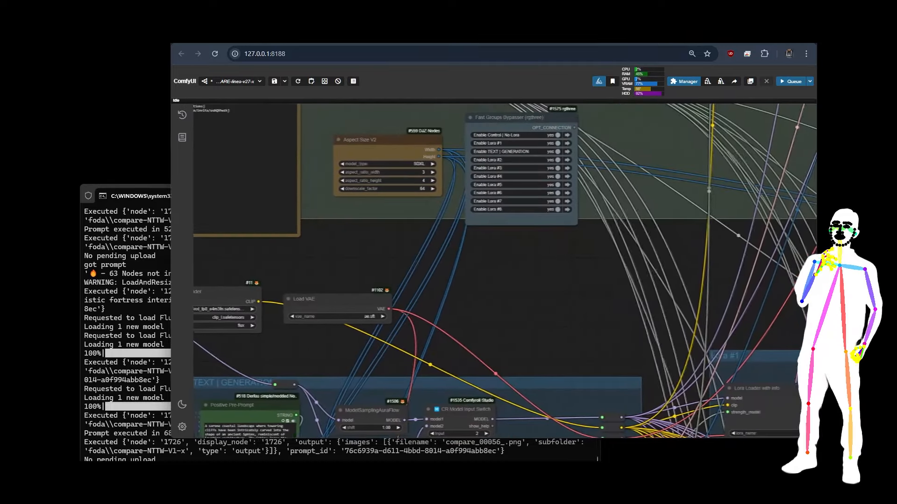
pyautogui.moveTo(511, 265); pyautogui.dragTo(506, 352)
pyautogui.click(397, 230)
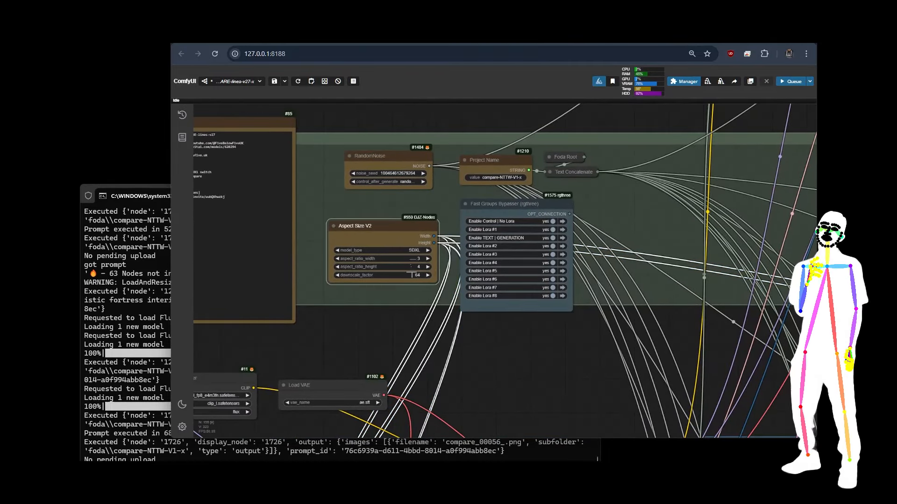
pyautogui.moveTo(385, 240); pyautogui.dragTo(381, 242)
pyautogui.moveTo(402, 153); pyautogui.dragTo(400, 161)
pyautogui.click(351, 189)
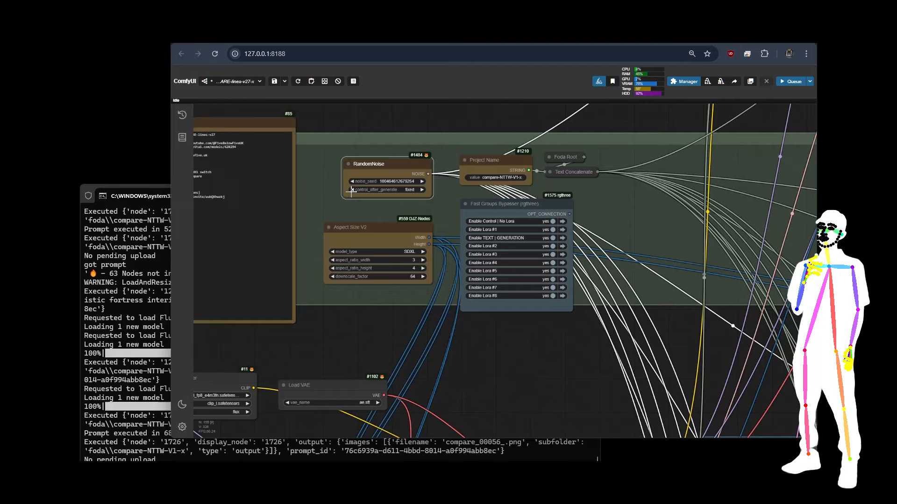
pyautogui.click(510, 178)
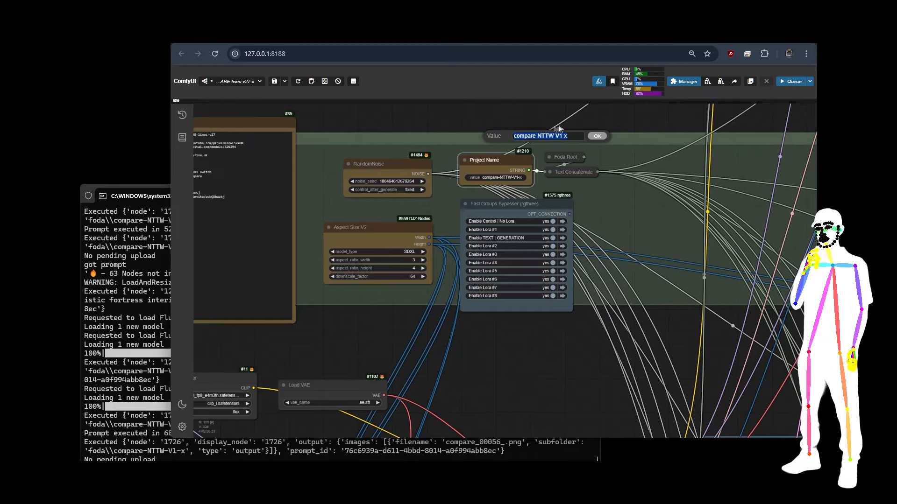
pyautogui.moveTo(537, 136); pyautogui.dragTo(579, 137)
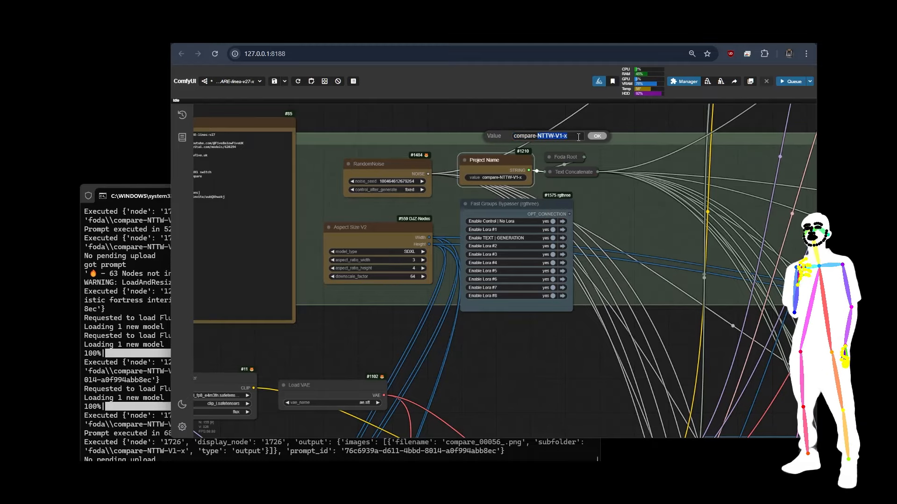
pyautogui.press('BackSpace')
pyautogui.press('Menu')
pyautogui.press('Escape')
pyautogui.press('Escape')
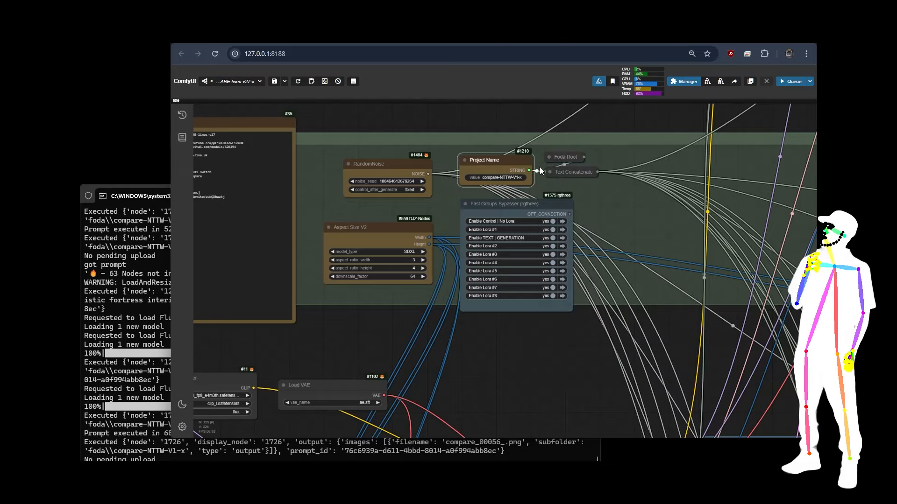
# - Set the Project Name node's value to compare-Demo
pyautogui.click(505, 178)
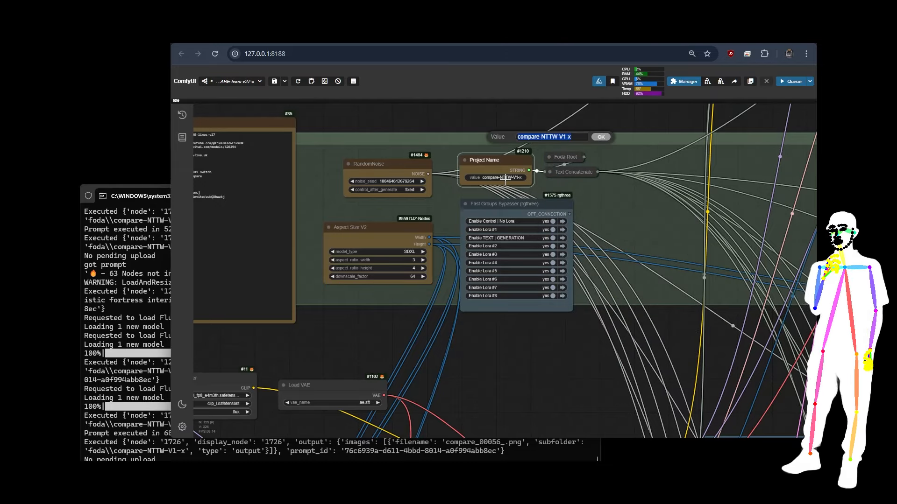
pyautogui.press('End')
pyautogui.press('BackSpace')
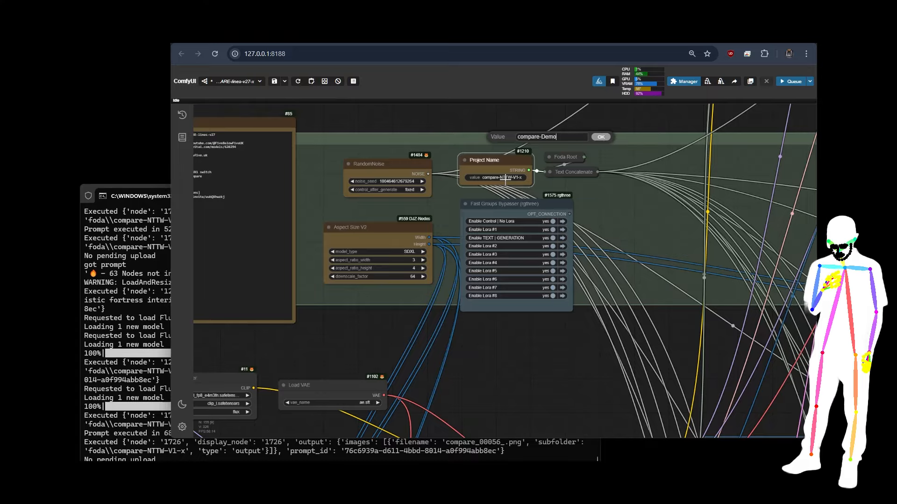
pyautogui.press('Return')
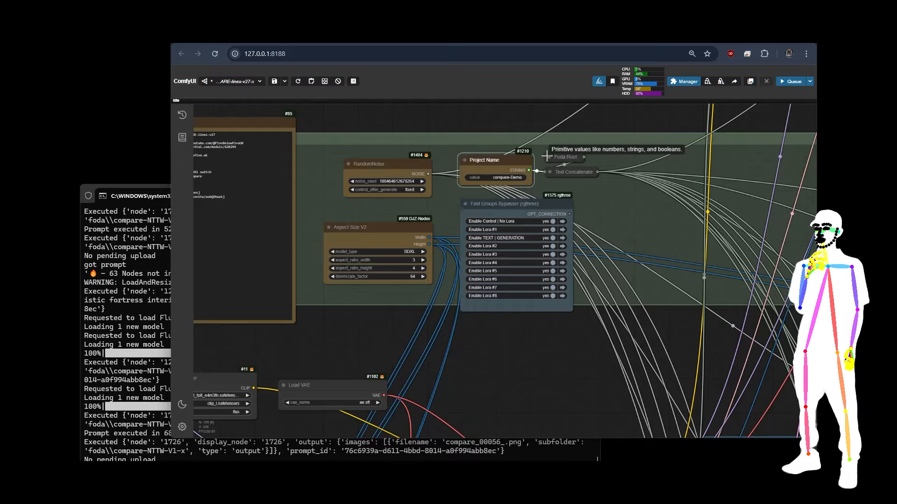
# - Expand the Foda Root and Text Concatenate nodes in turn to check their contents, collapsing each one again
pyautogui.click(549, 157)
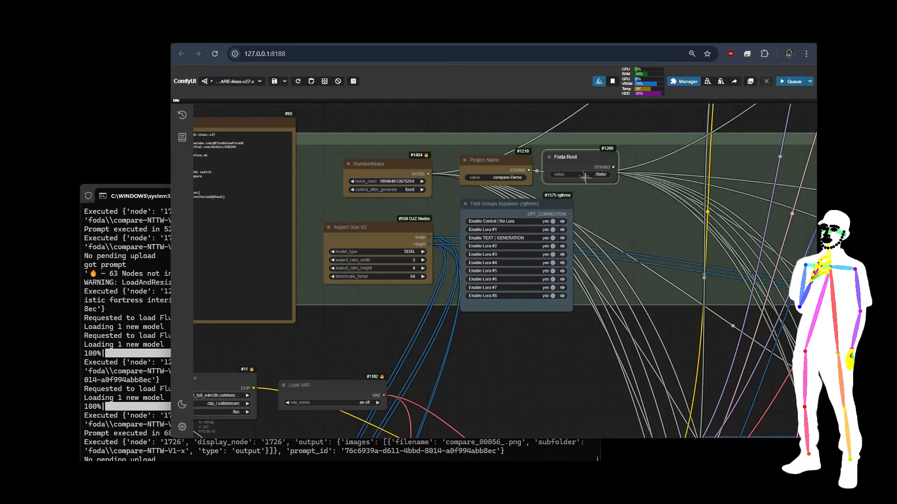
pyautogui.click(549, 157)
pyautogui.click(549, 172)
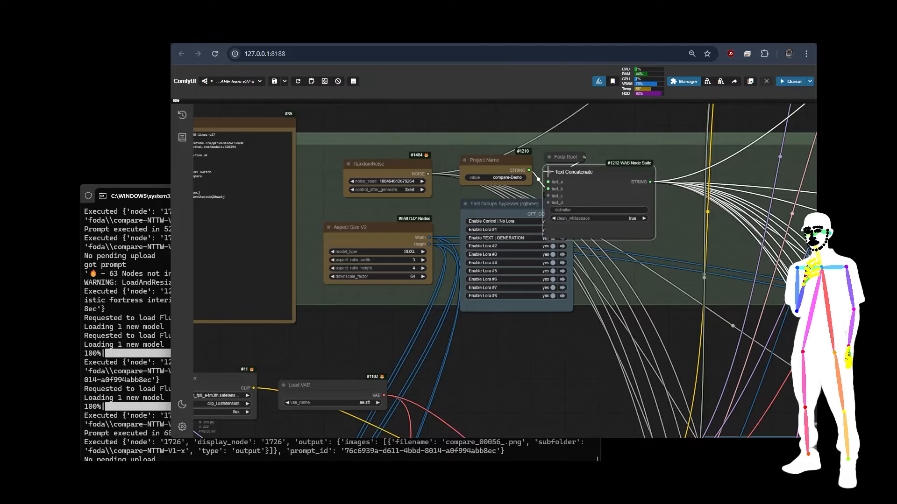
pyautogui.click(550, 172)
# - Examine the lora_name setting of the Lora Loader with info node in the Lora #1 group
pyautogui.scroll(-3, 607, 208)
pyautogui.moveTo(590, 317); pyautogui.dragTo(632, 204)
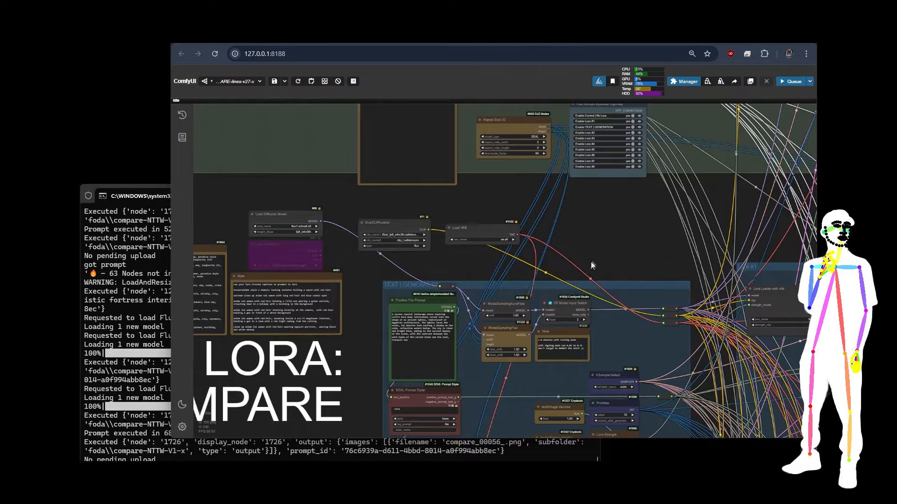
pyautogui.moveTo(591, 262); pyautogui.dragTo(538, 206)
pyautogui.scroll(7, 440, 274)
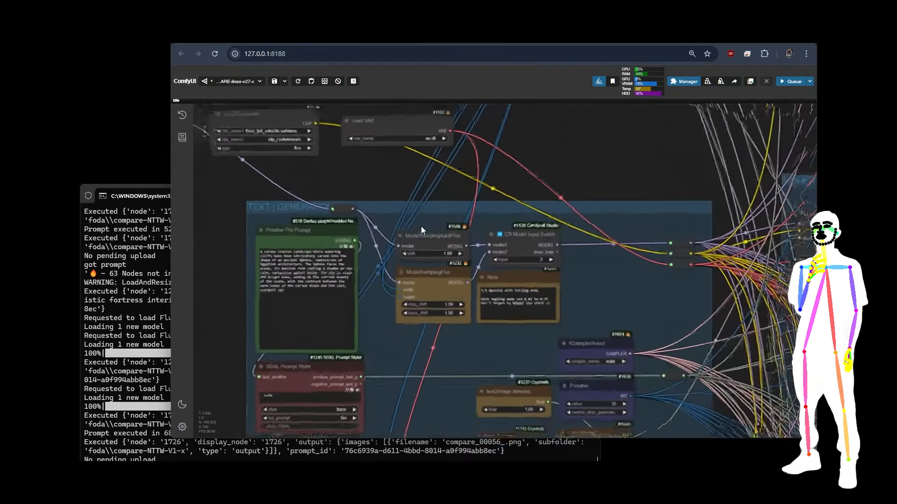
pyautogui.moveTo(654, 326); pyautogui.dragTo(167, 323)
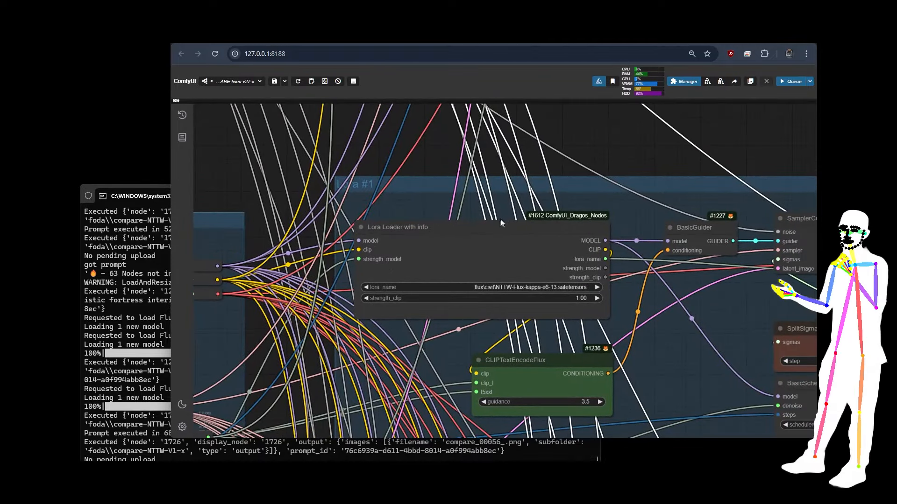
pyautogui.scroll(6, 512, 263)
pyautogui.scroll(3, 482, 251)
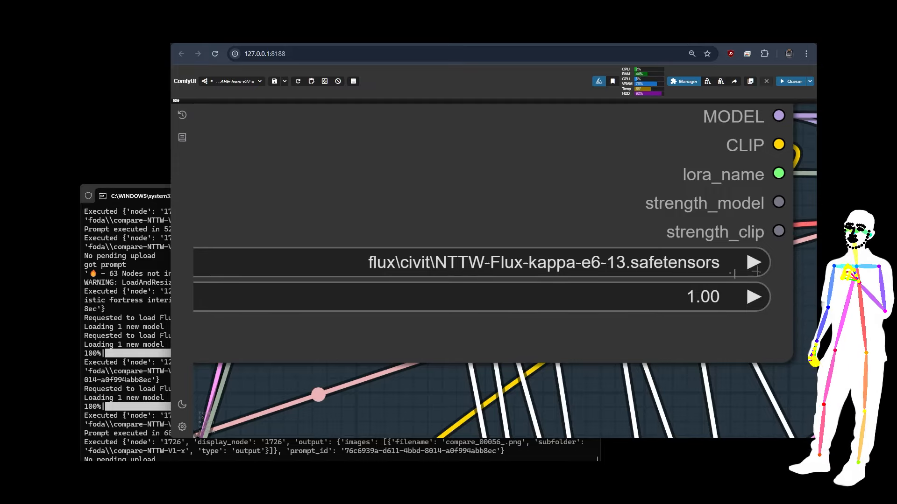
pyautogui.scroll(-10, 447, 179)
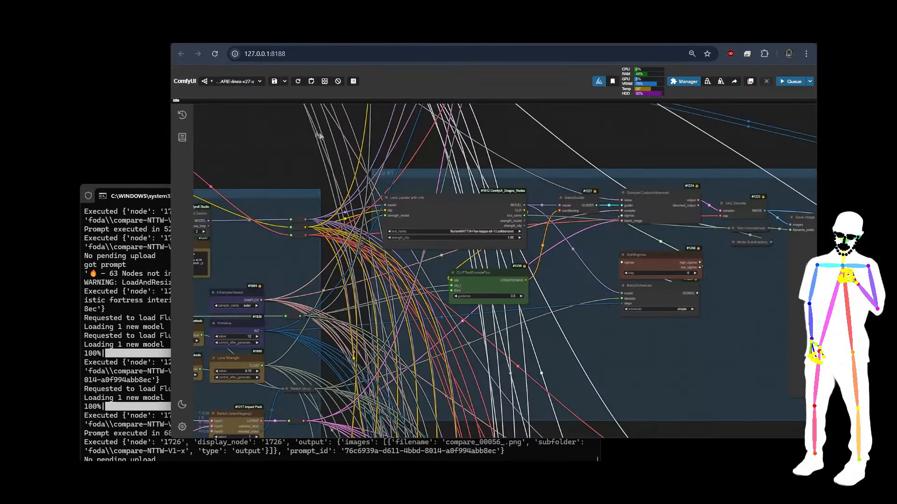
pyautogui.moveTo(319, 136); pyautogui.dragTo(337, 159)
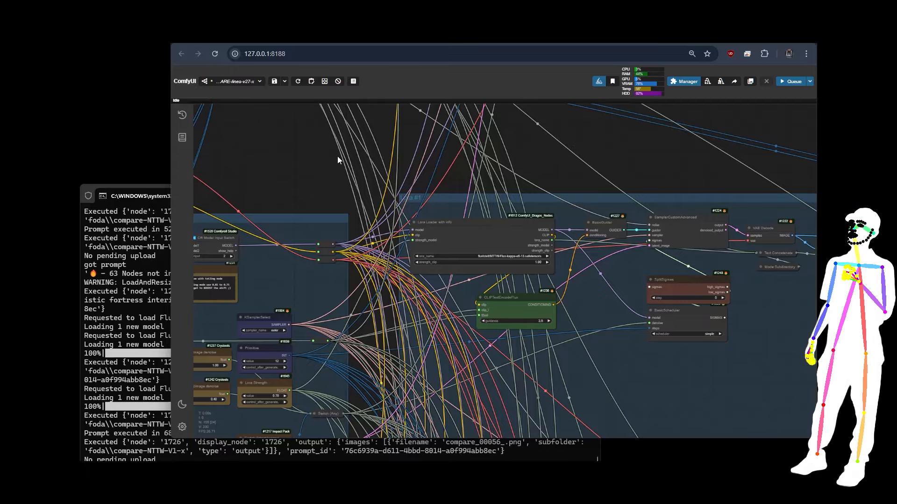
# - Examine the unet_name and weight_dtype settings of the Load Diffusion Model node
pyautogui.moveTo(293, 165); pyautogui.dragTo(643, 186)
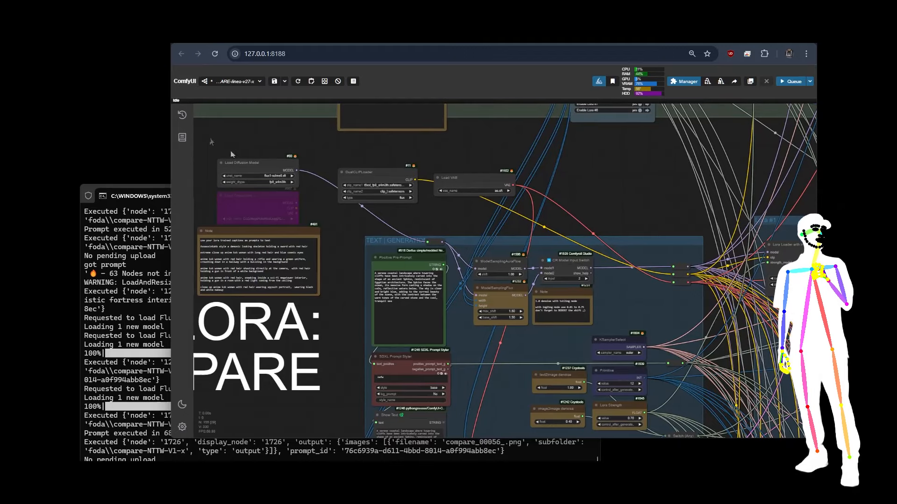
pyautogui.scroll(5, 215, 132)
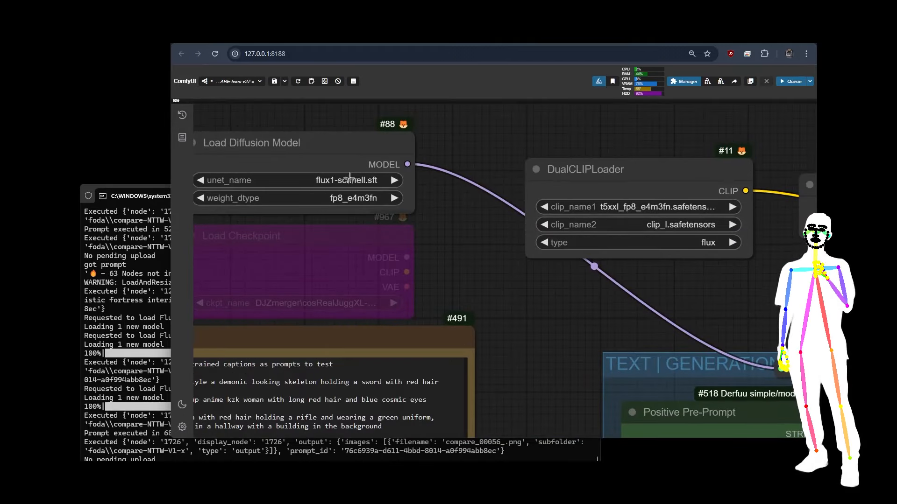
pyautogui.scroll(-3, 269, 128)
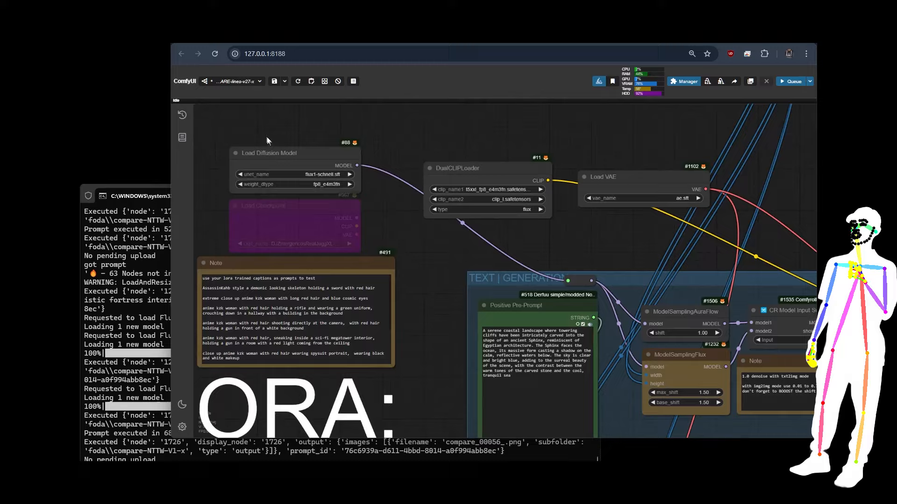
pyautogui.moveTo(357, 165)
pyautogui.mouseDown()
pyautogui.moveTo(382, 163)
pyautogui.moveTo(358, 167)
pyautogui.mouseUp()
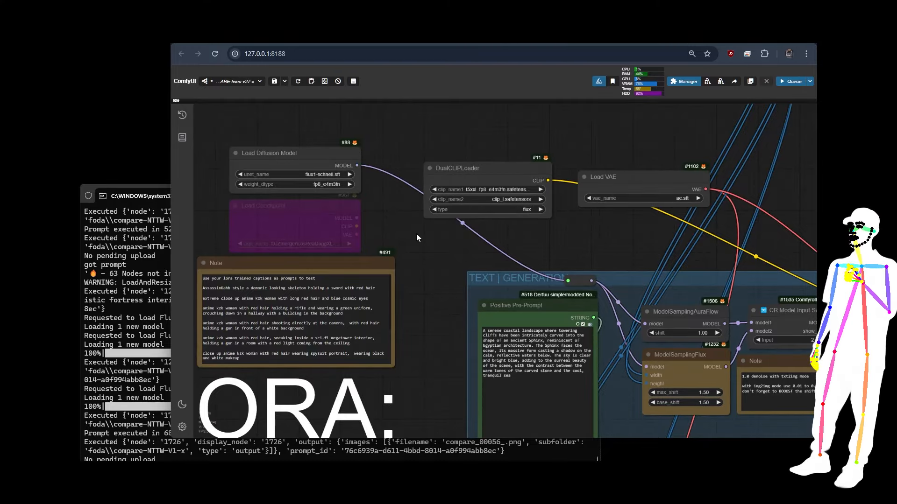
# - Select the reroute at the edge of the text generation group to trace the diffusion model's link into the ModelSampling nodes
pyautogui.moveTo(569, 259); pyautogui.dragTo(476, 202)
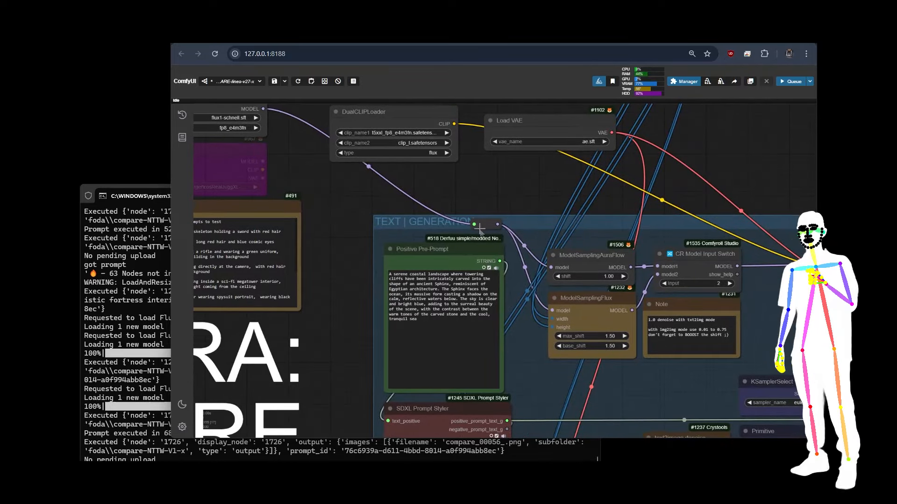
pyautogui.click(483, 228)
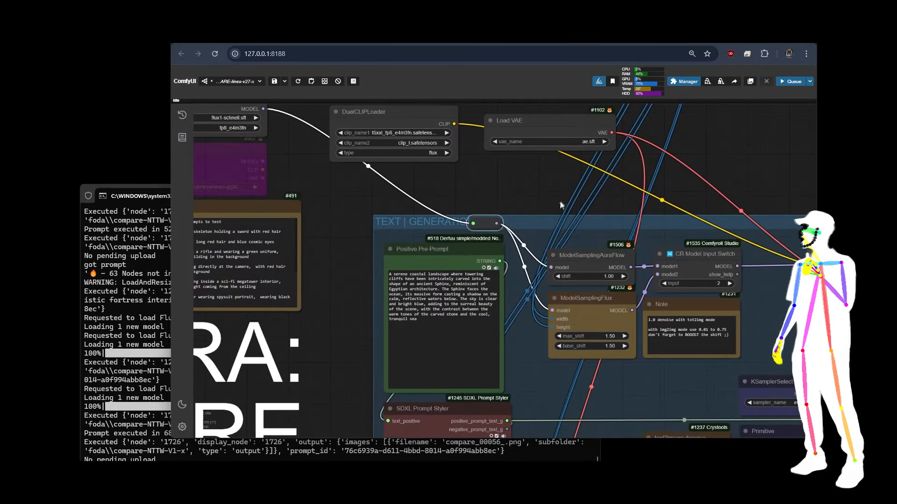
pyautogui.scroll(-2, 453, 171)
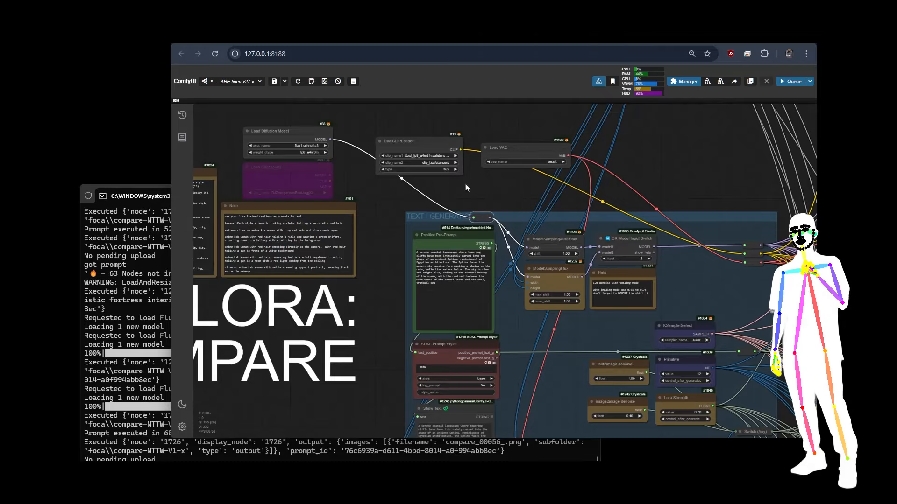
pyautogui.scroll(4, 465, 187)
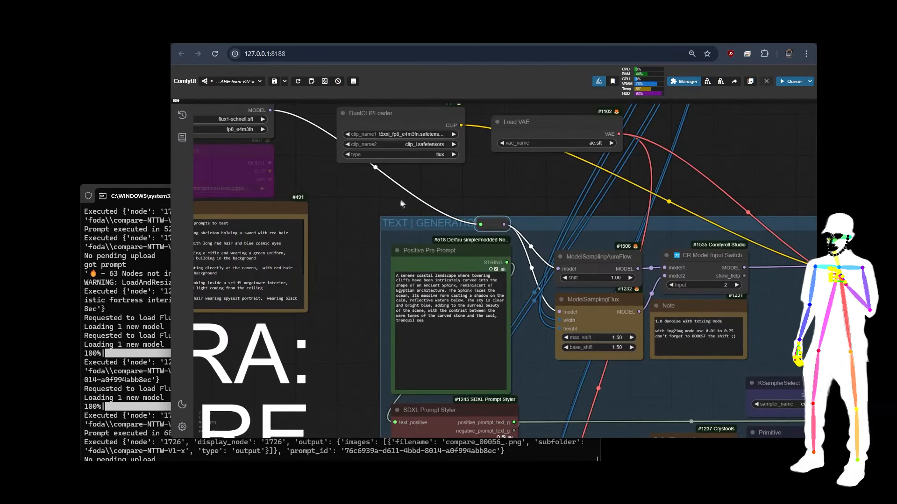
pyautogui.scroll(-3, 322, 186)
# - Select the DualCLIPLoader, Load VAE and CR Model Input Switch nodes to trace their links to the reroutes feeding the Lora groups
pyautogui.moveTo(475, 198); pyautogui.dragTo(330, 173)
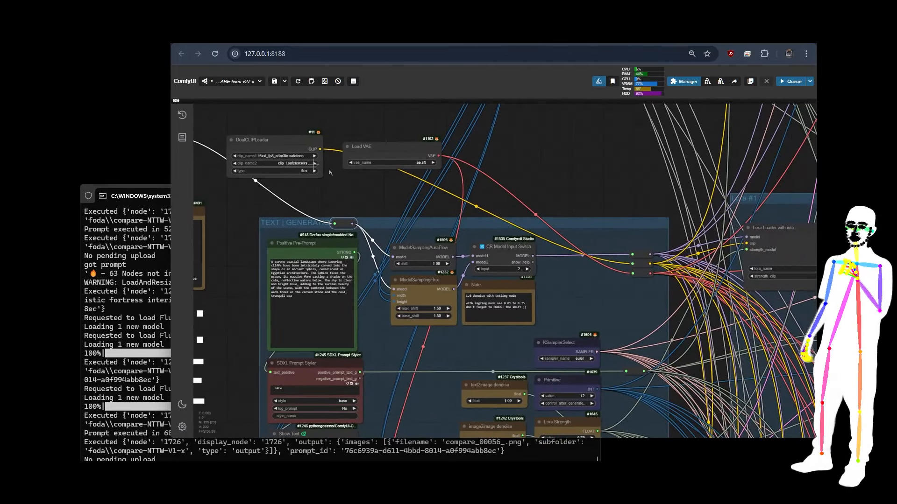
pyautogui.click(284, 147)
pyautogui.click(394, 157)
pyautogui.scroll(6, 672, 261)
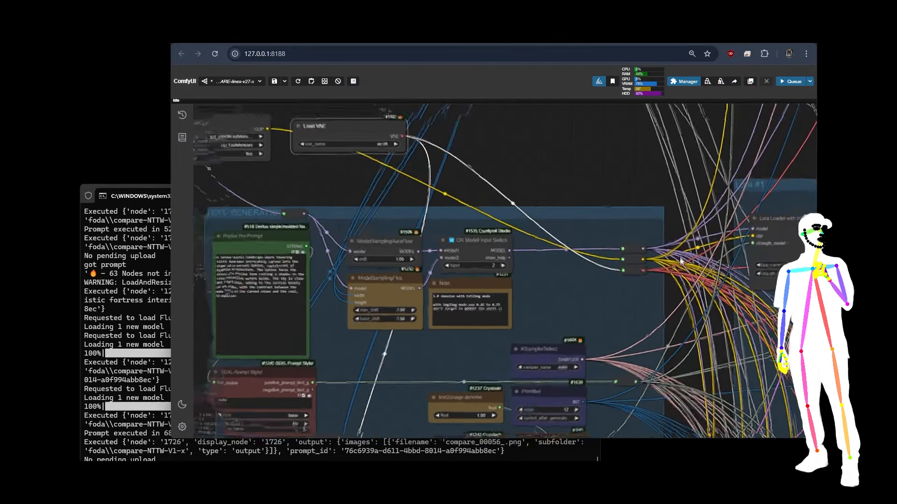
pyautogui.moveTo(672, 261); pyautogui.dragTo(647, 235)
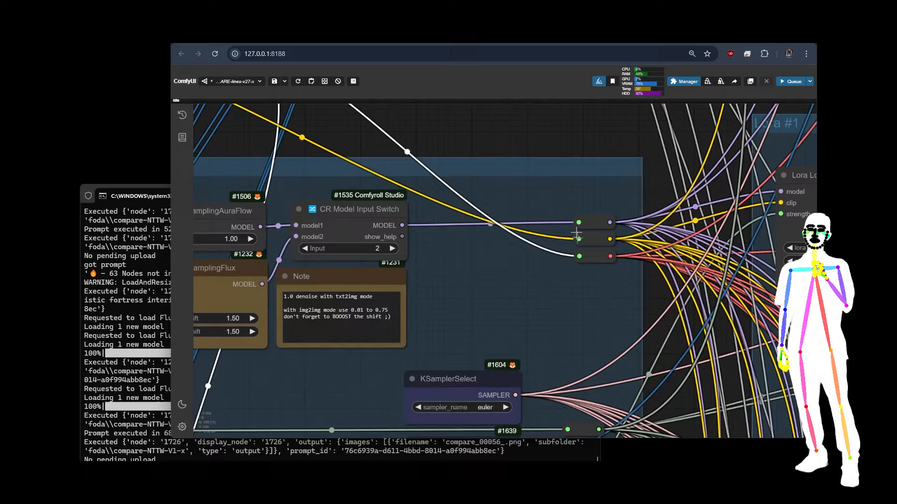
pyautogui.moveTo(382, 225); pyautogui.dragTo(382, 220)
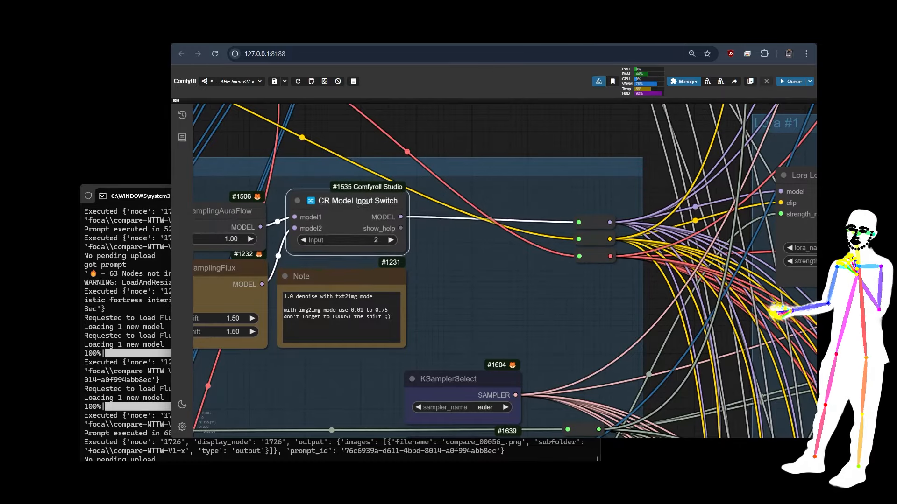
# - Select the reroutes after the CR Model Input Switch and before the ModelSampling nodes to trace the model link back to Load Diffusion Model
pyautogui.click(594, 224)
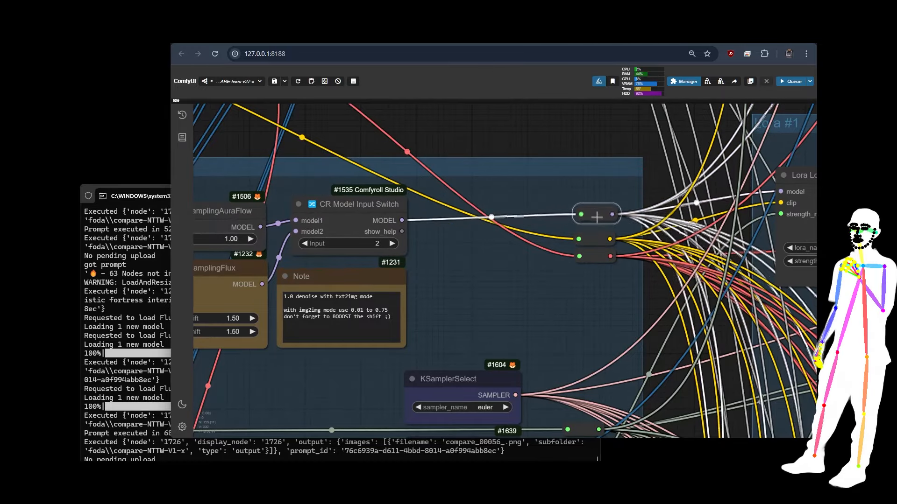
pyautogui.scroll(-6, 565, 308)
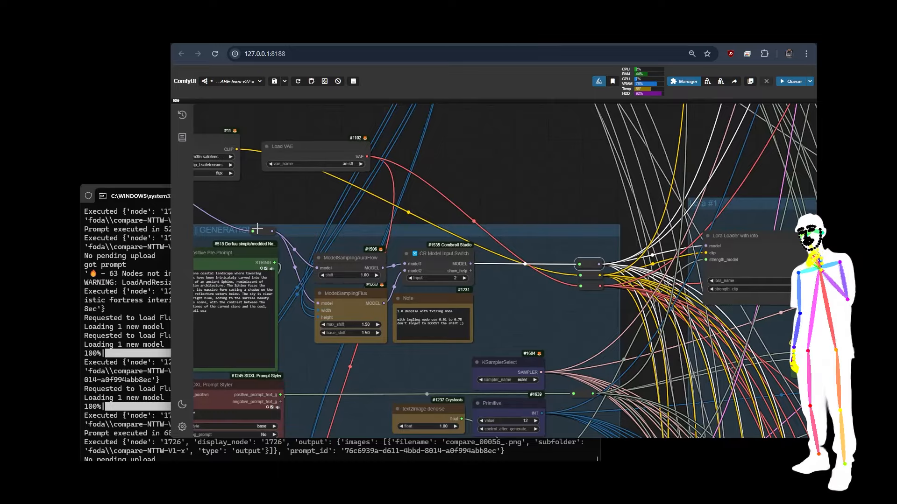
pyautogui.click(257, 229)
pyautogui.moveTo(328, 216); pyautogui.dragTo(657, 213)
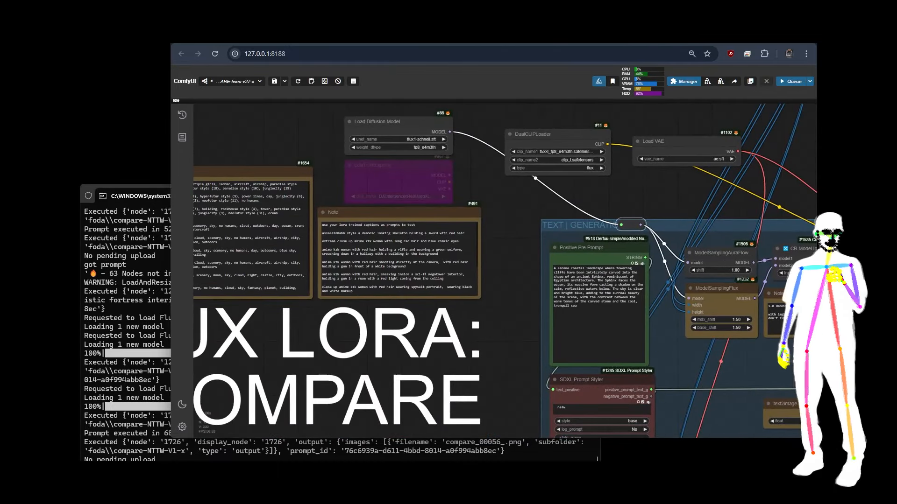
pyautogui.scroll(-2, 238, 112)
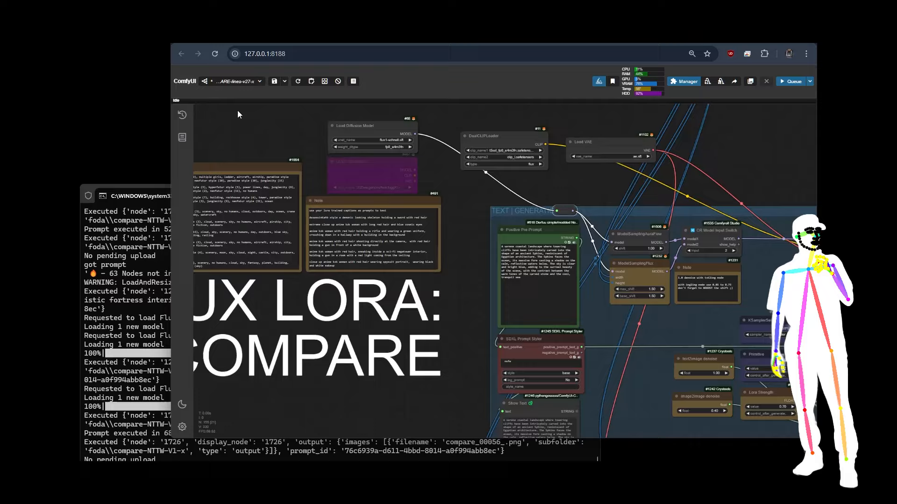
# - Queue the Flux LoRA compare workflow to generate images across all of its groups
pyautogui.click(790, 82)
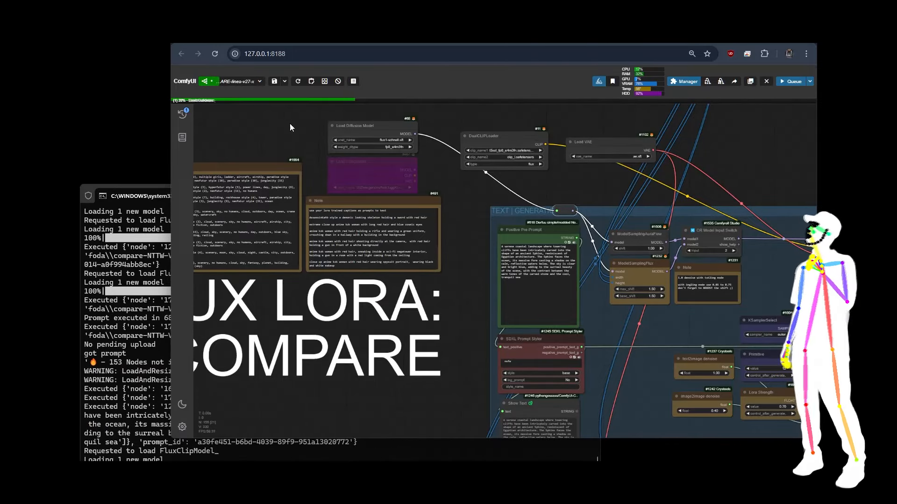
pyautogui.scroll(-8, 234, 126)
pyautogui.scroll(-5, 235, 126)
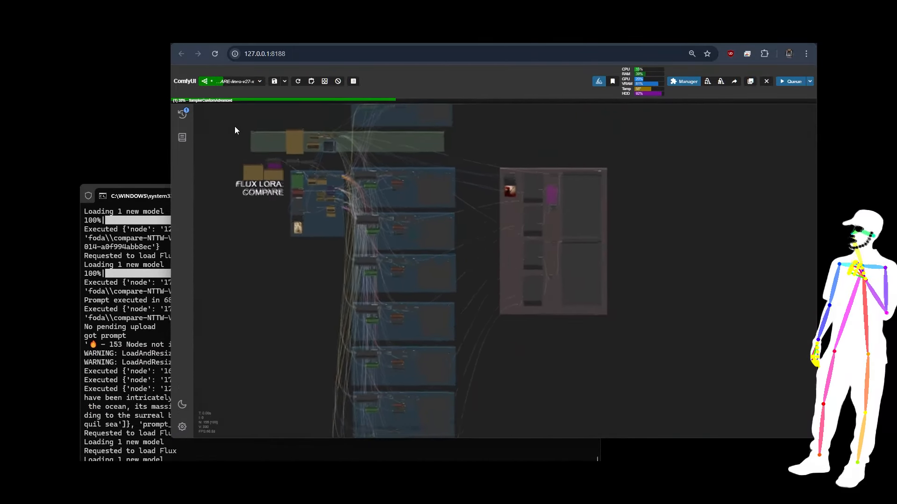
# - Disable the Lora #5 to Lora #8 groups in the Fast Groups Bypasser and enable all four again
pyautogui.moveTo(240, 273); pyautogui.dragTo(372, 325)
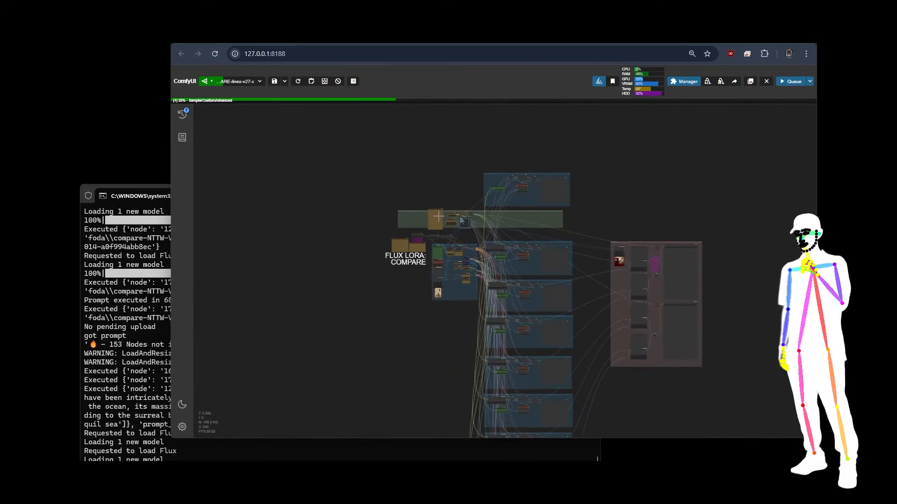
pyautogui.scroll(10, 418, 140)
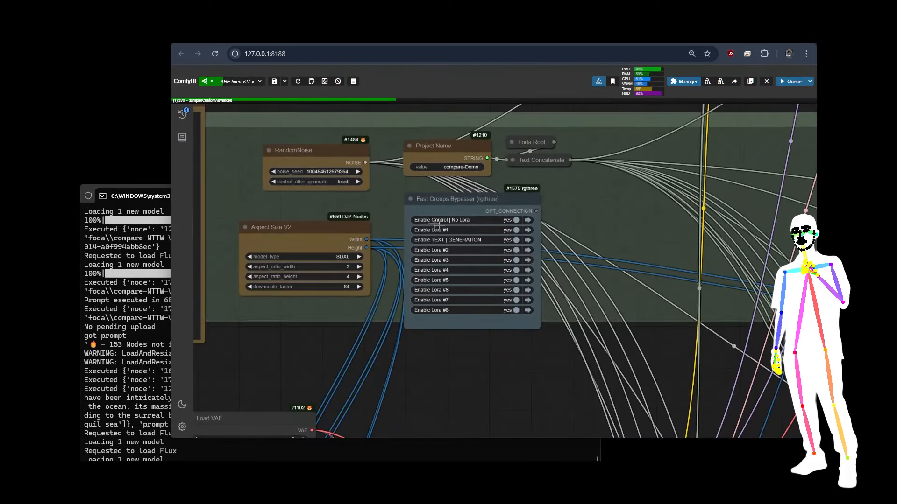
pyautogui.scroll(5, 432, 216)
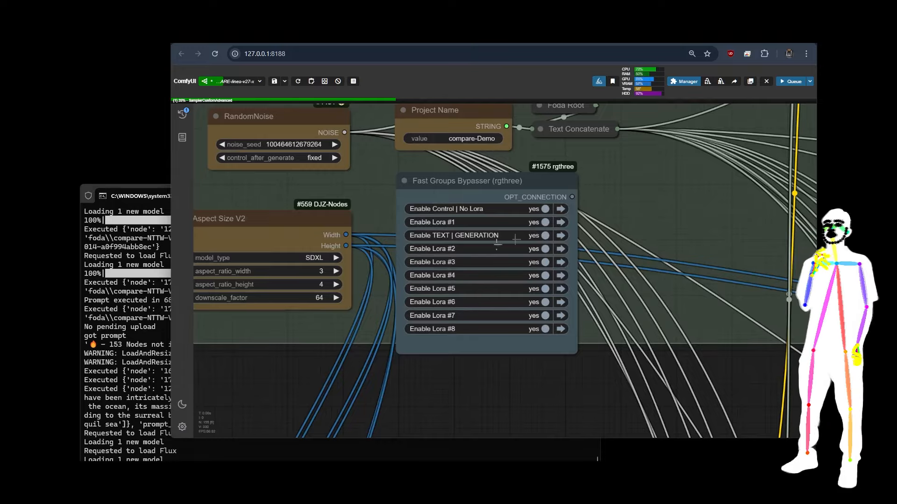
pyautogui.click(546, 288)
pyautogui.click(545, 303)
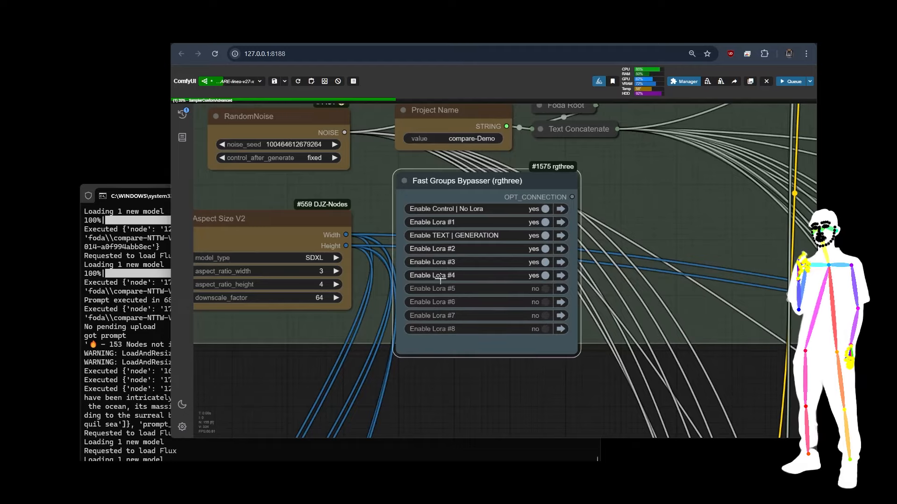
pyautogui.click(542, 302)
pyautogui.click(544, 315)
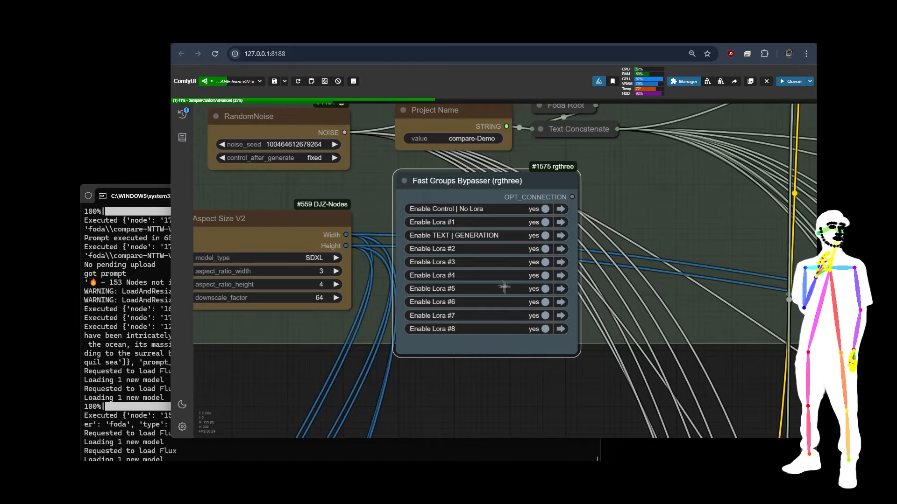
# - Examine the stack of Lora groups and the LoRA file selected in the Lora #1 group's loader
pyautogui.scroll(-5, 373, 169)
pyautogui.scroll(-8, 371, 167)
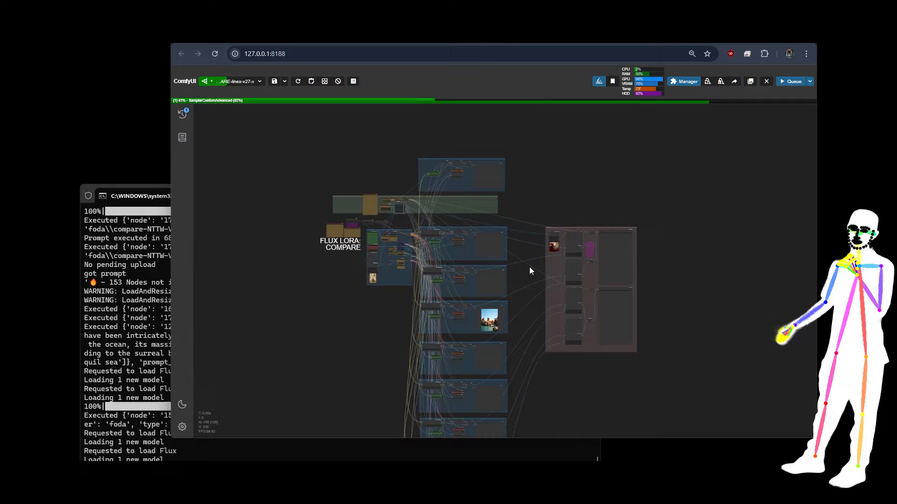
pyautogui.moveTo(520, 301); pyautogui.dragTo(606, 300)
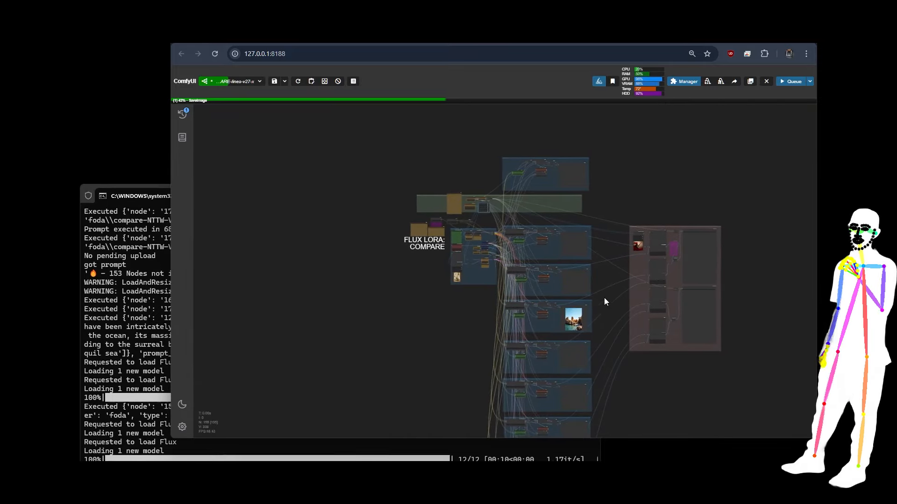
pyautogui.scroll(5, 549, 217)
pyautogui.moveTo(553, 217); pyautogui.dragTo(544, 193)
pyautogui.scroll(5, 481, 174)
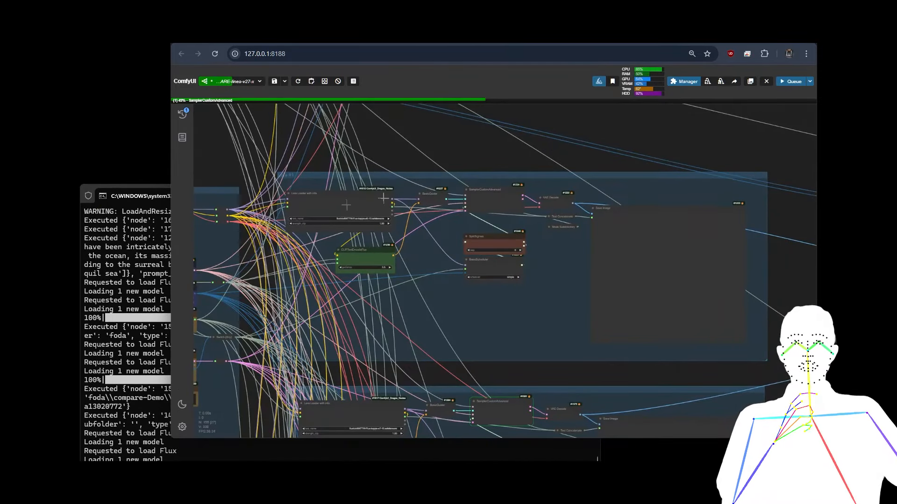
pyautogui.scroll(3, 280, 192)
pyautogui.scroll(3, 275, 189)
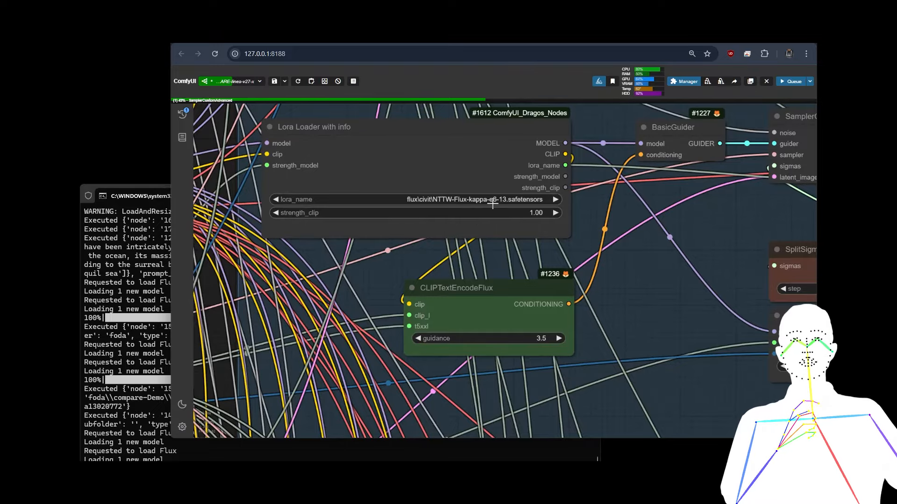
# - Compare the Positive Pre-Prompt text in the TEXT | GENERATION group with the lora_name of the Lora #1 loader
pyautogui.scroll(-3, 441, 170)
pyautogui.scroll(-10, 441, 170)
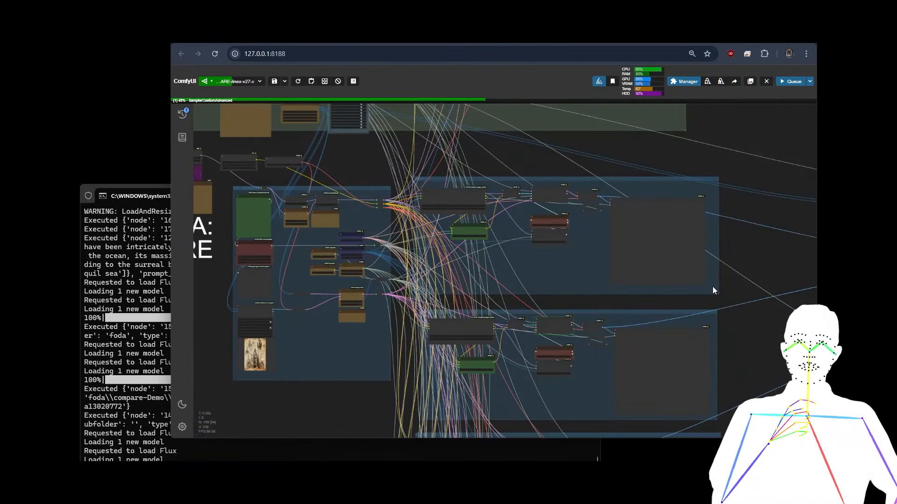
pyautogui.moveTo(753, 312); pyautogui.dragTo(694, 201)
pyautogui.scroll(-7, 710, 243)
pyautogui.moveTo(716, 296); pyautogui.dragTo(639, 272)
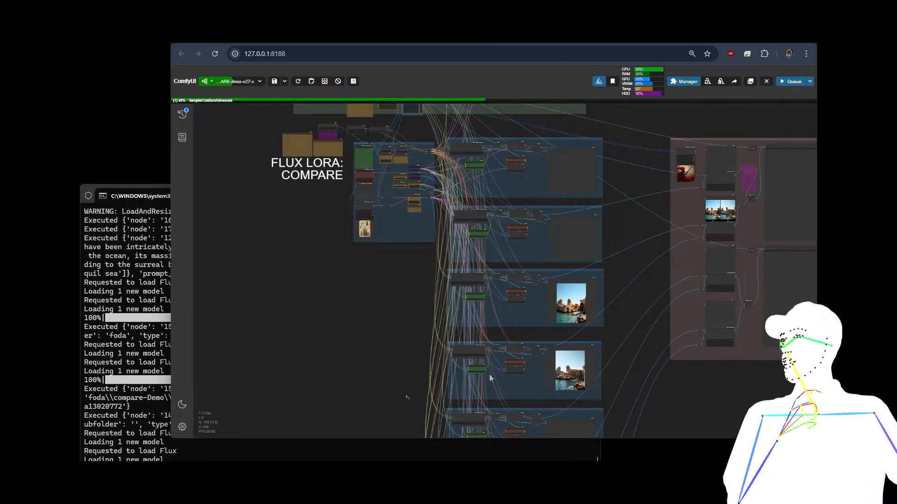
pyautogui.moveTo(360, 285); pyautogui.dragTo(386, 323)
pyautogui.scroll(18, 400, 293)
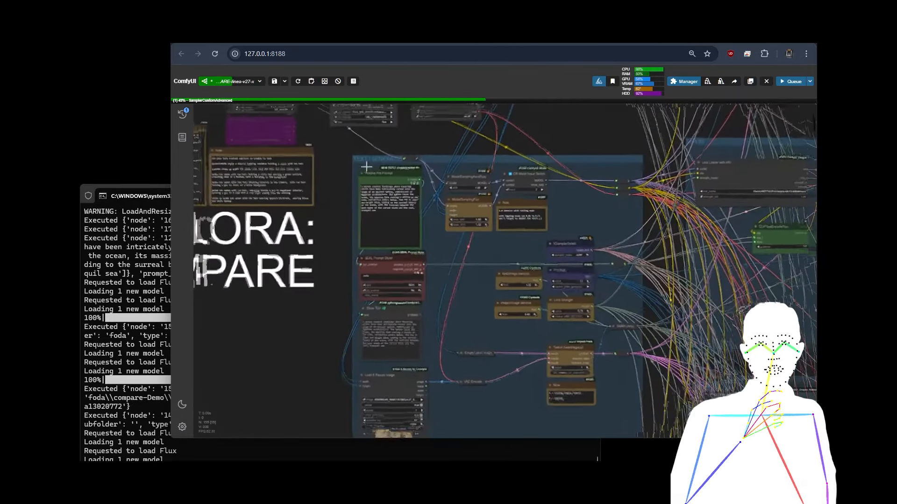
pyautogui.moveTo(323, 167); pyautogui.dragTo(417, 374)
pyautogui.scroll(7, 336, 221)
pyautogui.scroll(-12, 417, 374)
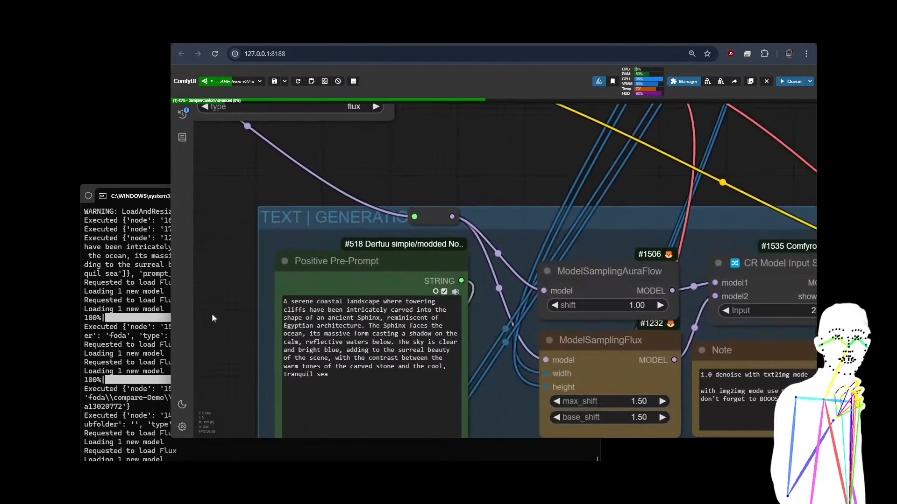
pyautogui.scroll(11, 600, 325)
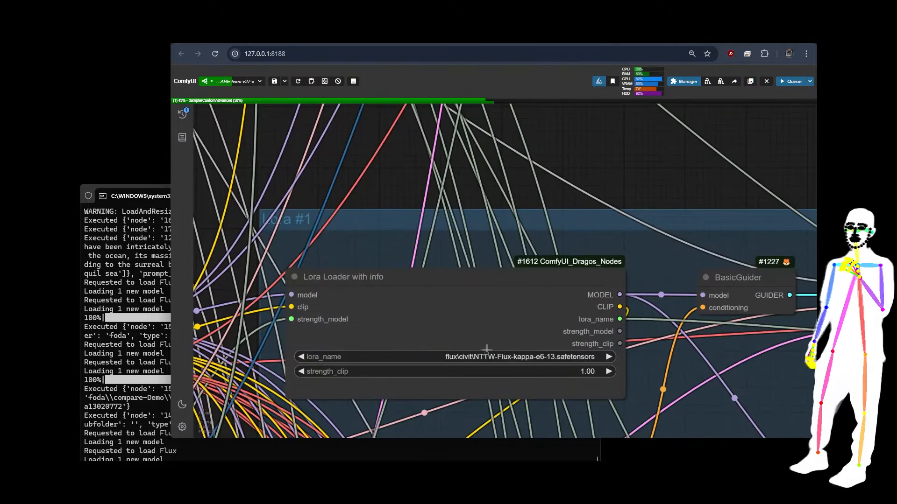
pyautogui.scroll(-10, 614, 236)
pyautogui.scroll(-3, 613, 236)
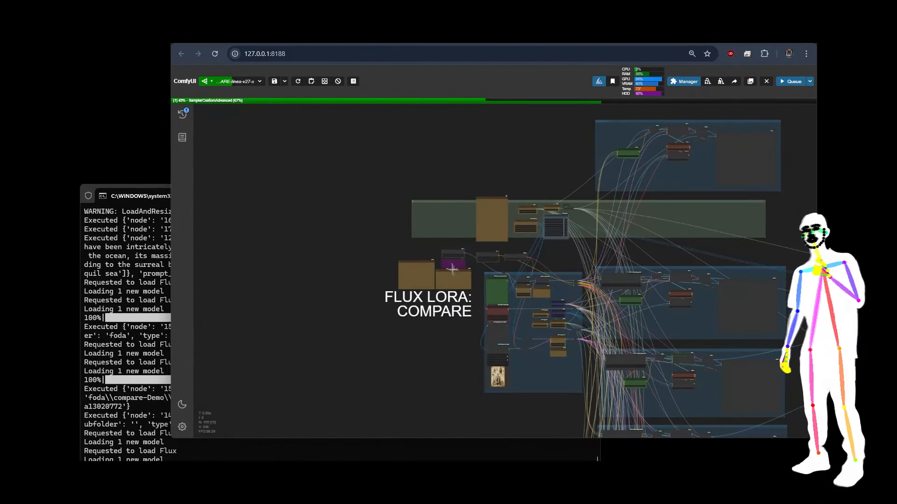
# - Copy the second "cloudempire style (3)" caption from the Note listing the training captions
pyautogui.scroll(8, 382, 252)
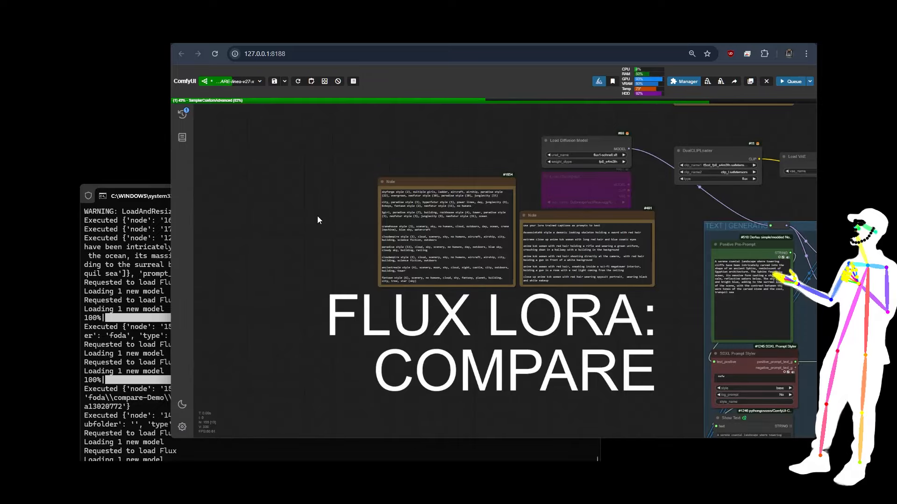
pyautogui.moveTo(319, 218); pyautogui.dragTo(259, 242)
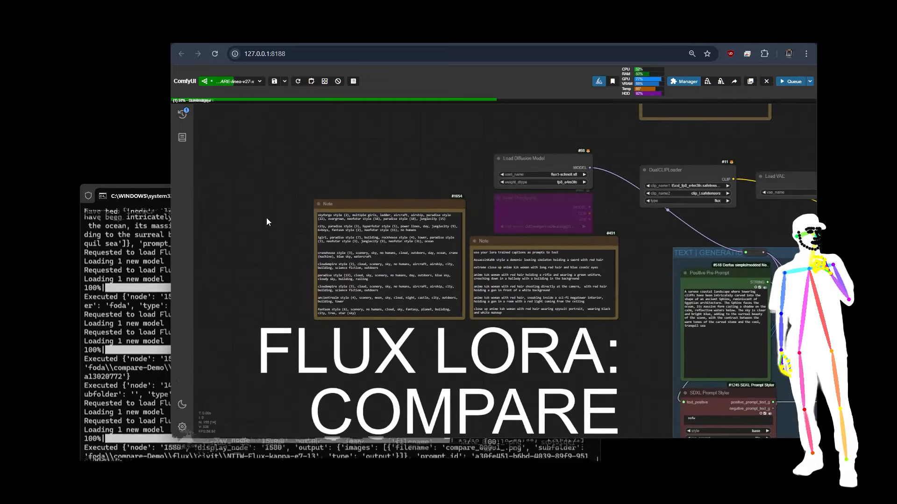
pyautogui.scroll(6, 267, 218)
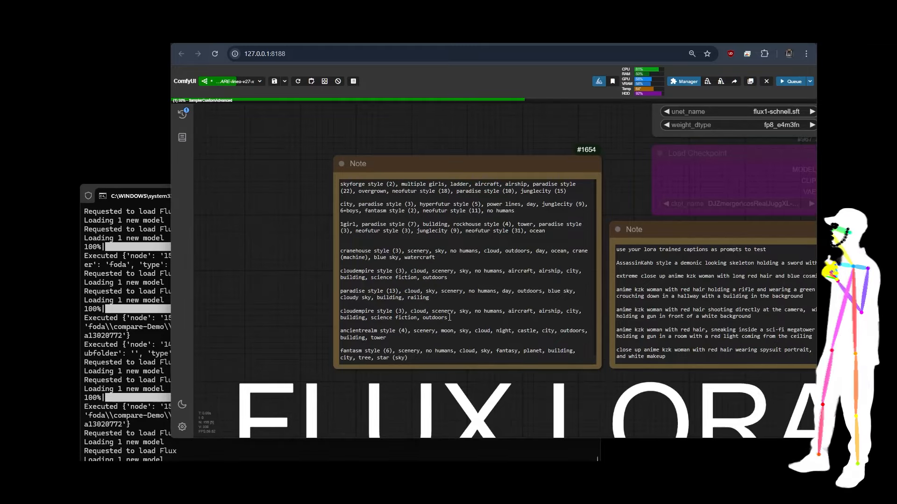
pyautogui.moveTo(449, 318); pyautogui.dragTo(345, 310)
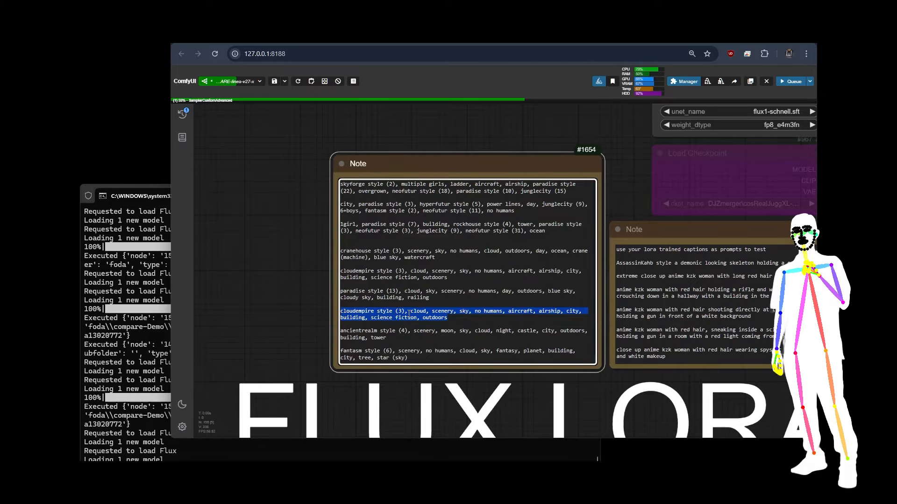
# - Replace the Positive Pre-Prompt with "cloudempire style (3), cloud, scenery, sky, no humans, aircraft, airship, city, building, science fiction, outdoors"
pyautogui.scroll(-13, 241, 209)
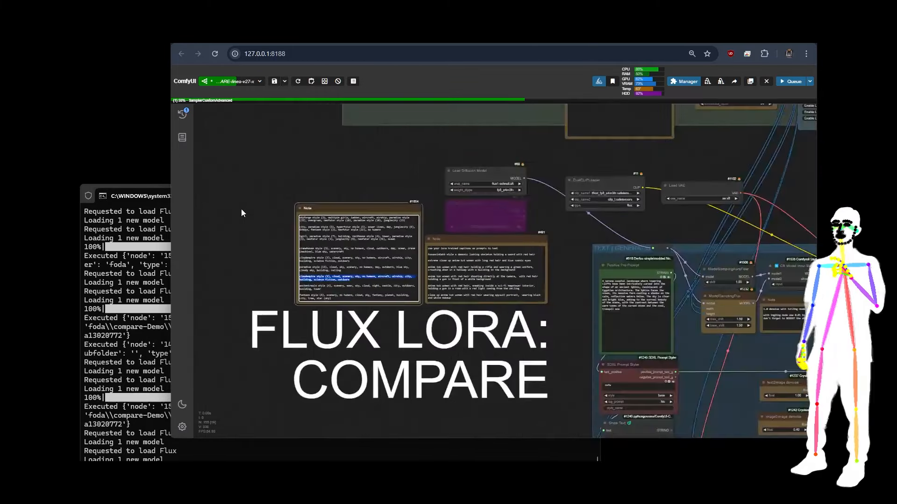
pyautogui.scroll(4, 546, 315)
pyautogui.click(445, 260)
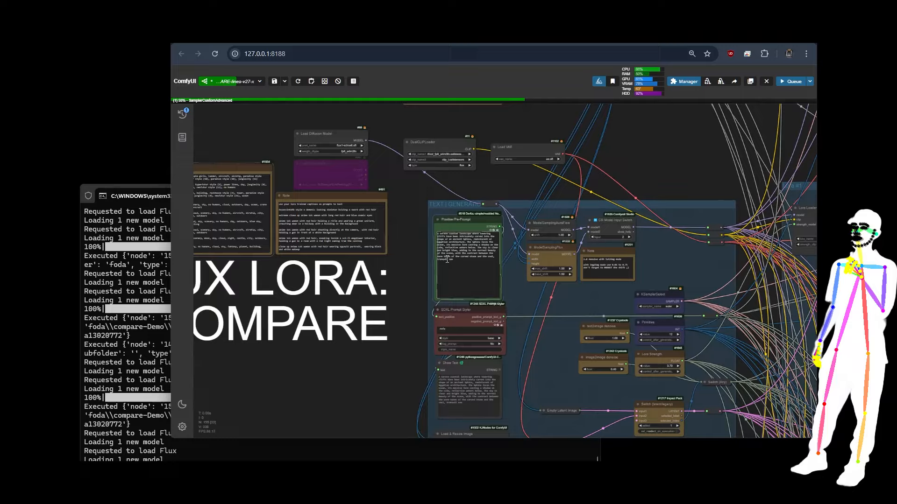
pyautogui.hotkey('ctrl', 'a')
pyautogui.write('cloudempire style (3), cloud, scenery, sky, no humans, aircraft, airship, city, building, science fiction, outdoors')
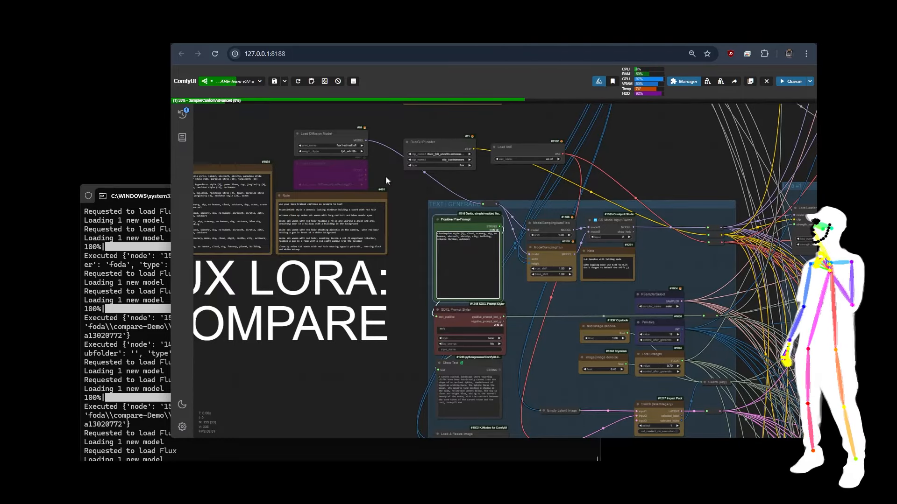
# - Examine the generated Sphinx image of the second Lora group up close for detail
pyautogui.scroll(-8, 392, 183)
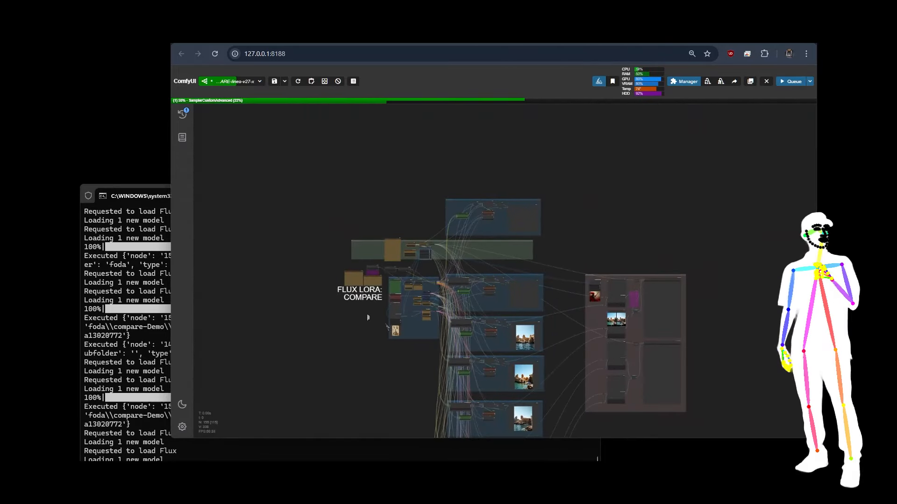
pyautogui.moveTo(575, 376); pyautogui.dragTo(594, 262)
pyautogui.scroll(8, 593, 262)
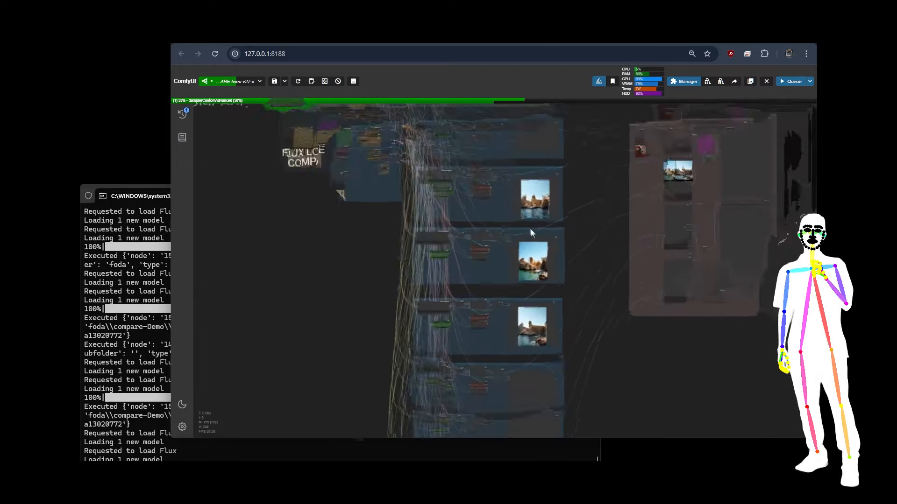
pyautogui.moveTo(582, 227); pyautogui.dragTo(453, 315)
pyautogui.scroll(7, 469, 280)
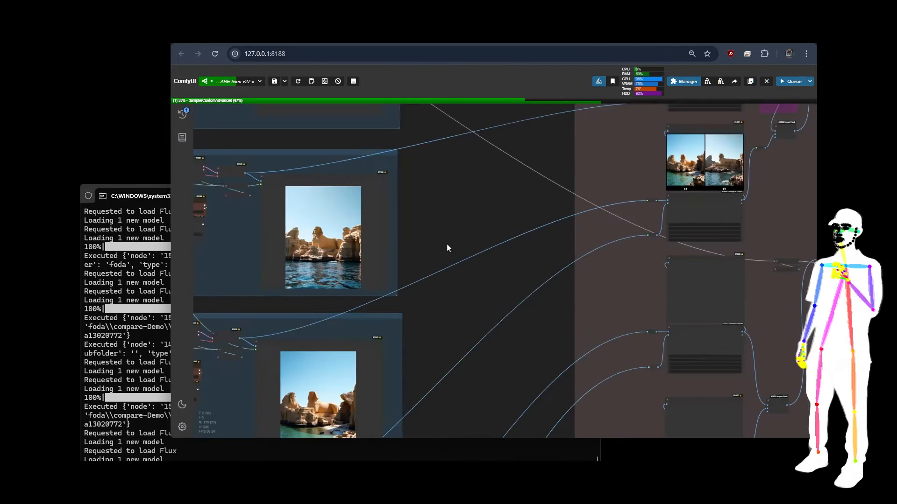
pyautogui.scroll(2, 282, 218)
pyautogui.scroll(10, 263, 214)
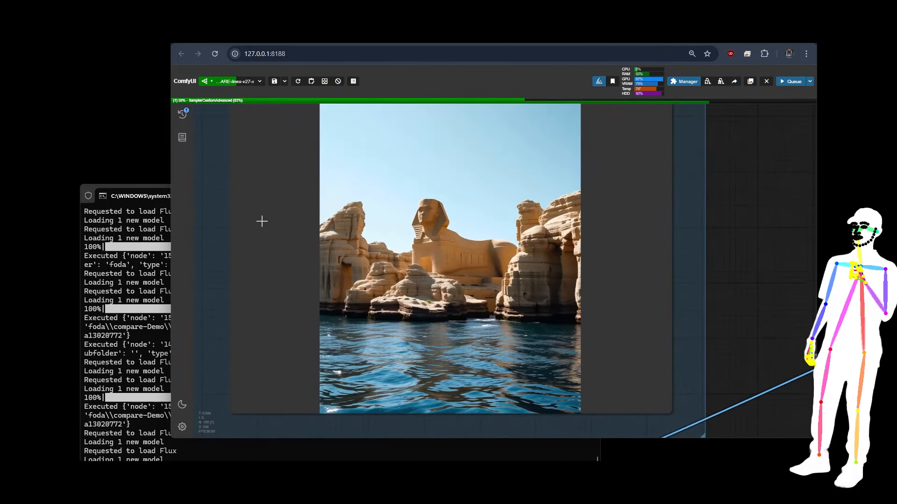
pyautogui.scroll(6, 411, 231)
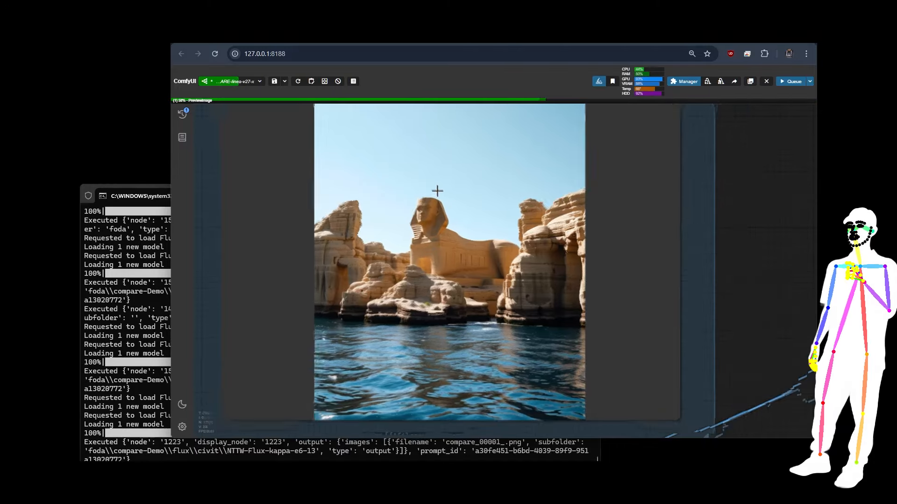
pyautogui.scroll(5, 395, 242)
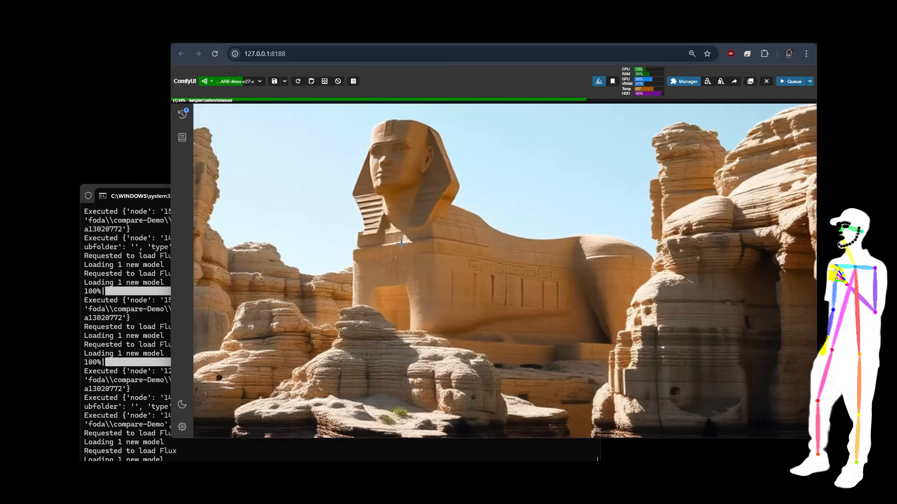
pyautogui.scroll(-8, 484, 206)
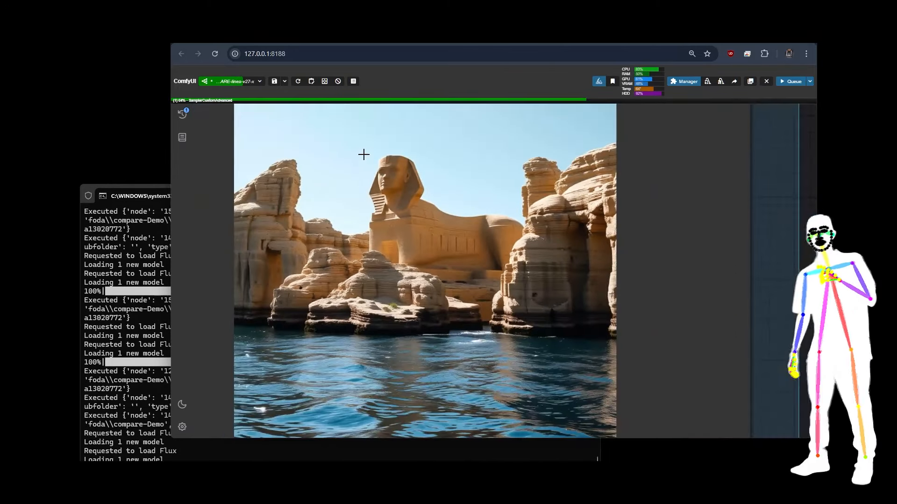
# - Examine the generated Sphinx image of the third Lora group up close for detail
pyautogui.moveTo(648, 370); pyautogui.dragTo(677, 66)
pyautogui.moveTo(676, 288); pyautogui.dragTo(718, 254)
pyautogui.scroll(7, 447, 235)
pyautogui.scroll(3, 448, 229)
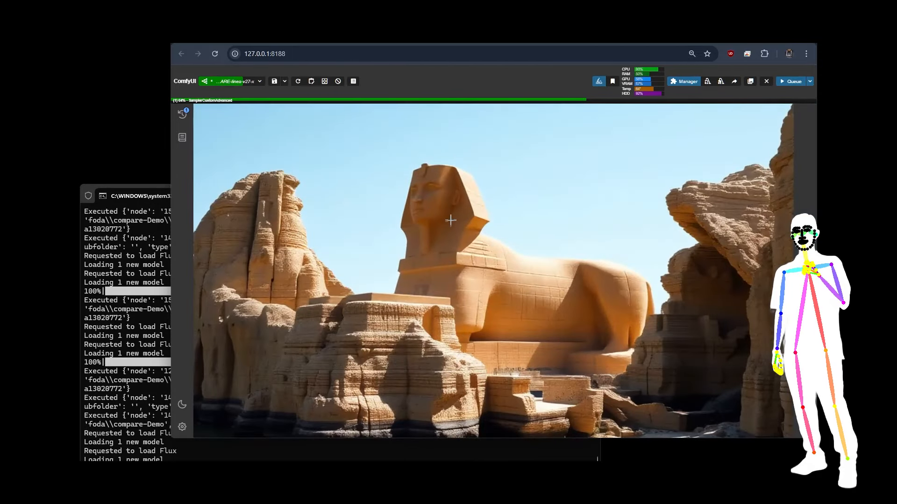
pyautogui.scroll(-2, 434, 178)
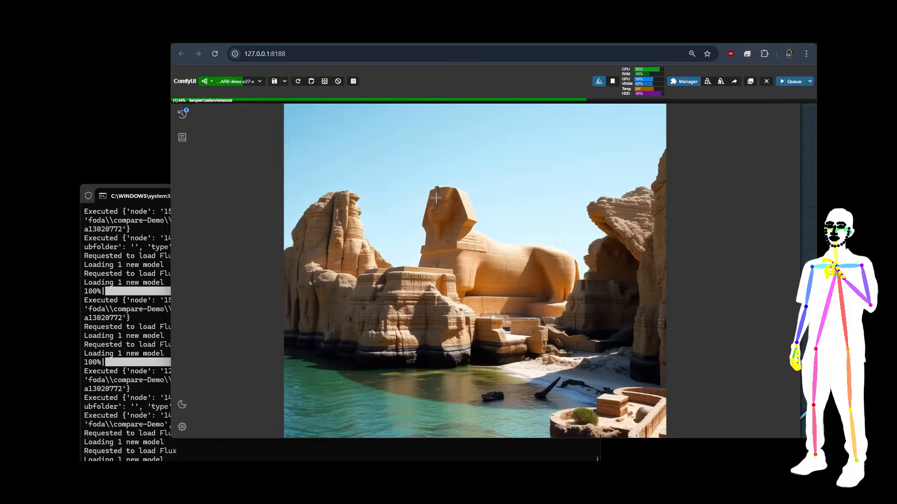
pyautogui.scroll(-5, 436, 199)
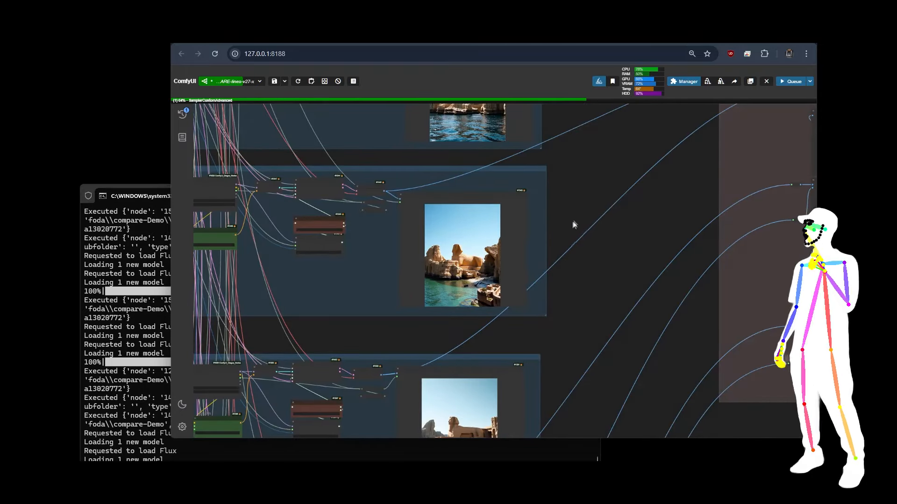
# - Check the image output of the separate generation group above the green group for a result
pyautogui.scroll(4, 590, 279)
pyautogui.scroll(15, 587, 369)
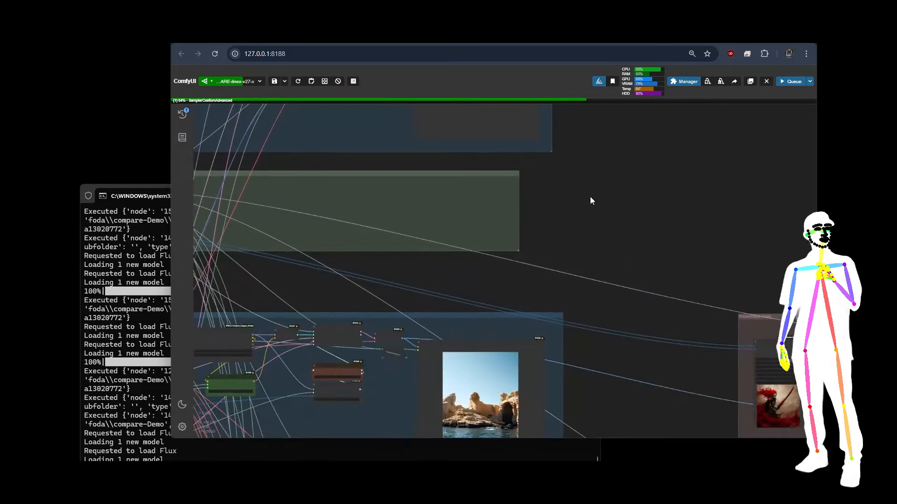
pyautogui.moveTo(616, 265); pyautogui.dragTo(810, 272)
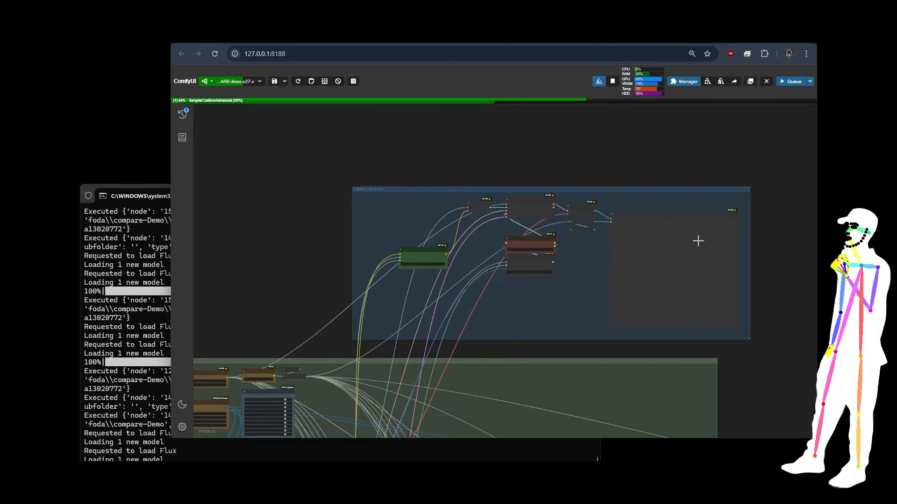
# - Compare the Sphinx images labelled E6 and E7 up close in the comparison grid
pyautogui.scroll(-5, 235, 140)
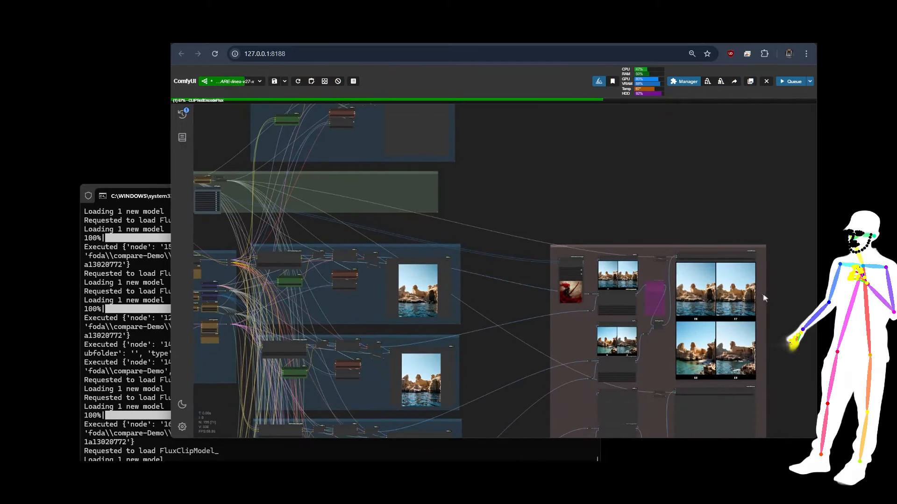
pyautogui.scroll(7, 770, 327)
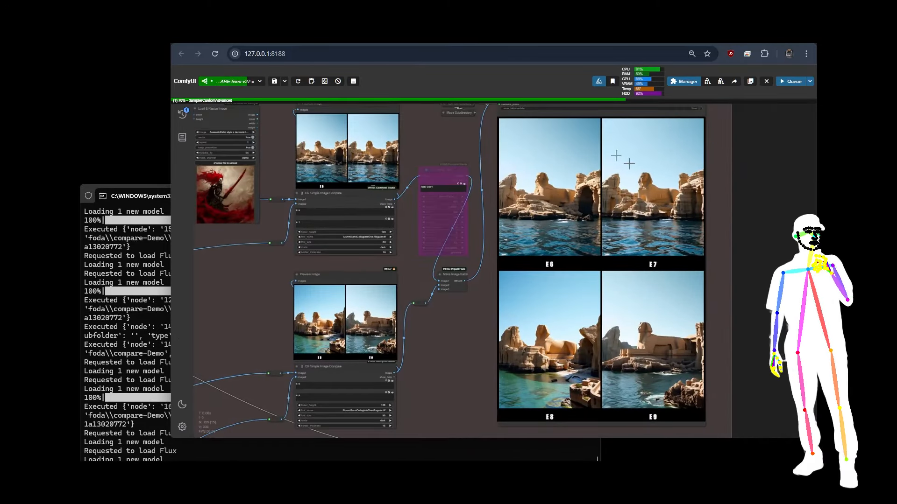
pyautogui.scroll(5, 623, 160)
pyautogui.scroll(5, 610, 137)
pyautogui.scroll(-4, 609, 152)
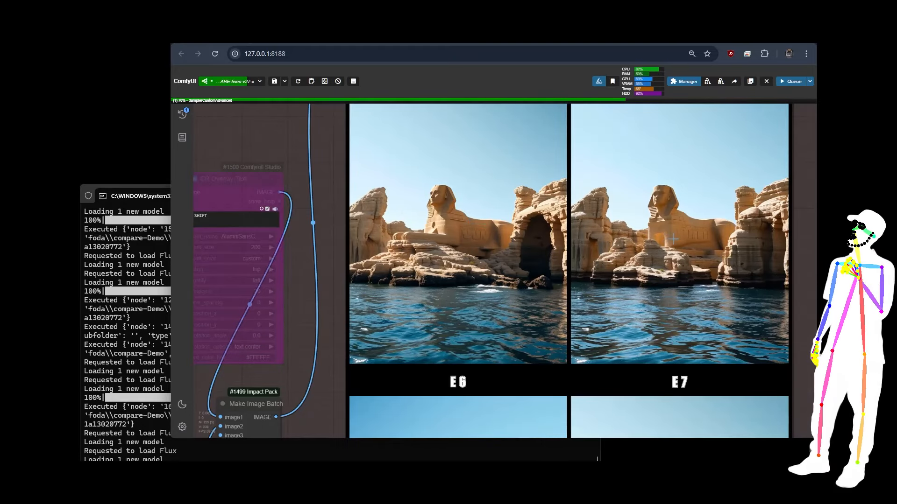
pyautogui.scroll(1, 676, 156)
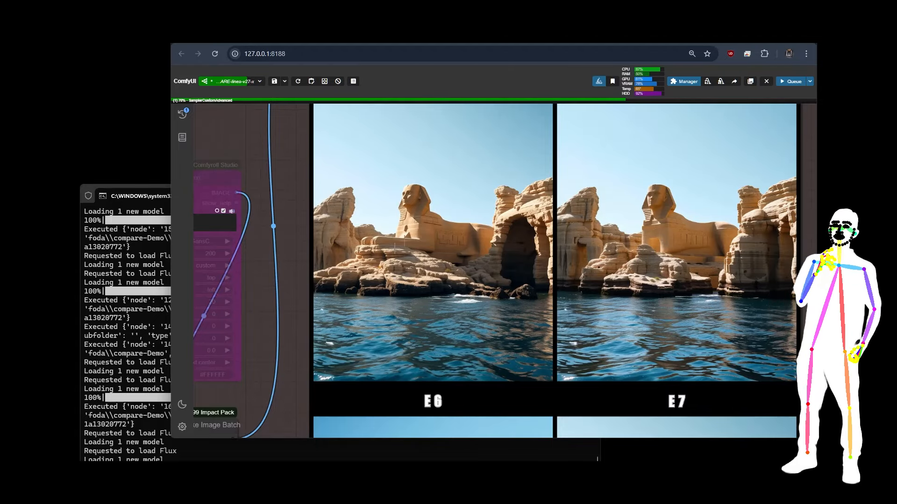
# - Compare the Sphinx images labelled E8 and E9 up close in the comparison grid
pyautogui.scroll(-5, 582, 252)
pyautogui.moveTo(769, 372); pyautogui.dragTo(759, 200)
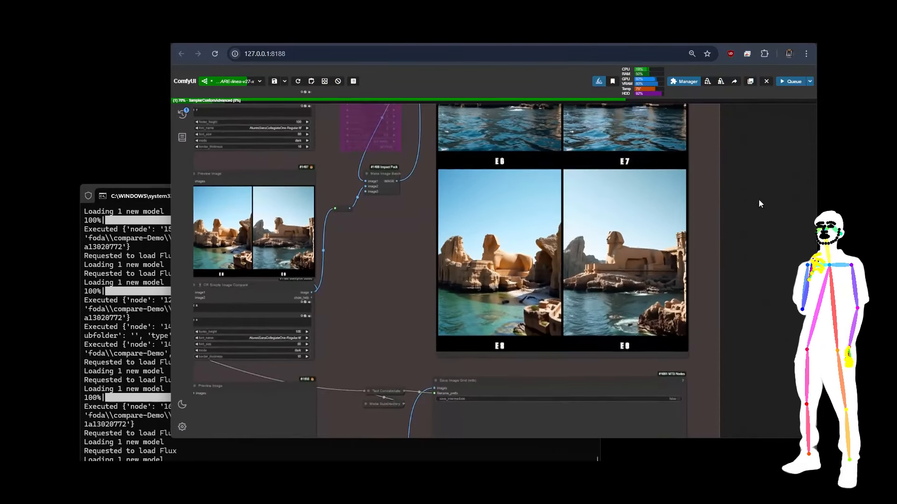
pyautogui.scroll(4, 541, 214)
pyautogui.scroll(2, 540, 213)
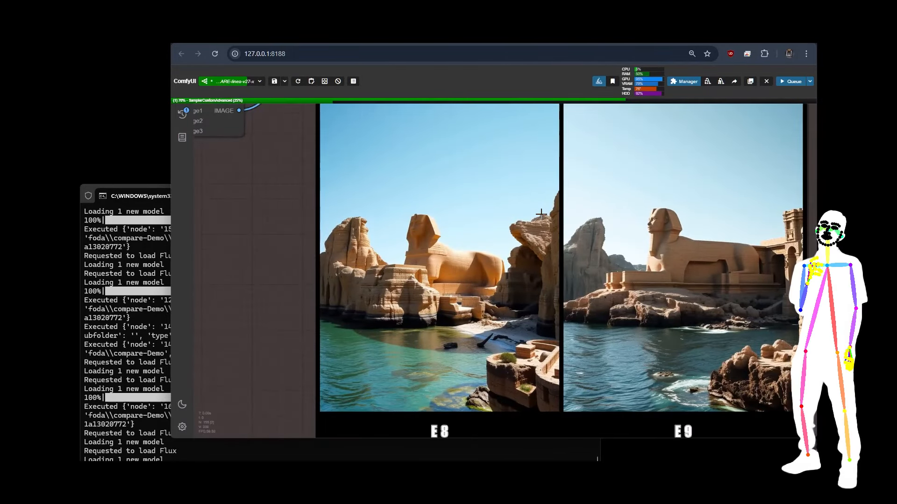
pyautogui.scroll(-1, 468, 275)
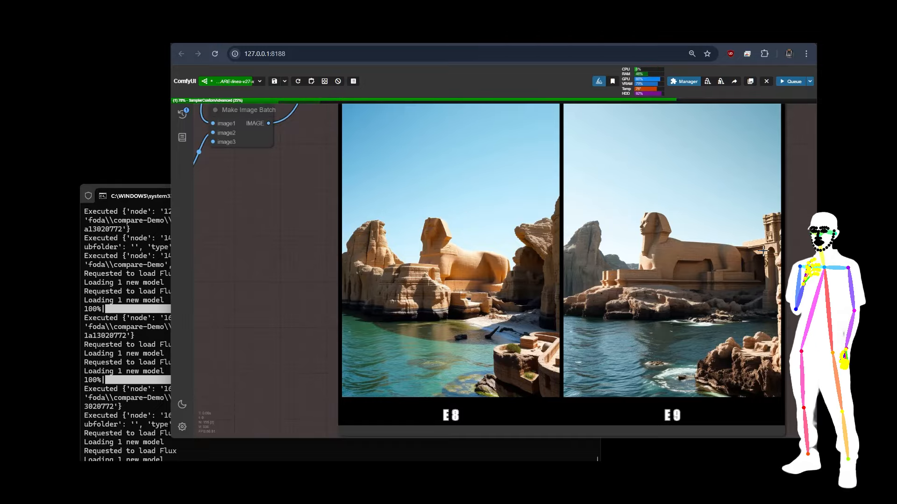
pyautogui.scroll(-10, 509, 242)
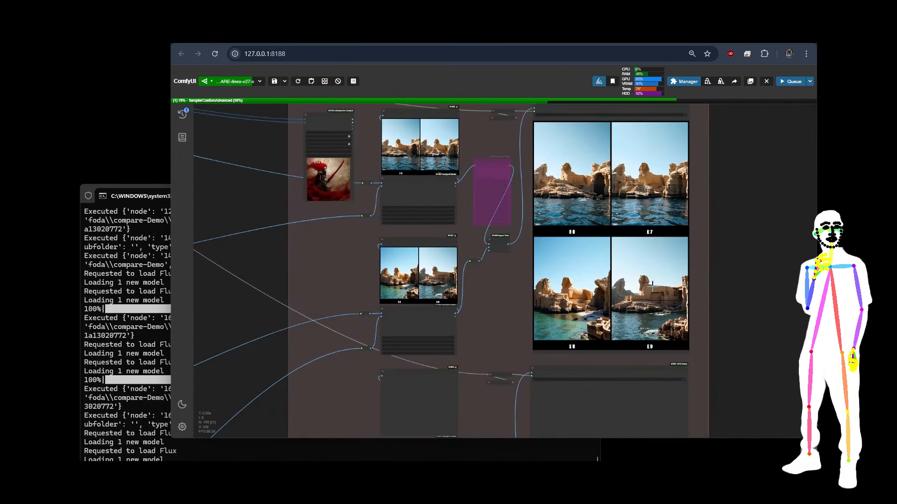
# - Survey the whole FLUX LORA: COMPARE workflow, including the stacked Lora groups and the comparison group
pyautogui.scroll(-5, 711, 273)
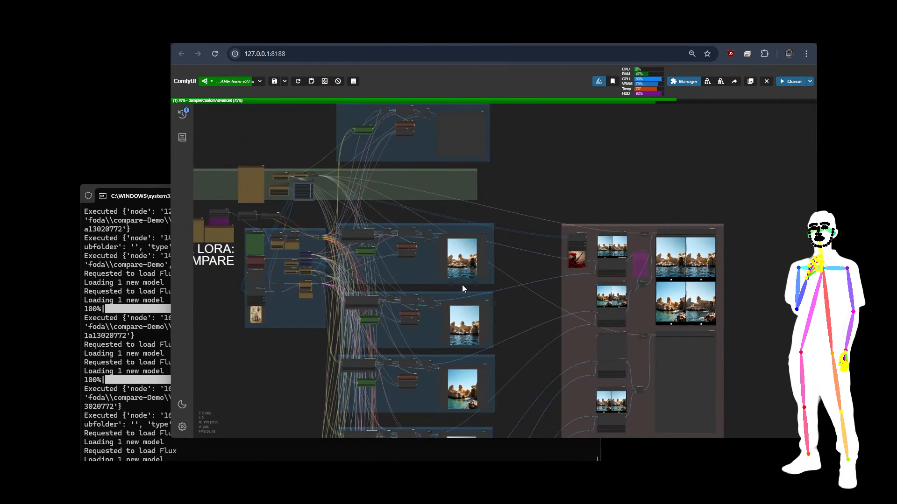
pyautogui.scroll(-2, 514, 264)
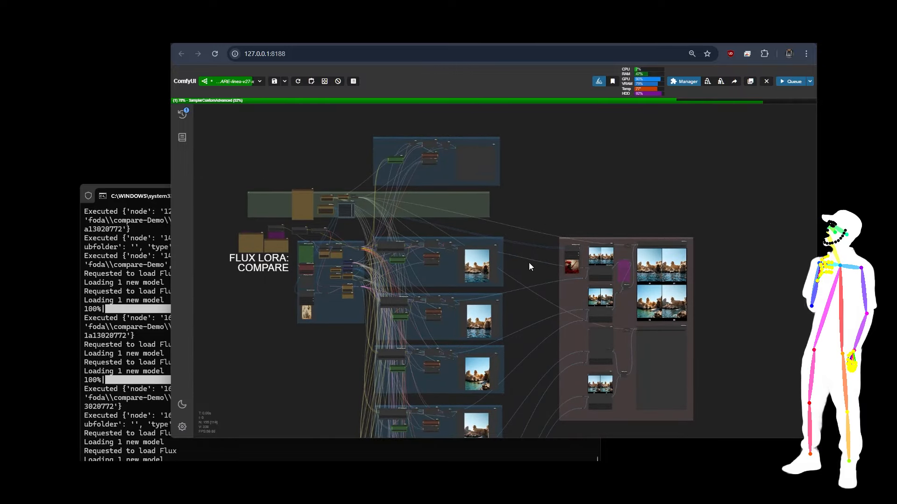
pyautogui.moveTo(539, 290); pyautogui.dragTo(563, 240)
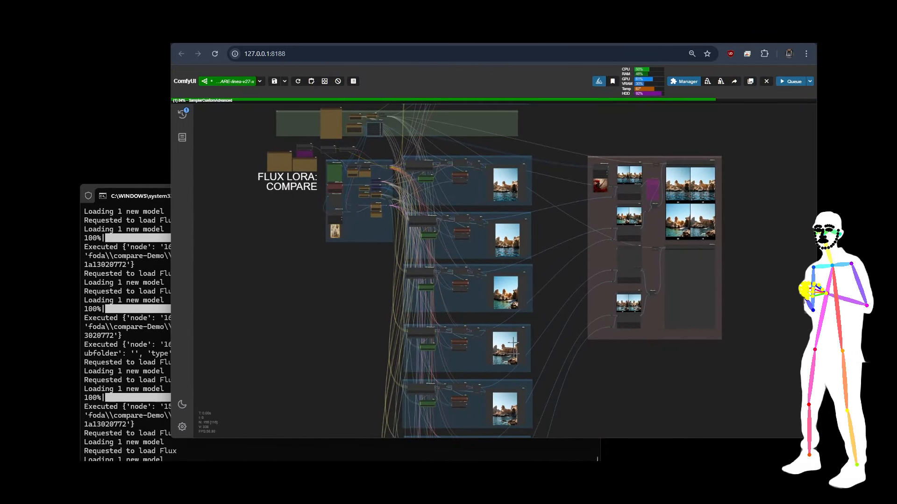
pyautogui.moveTo(326, 302); pyautogui.dragTo(376, 391)
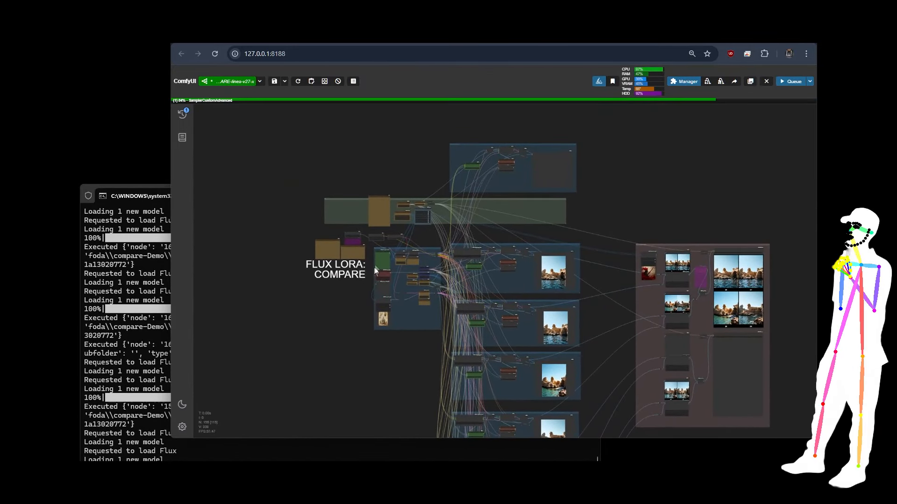
# - Review the Positive Pre-Prompt and read the Sphinx landscape prompt in the Show Text node of the TEXT | GENERATION group
pyautogui.scroll(7, 372, 243)
pyautogui.scroll(8, 342, 208)
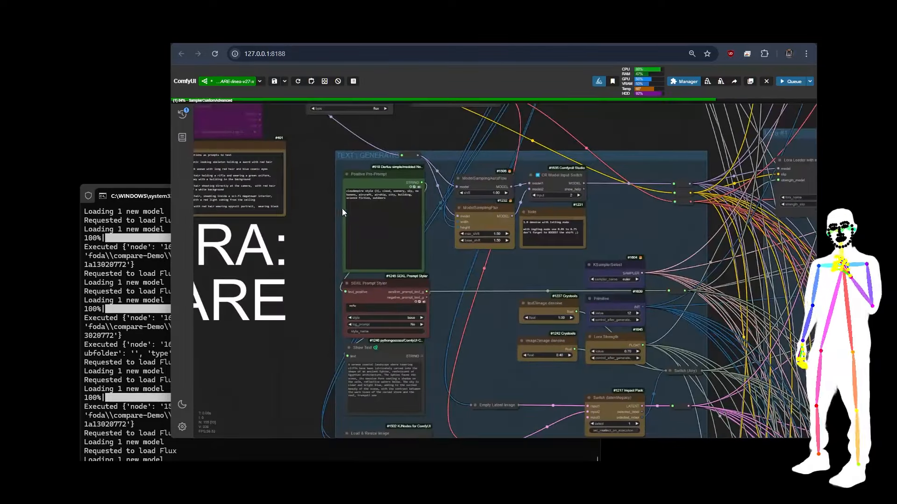
pyautogui.scroll(-10, 322, 179)
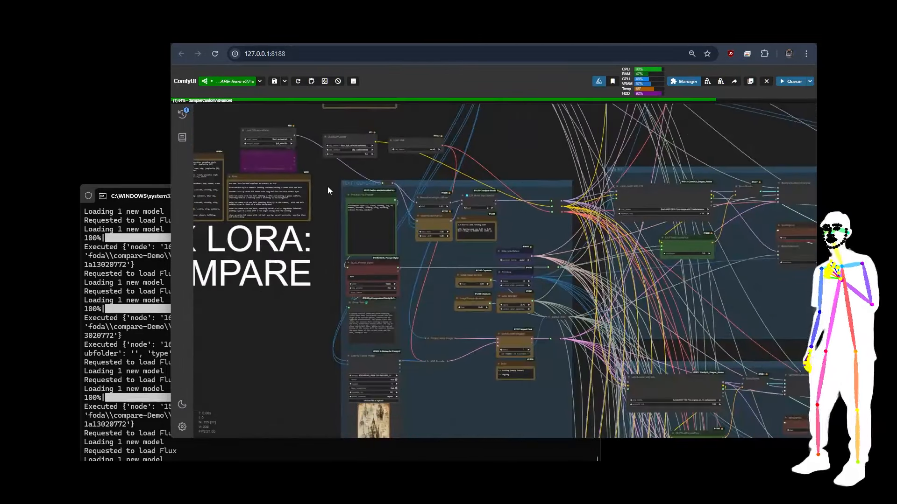
pyautogui.scroll(-3, 328, 189)
pyautogui.scroll(5, 654, 234)
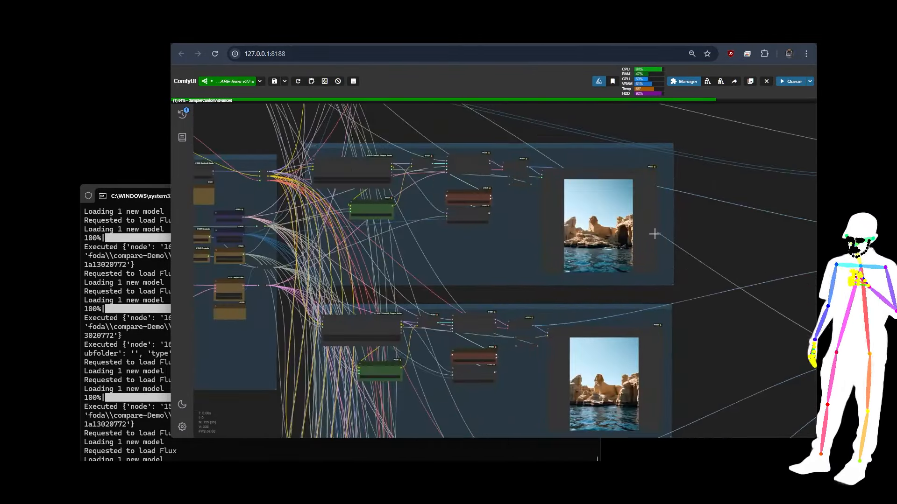
pyautogui.moveTo(752, 317); pyautogui.dragTo(873, 278)
pyautogui.moveTo(663, 322); pyautogui.dragTo(789, 278)
pyautogui.scroll(5, 378, 200)
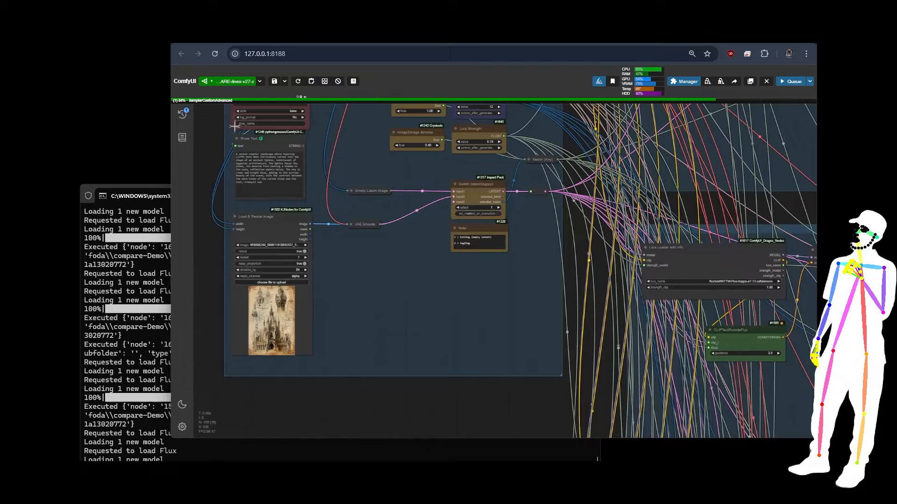
pyautogui.scroll(10, 206, 136)
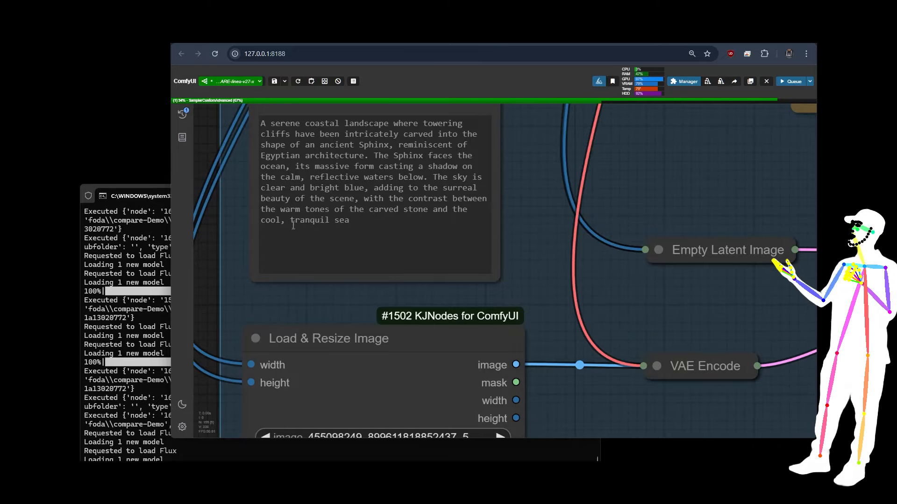
pyautogui.scroll(-10, 237, 207)
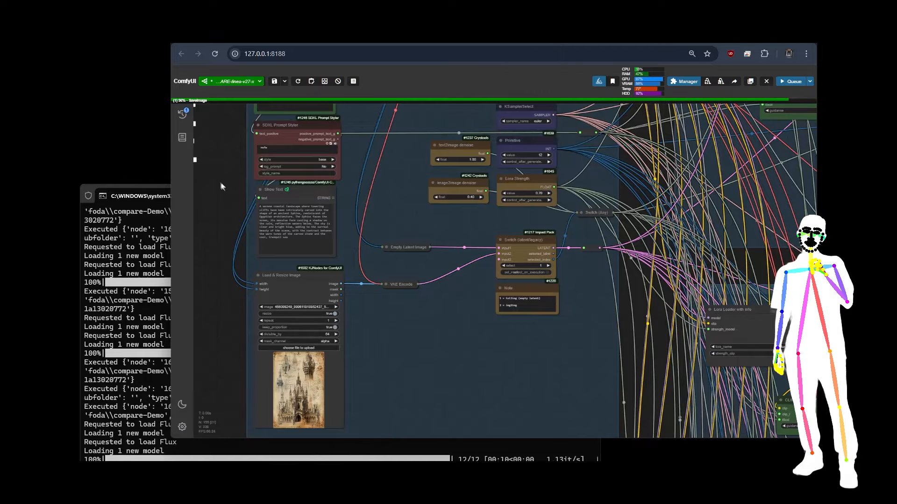
# - Examine the first Lora group's Sphinx image up close, including the carved stone and rocks
pyautogui.scroll(-6, 217, 179)
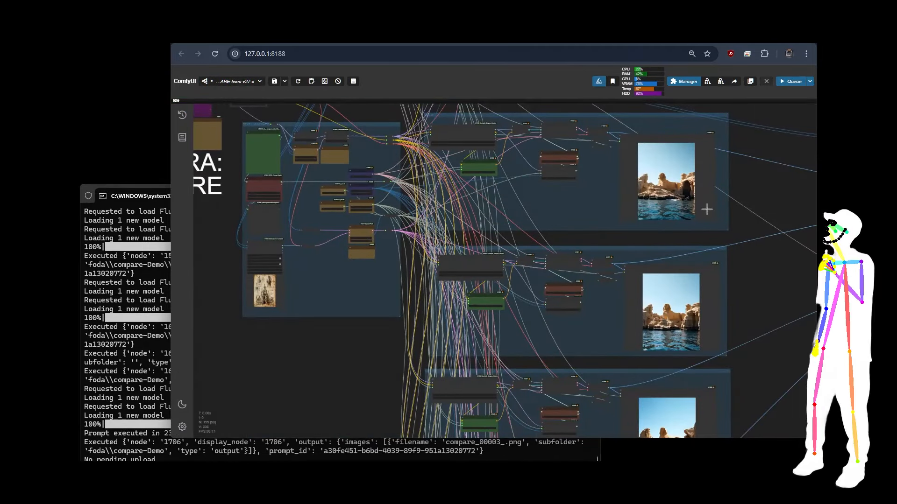
pyautogui.scroll(3, 738, 162)
pyautogui.scroll(5, 649, 220)
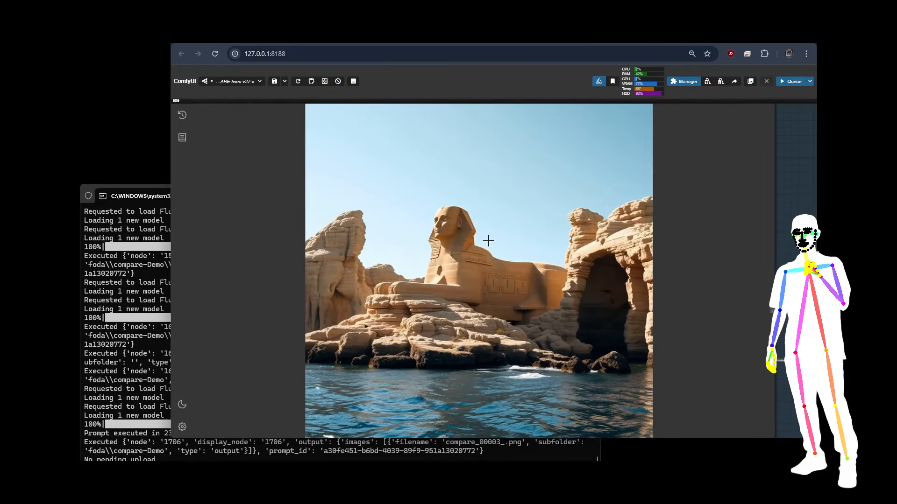
pyautogui.scroll(4, 488, 240)
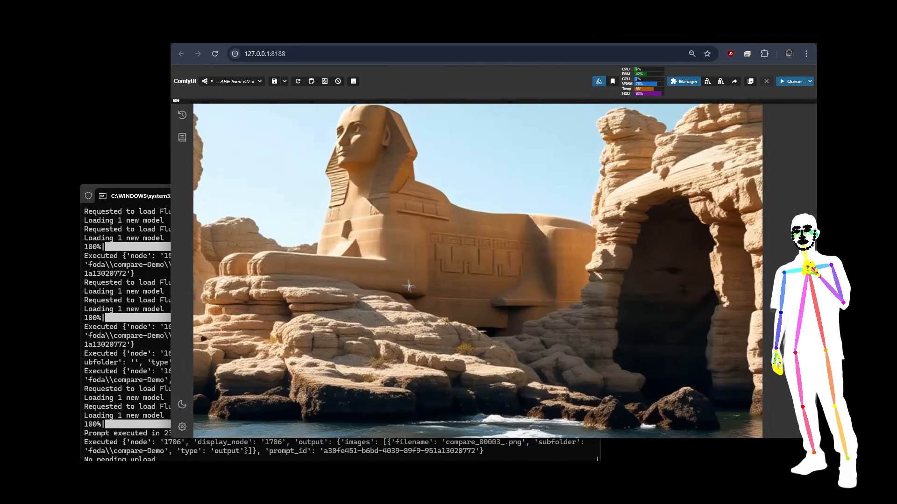
# - Examine the Sphinx image of the separate generation group above the Lora groups, focusing on its head, body and shadows
pyautogui.scroll(-5, 408, 285)
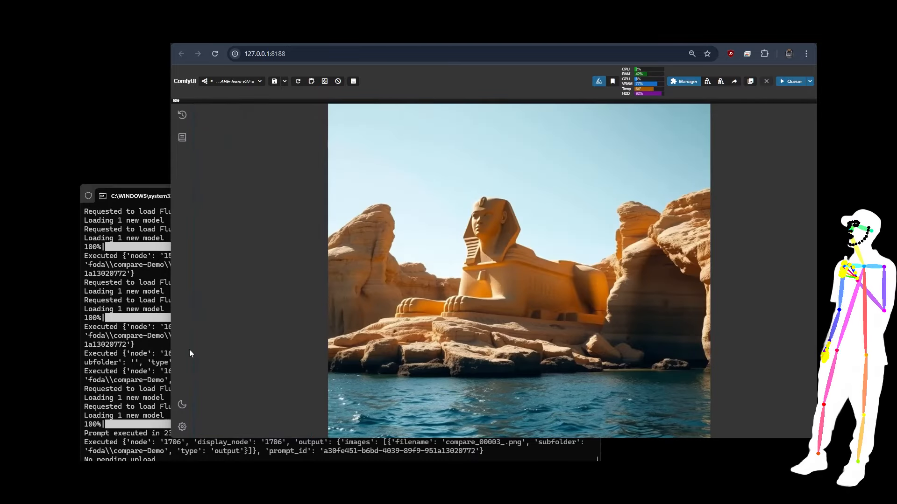
pyautogui.scroll(4, 604, 190)
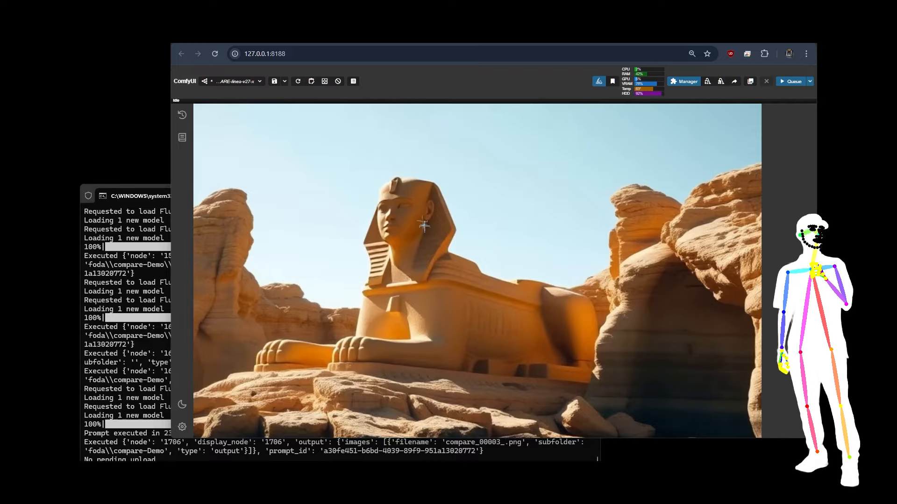
pyautogui.scroll(-5, 424, 225)
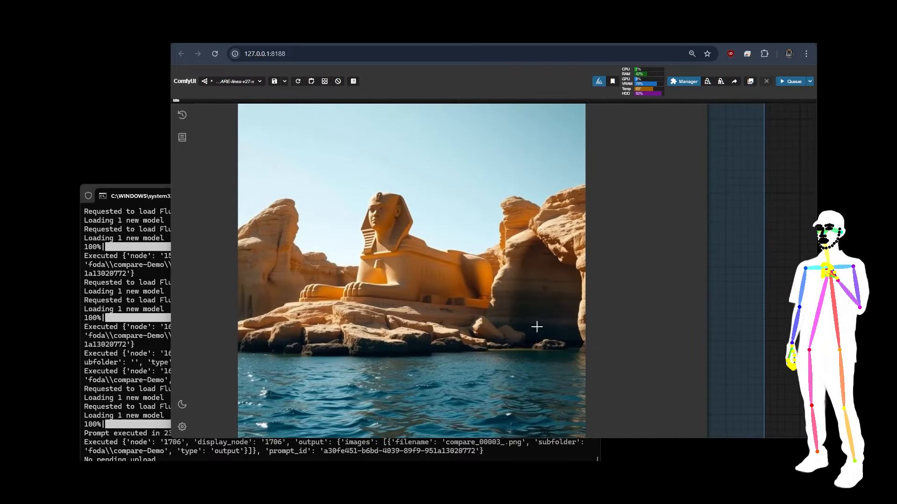
pyautogui.scroll(3, 348, 235)
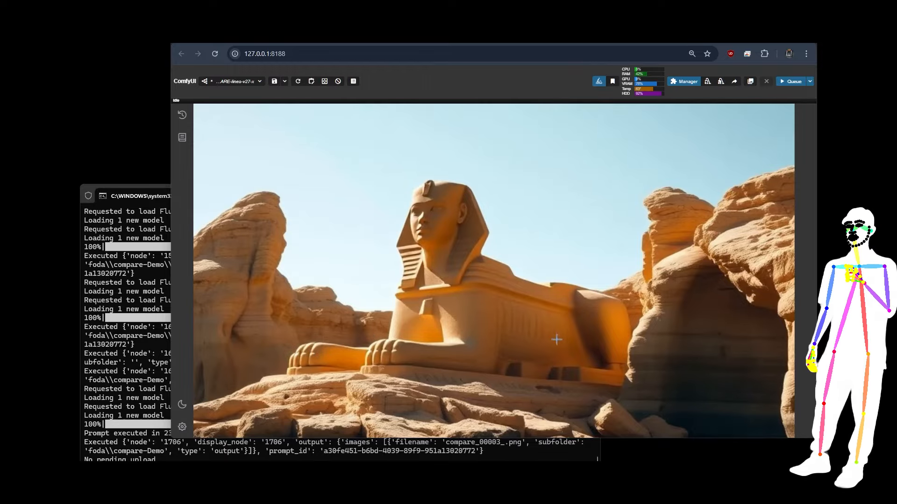
pyautogui.scroll(3, 557, 340)
pyautogui.scroll(-3, 488, 307)
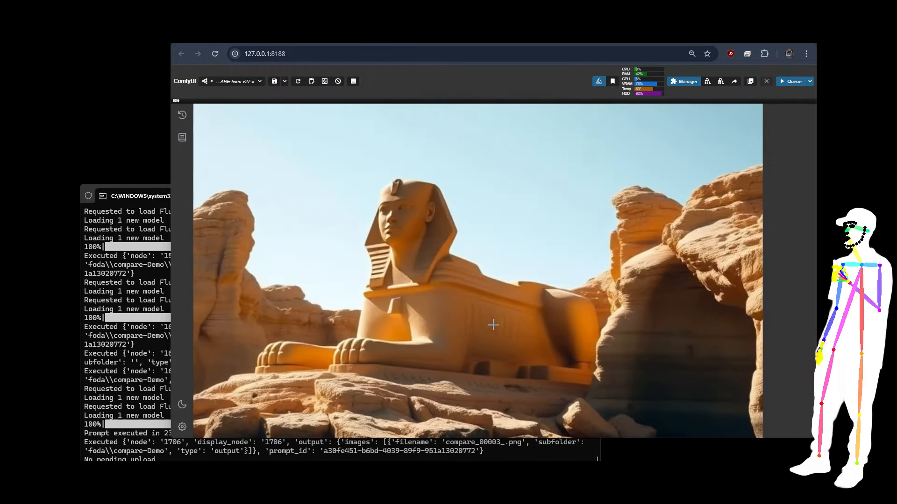
pyautogui.scroll(2, 384, 178)
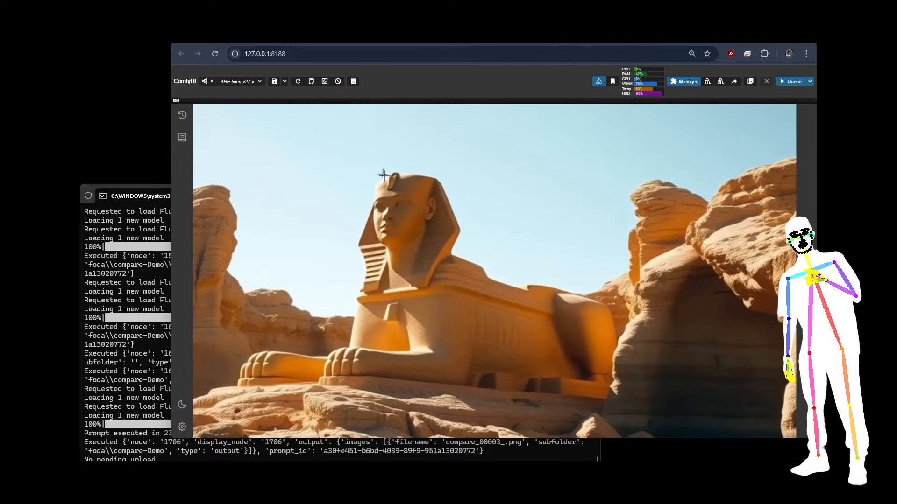
pyautogui.scroll(-4, 400, 221)
pyautogui.scroll(-13, 400, 220)
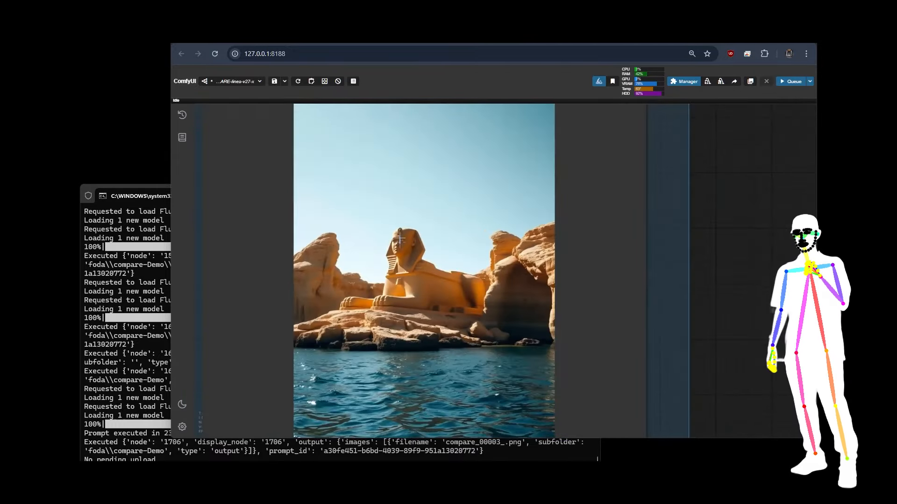
# - Return to the first Lora group's Sphinx image and compare it with the image of the group above
pyautogui.moveTo(600, 365); pyautogui.dragTo(716, 153)
pyautogui.moveTo(690, 337); pyautogui.dragTo(698, 244)
pyautogui.moveTo(680, 291); pyautogui.dragTo(728, 264)
pyautogui.scroll(2, 628, 255)
pyautogui.scroll(10, 621, 253)
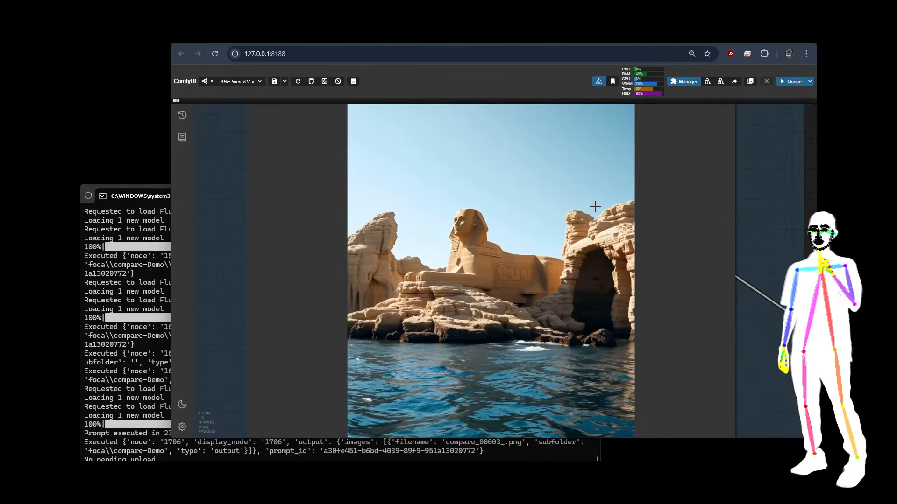
pyautogui.scroll(-3, 761, 278)
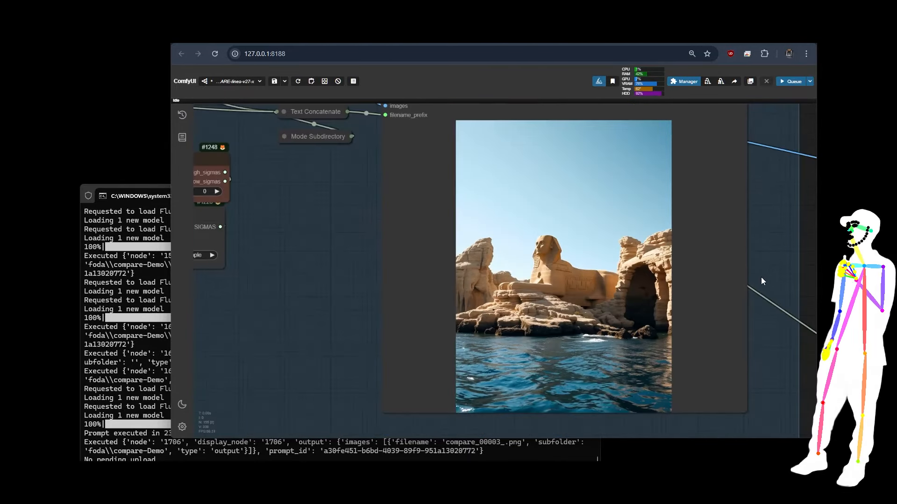
# - Go through the Sphinx images of the successive Lora groups and examine the epoch 10 image with the arched ruins up close
pyautogui.moveTo(784, 336); pyautogui.dragTo(601, 34)
pyautogui.moveTo(704, 440)
pyautogui.mouseDown()
pyautogui.moveTo(702, 288)
pyautogui.moveTo(692, 442)
pyautogui.mouseUp()
pyautogui.moveTo(689, 371); pyautogui.dragTo(688, 142)
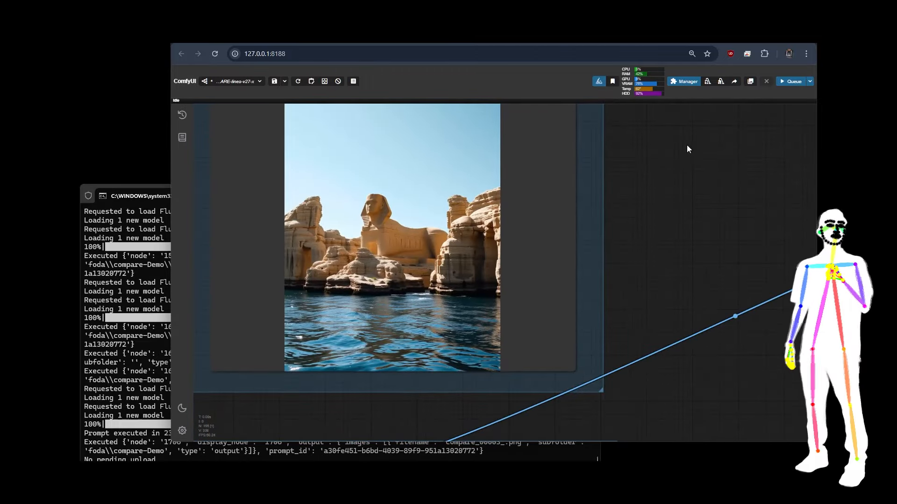
pyautogui.moveTo(683, 367); pyautogui.dragTo(669, 4)
pyautogui.moveTo(637, 344); pyautogui.dragTo(644, 266)
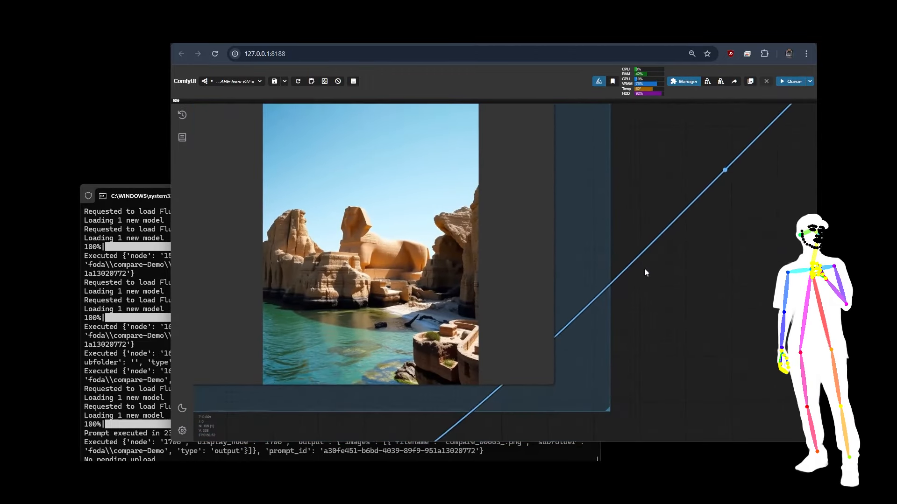
pyautogui.moveTo(663, 361); pyautogui.dragTo(685, 208)
pyautogui.moveTo(684, 308); pyautogui.dragTo(701, 195)
pyautogui.moveTo(700, 334); pyautogui.dragTo(729, 47)
pyautogui.moveTo(735, 403); pyautogui.dragTo(746, 212)
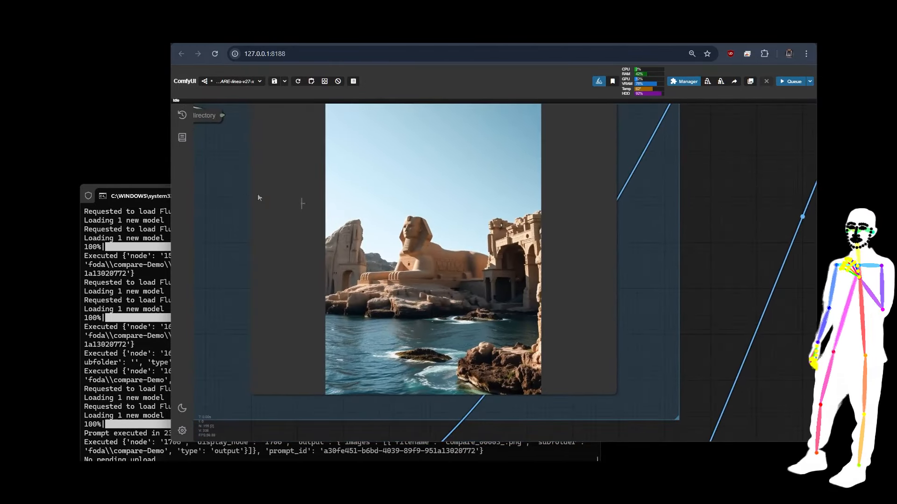
pyautogui.scroll(5, 411, 208)
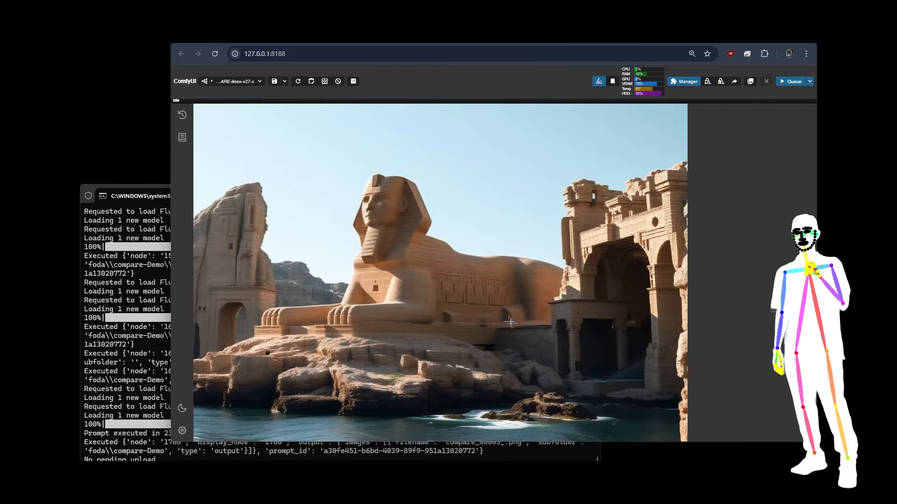
pyautogui.scroll(-6, 590, 362)
# - Examine the epoch 11 Lora group's Sphinx image up close, including the statue's face, smooth body and the cave beside it
pyautogui.moveTo(764, 385); pyautogui.dragTo(744, 89)
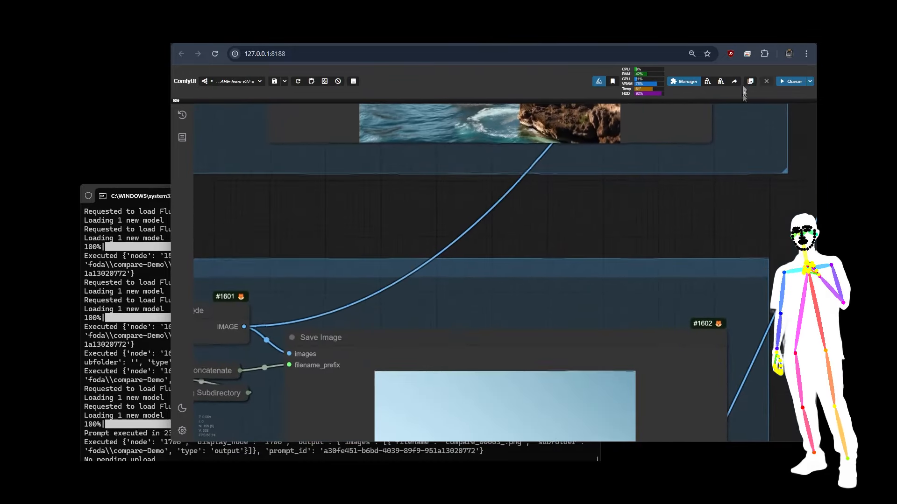
pyautogui.moveTo(795, 393); pyautogui.dragTo(768, 116)
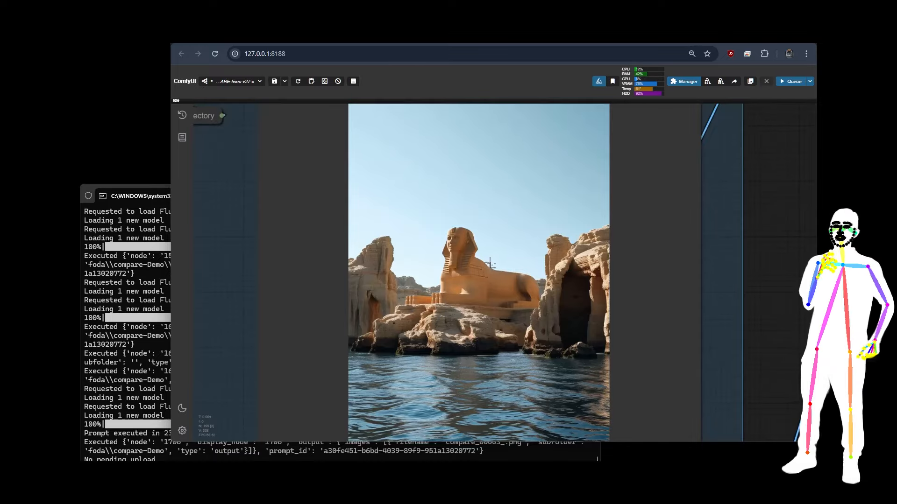
pyautogui.scroll(4, 490, 264)
pyautogui.scroll(4, 463, 268)
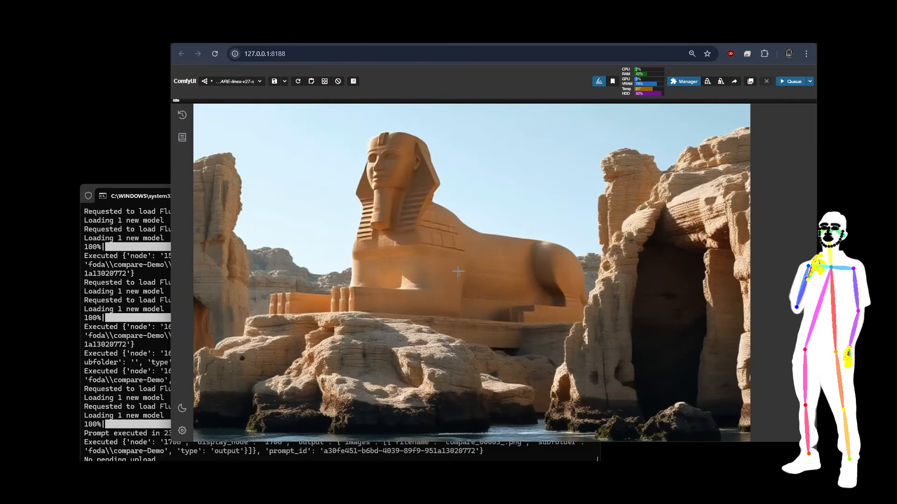
pyautogui.scroll(-1, 458, 272)
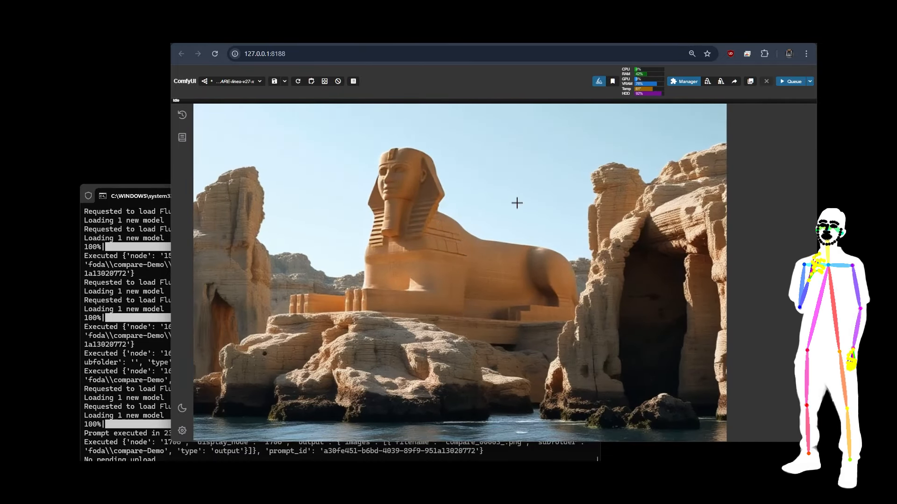
pyautogui.scroll(-1, 542, 241)
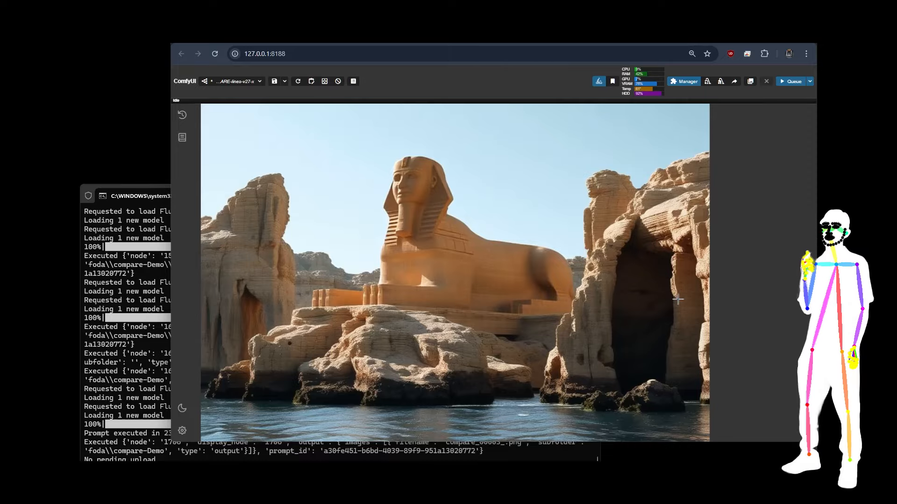
pyautogui.scroll(2, 479, 204)
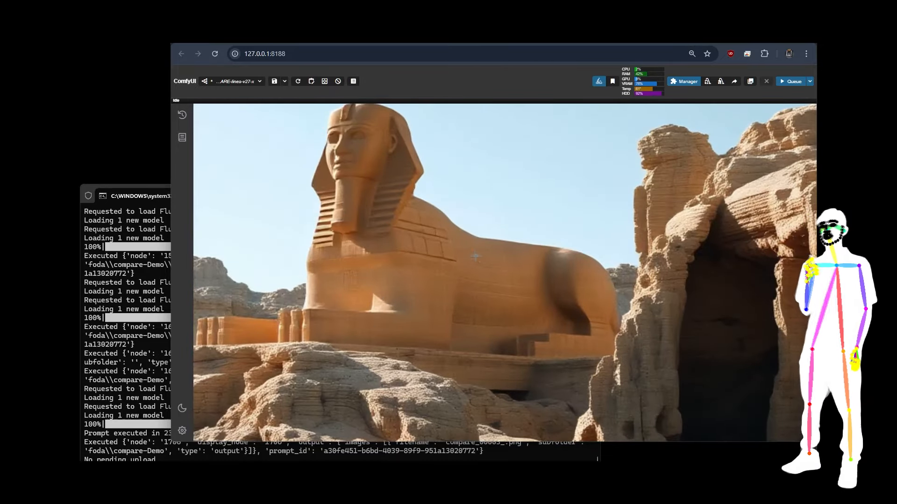
pyautogui.scroll(-6, 460, 313)
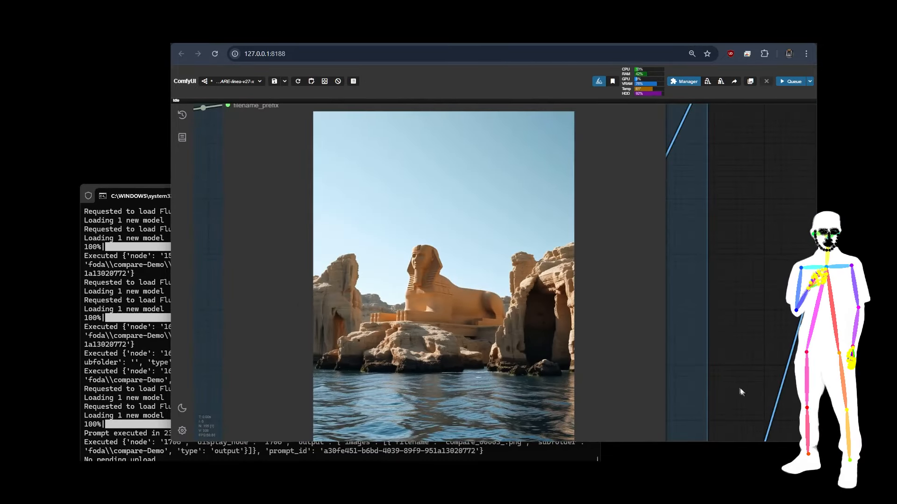
# - Examine the Sphinx image of the Lora group below epoch 11, focusing on the head, carved body panels and surrounding cliffs
pyautogui.moveTo(739, 388); pyautogui.dragTo(759, 90)
pyautogui.moveTo(754, 310); pyautogui.dragTo(763, 35)
pyautogui.moveTo(771, 259); pyautogui.dragTo(782, 237)
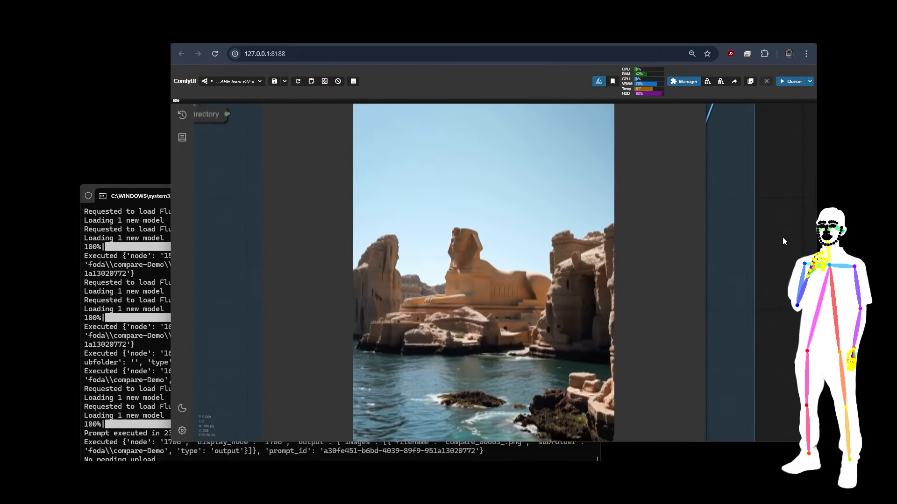
pyautogui.scroll(10, 435, 266)
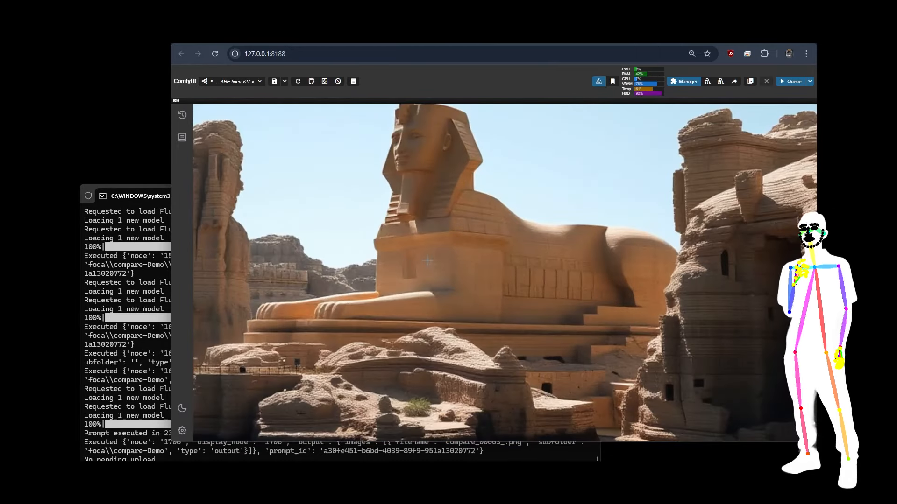
pyautogui.scroll(-1, 428, 260)
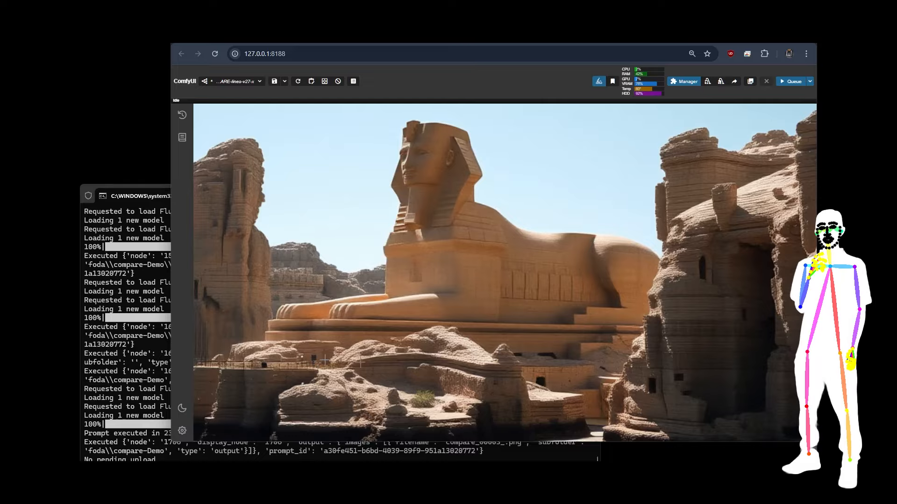
pyautogui.scroll(-6, 477, 363)
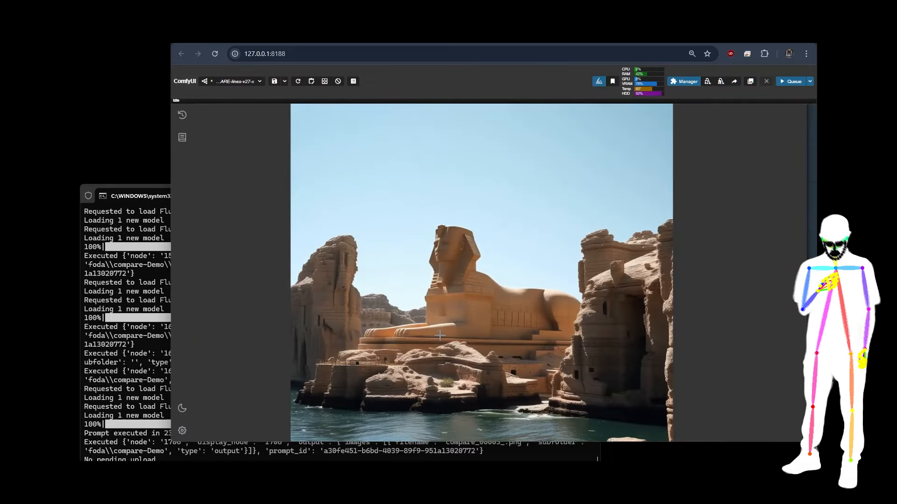
pyautogui.scroll(-6, 794, 226)
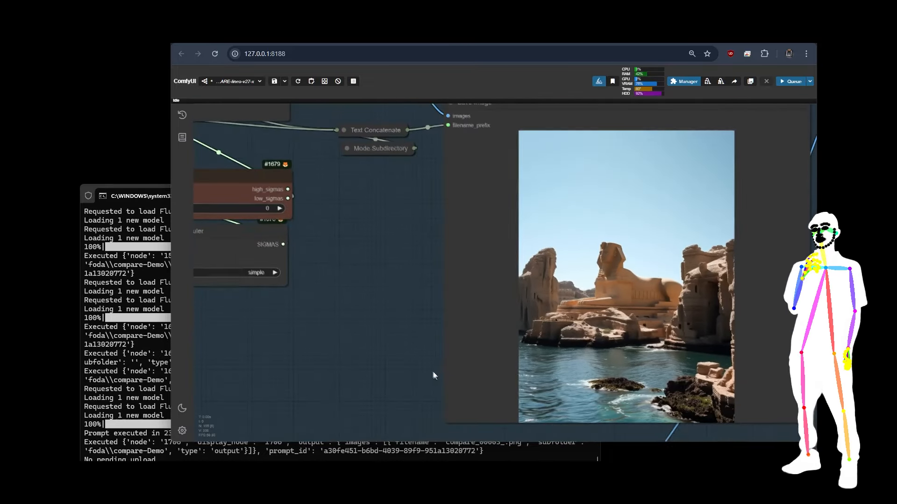
# - Examine the last Lora group's Sphinx image up close, including the towers, arch and carved details around the statue
pyautogui.moveTo(433, 372); pyautogui.dragTo(418, 75)
pyautogui.moveTo(587, 271); pyautogui.dragTo(526, 41)
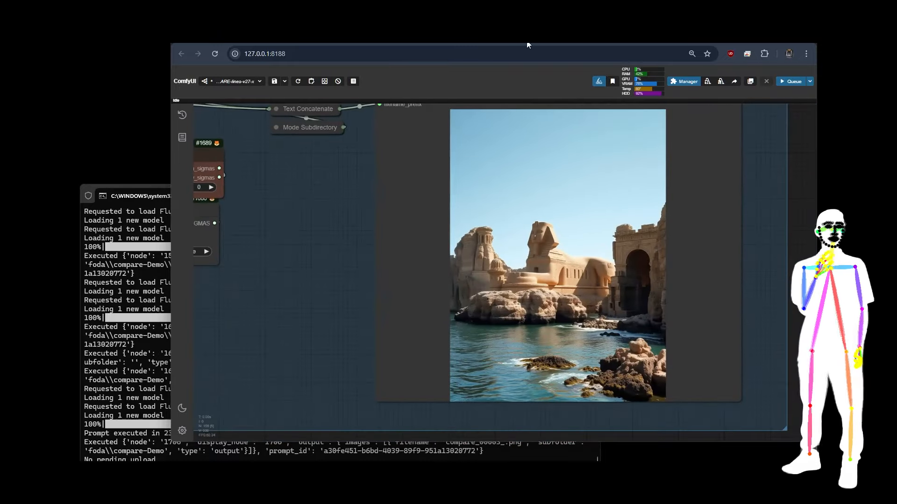
pyautogui.moveTo(786, 405); pyautogui.dragTo(778, 425)
pyautogui.scroll(6, 534, 233)
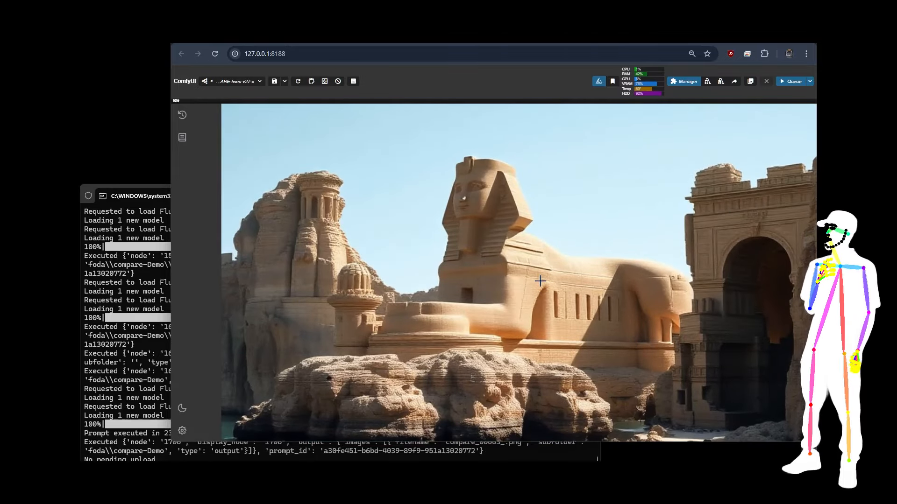
pyautogui.scroll(-8, 507, 353)
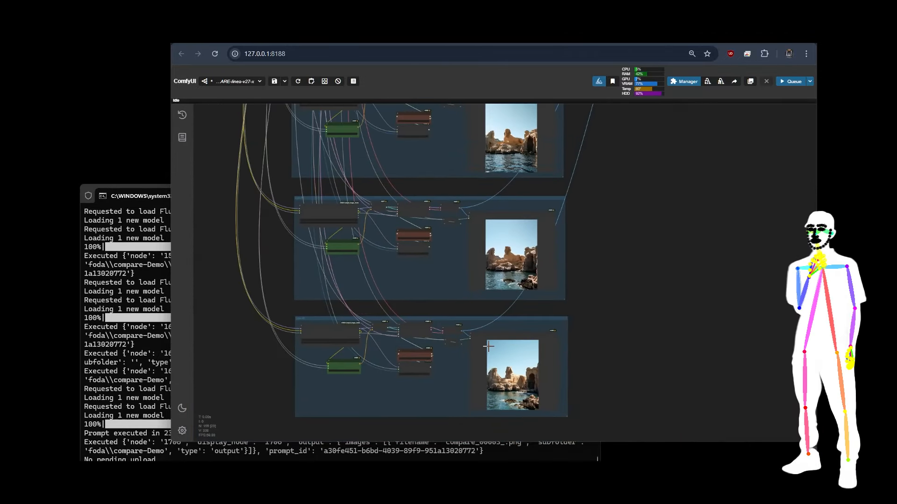
# - Compare the labelled Sphinx images side by side in the comparison grids, from E 6 and E 7 to E 10 and E 11
pyautogui.moveTo(671, 183); pyautogui.dragTo(607, 338)
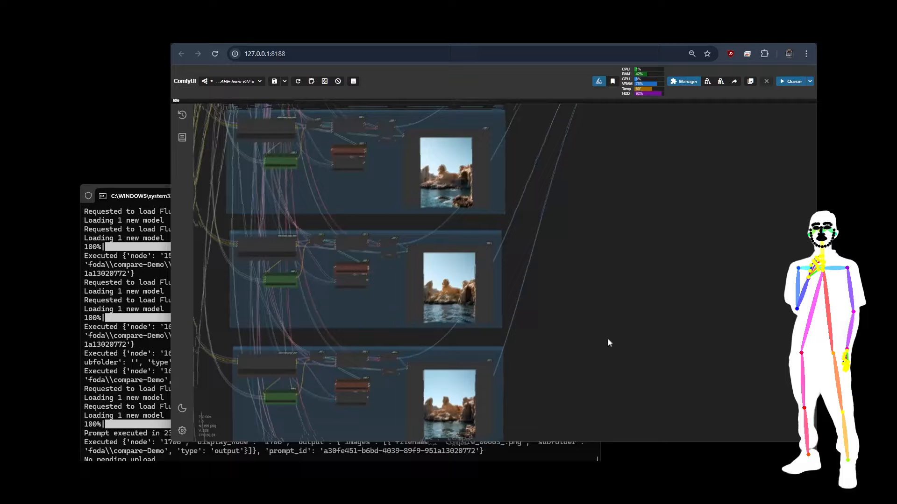
pyautogui.moveTo(669, 159); pyautogui.dragTo(605, 319)
pyautogui.moveTo(738, 225); pyautogui.dragTo(477, 421)
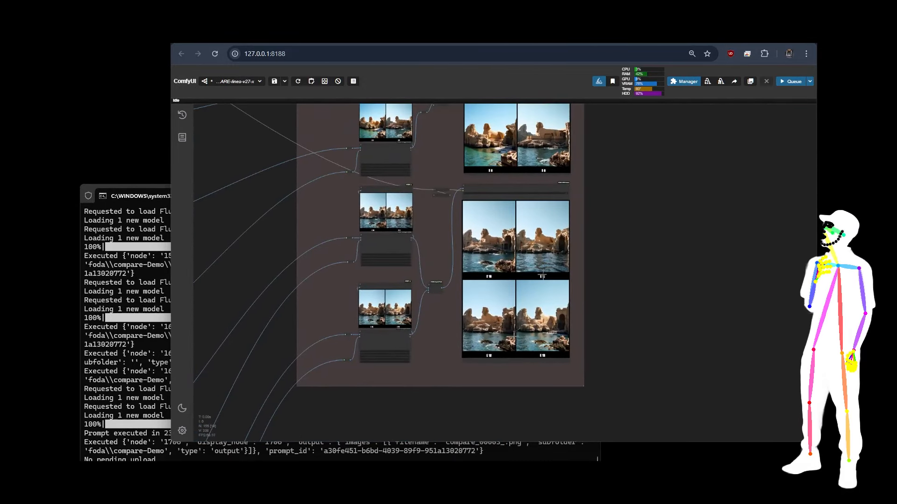
pyautogui.scroll(11, 544, 290)
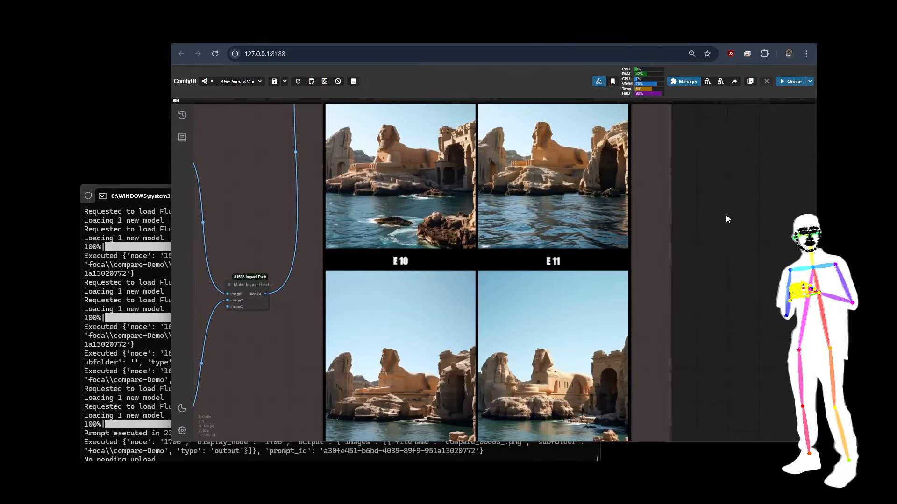
pyautogui.moveTo(705, 231); pyautogui.dragTo(728, 249)
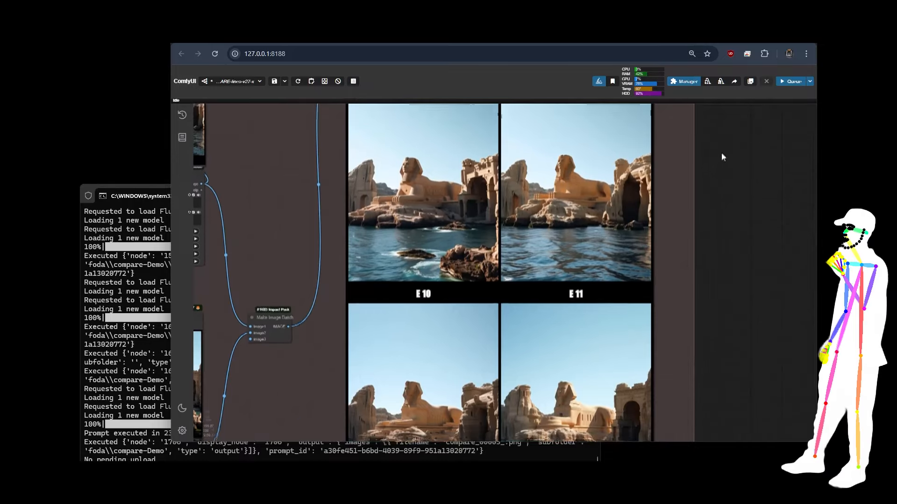
pyautogui.moveTo(721, 152); pyautogui.dragTo(730, 376)
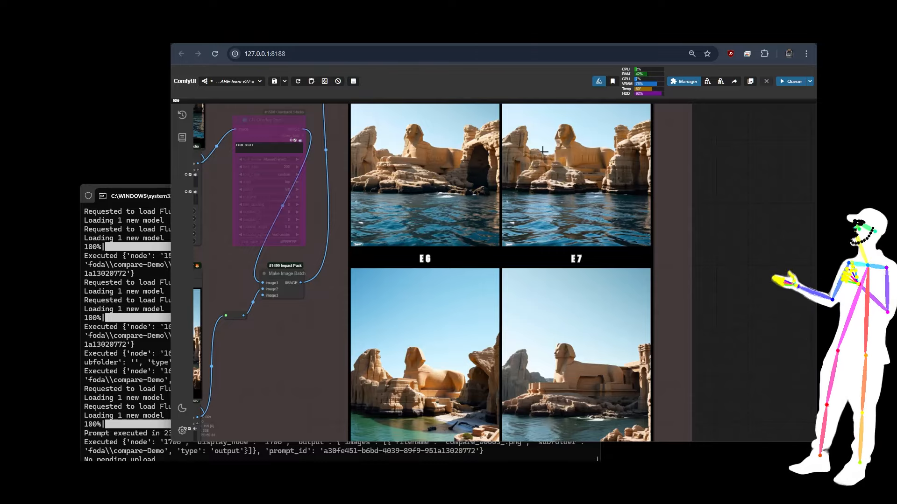
pyautogui.moveTo(730, 390); pyautogui.dragTo(744, 187)
pyautogui.moveTo(750, 359); pyautogui.dragTo(746, 152)
pyautogui.moveTo(733, 380); pyautogui.dragTo(660, 279)
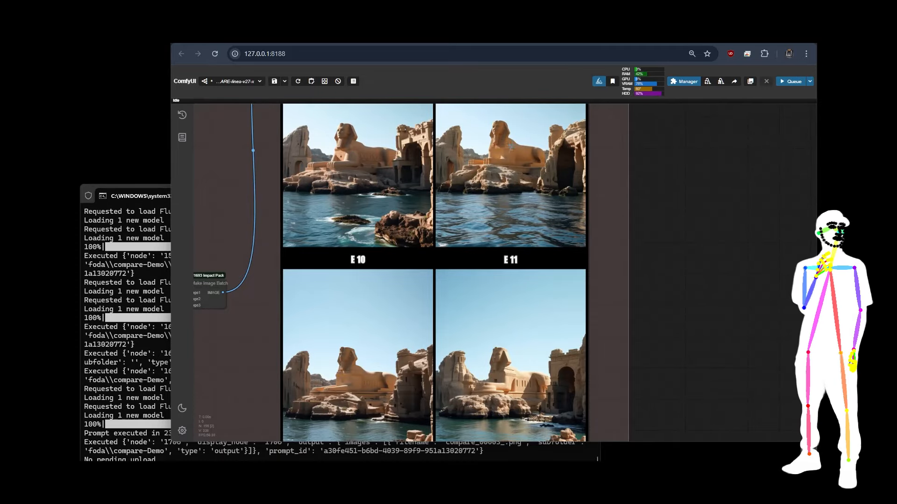
# - Queue another run of the FLUX LORA: COMPARE workflow
pyautogui.scroll(-8, 511, 147)
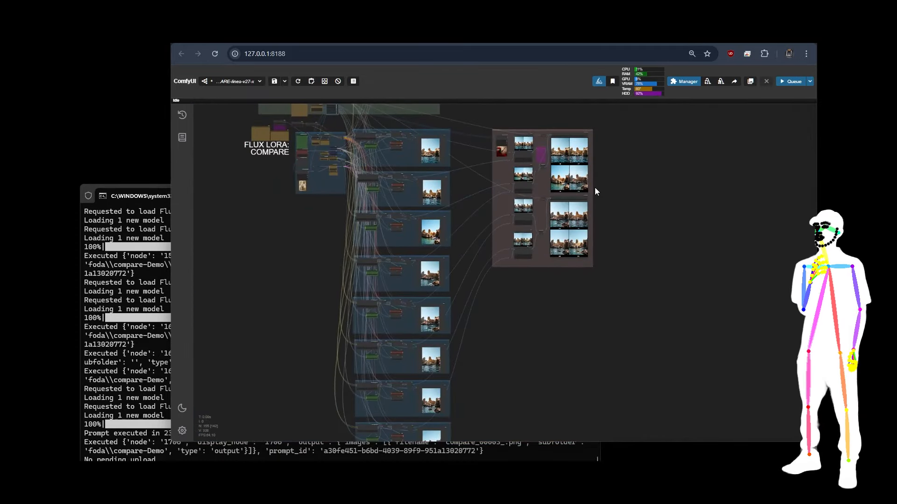
pyautogui.scroll(-1, 634, 216)
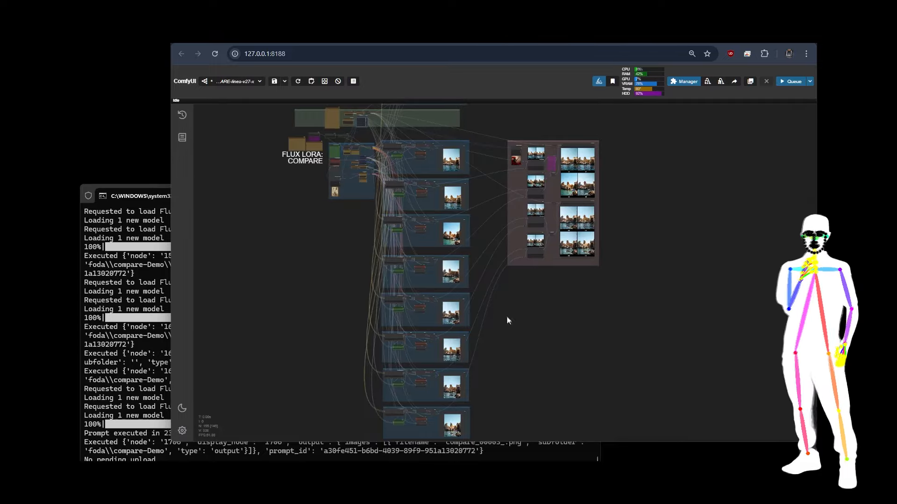
pyautogui.moveTo(506, 316); pyautogui.dragTo(512, 254)
pyautogui.scroll(6, 476, 241)
pyautogui.scroll(-10, 538, 285)
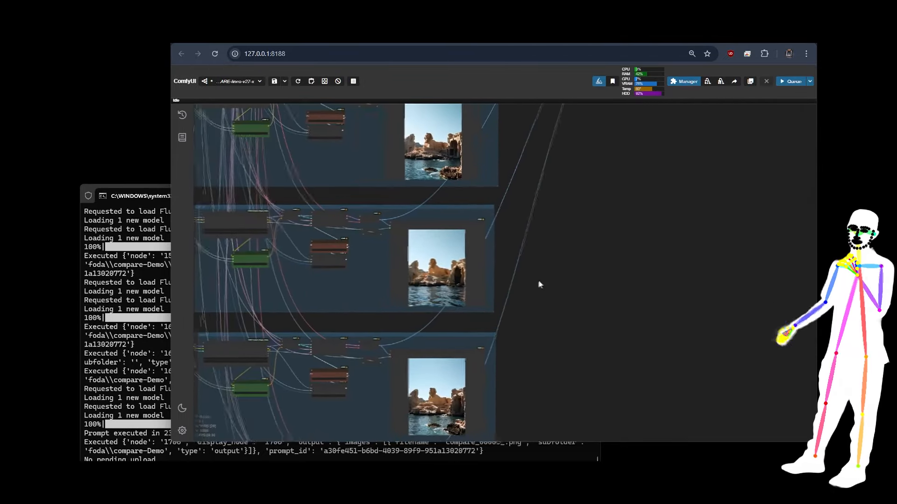
pyautogui.moveTo(601, 358); pyautogui.dragTo(600, 363)
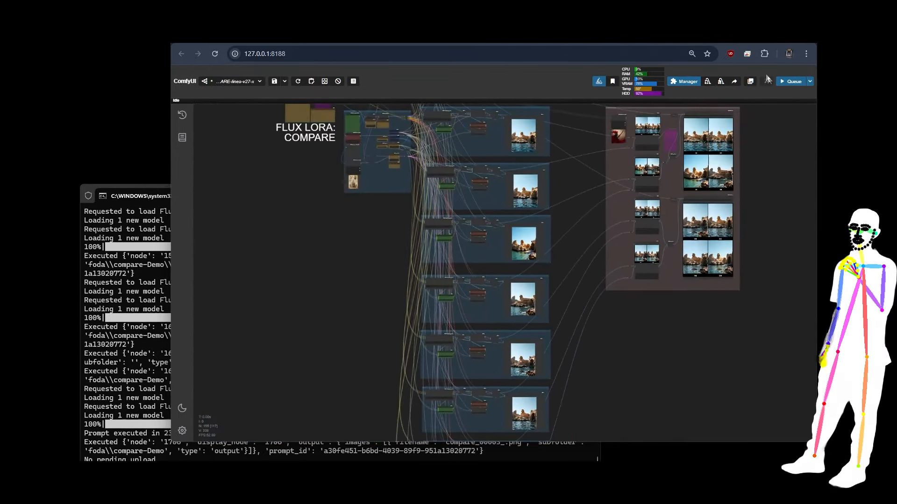
pyautogui.click(790, 82)
pyautogui.moveTo(777, 173); pyautogui.dragTo(691, 266)
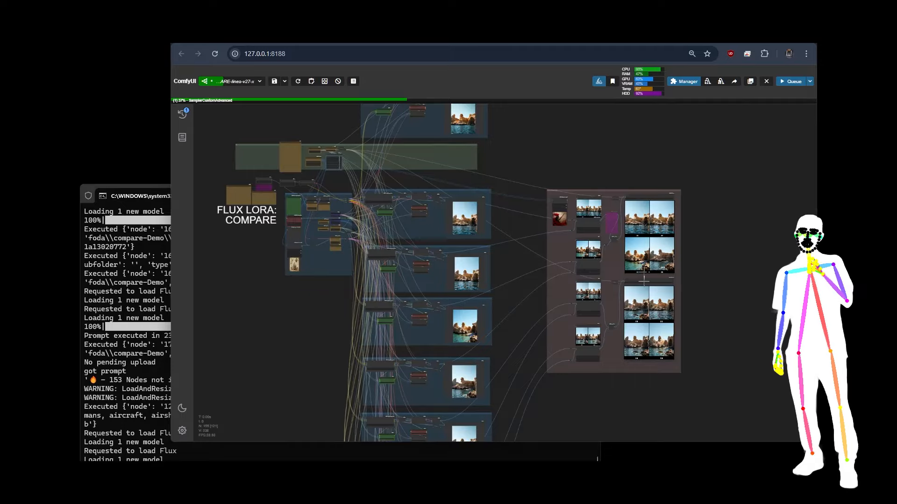
# - Look over the running workflow's layout, from the Lora groups and comparison grids to the separate generation group above them
pyautogui.scroll(-4, 699, 176)
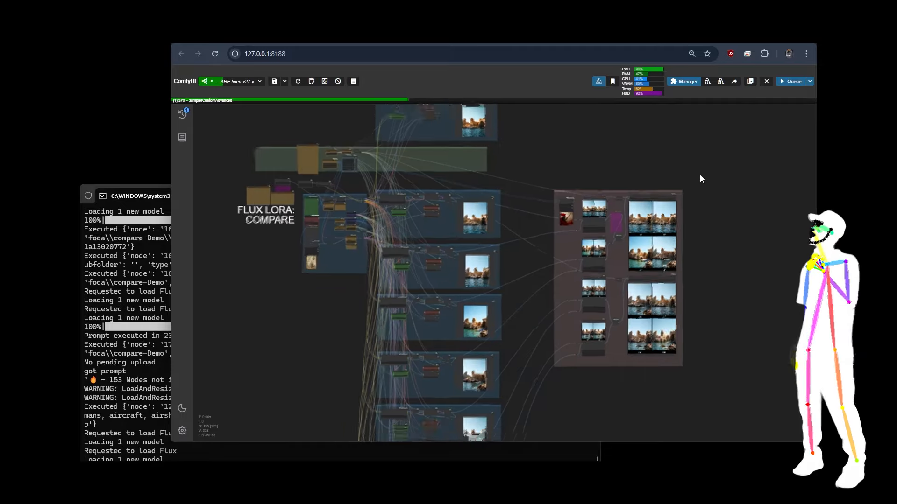
pyautogui.moveTo(706, 334); pyautogui.dragTo(671, 325)
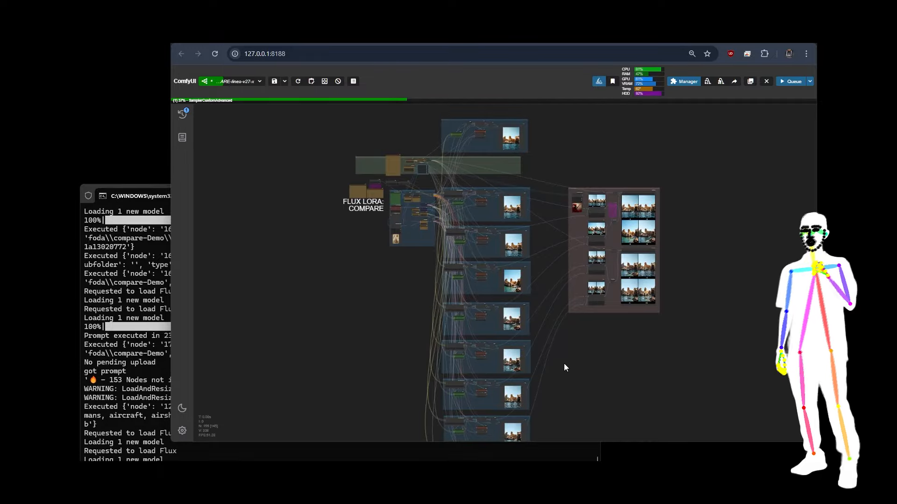
pyautogui.moveTo(547, 290); pyautogui.dragTo(583, 324)
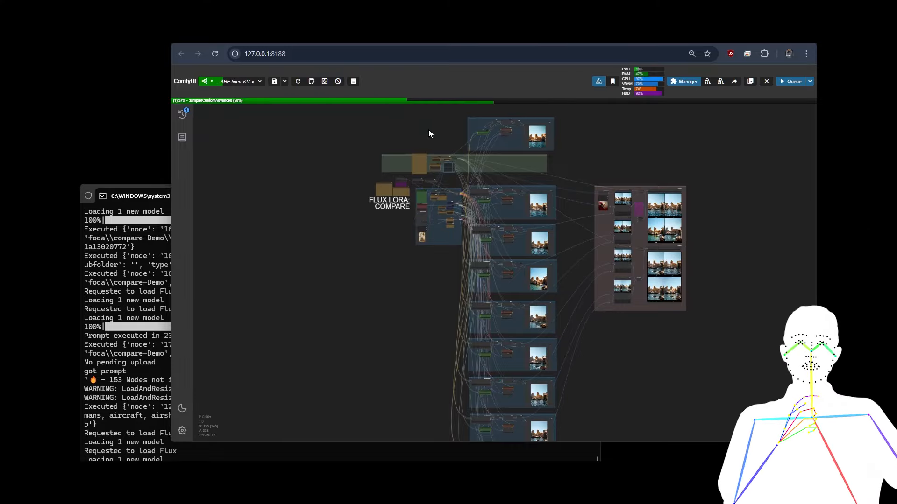
pyautogui.scroll(5, 437, 132)
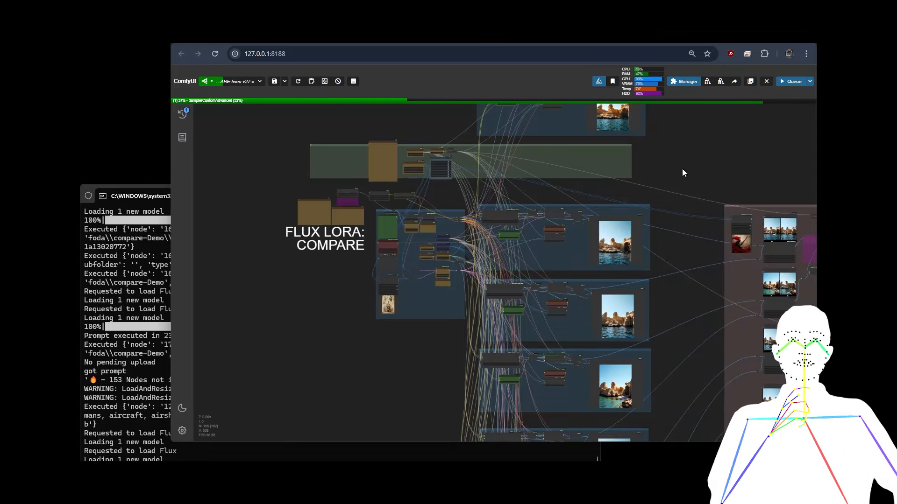
pyautogui.moveTo(683, 172); pyautogui.dragTo(683, 287)
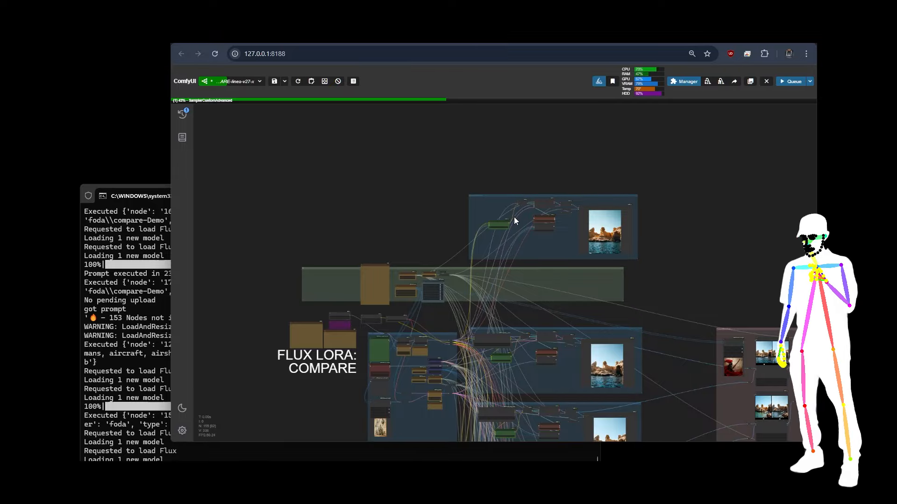
# - Copy all nodes of the separate generation group above the Lora groups and paste them without external links in the empty space above it
pyautogui.scroll(4, 572, 201)
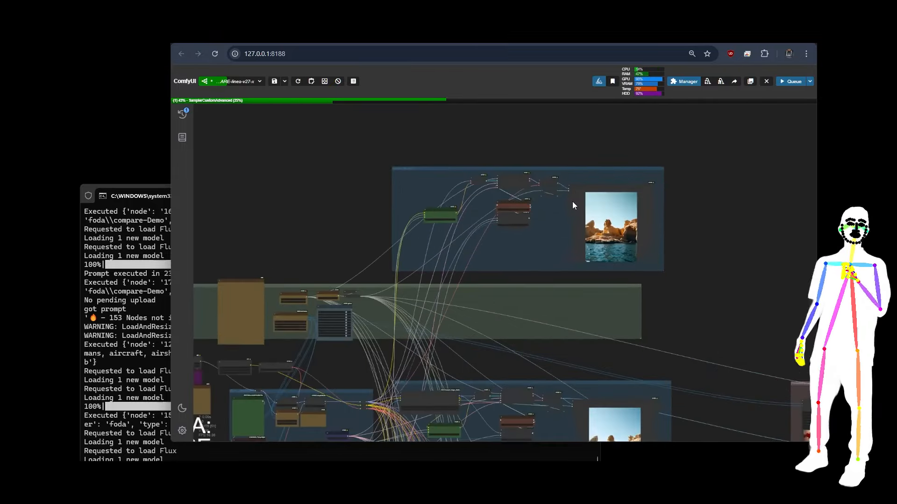
pyautogui.scroll(3, 572, 201)
pyautogui.moveTo(615, 143); pyautogui.dragTo(591, 142)
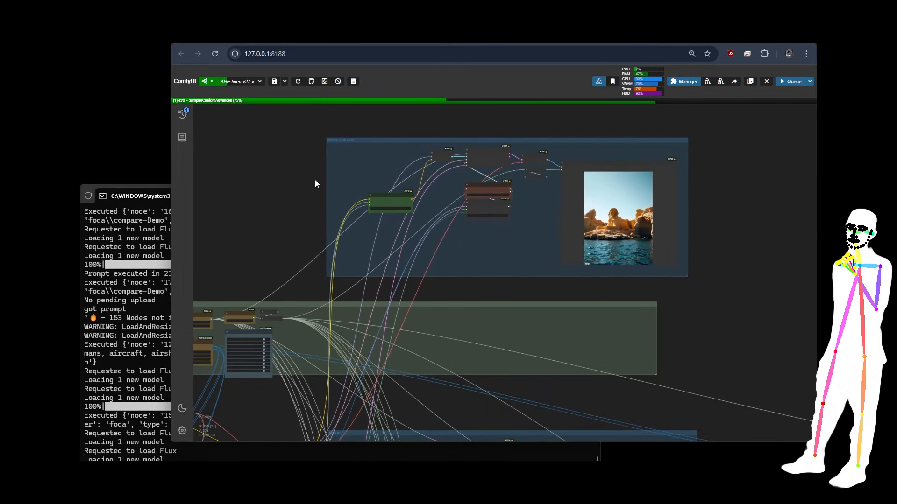
pyautogui.moveTo(310, 147); pyautogui.dragTo(699, 270)
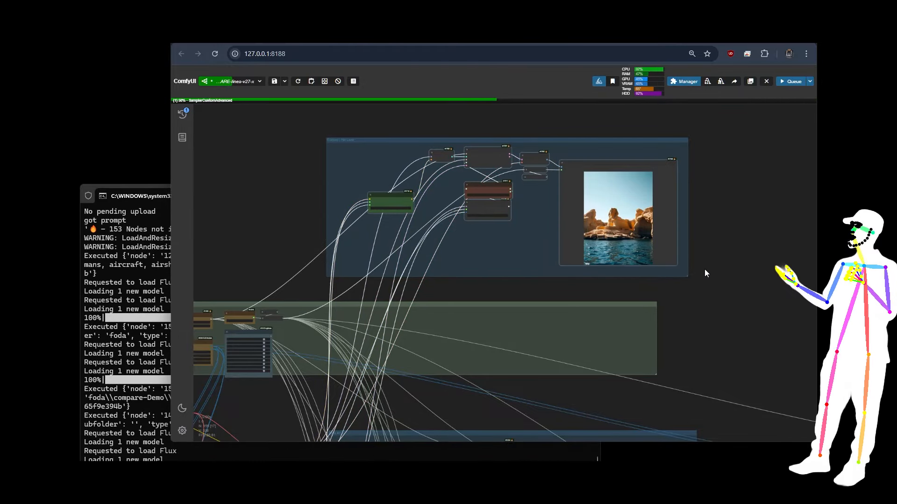
pyautogui.moveTo(752, 254); pyautogui.dragTo(751, 393)
pyautogui.hotkey('ctrl', 'v')
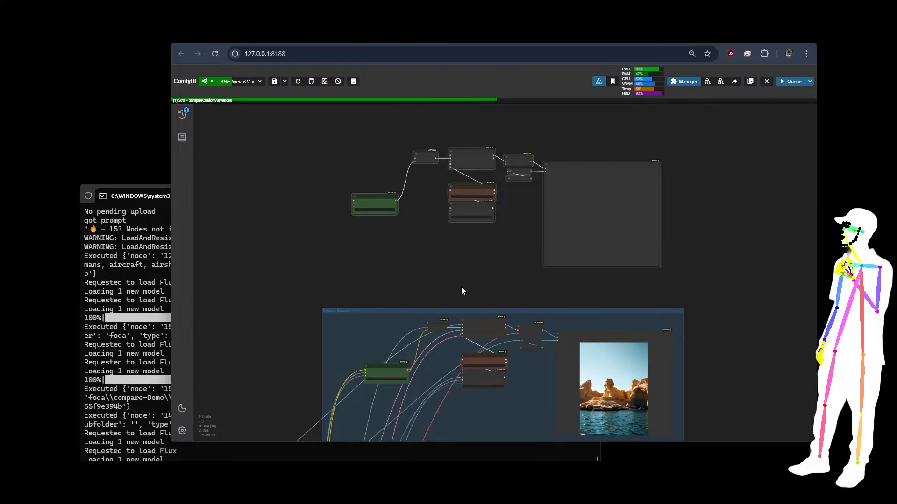
# - Paste a second copy of the generation group's nodes beside the group, keeping its incoming connections to the rest of the workflow
pyautogui.moveTo(461, 286); pyautogui.dragTo(234, 167)
pyautogui.hotkey('ctrl', 'shift', 'v')
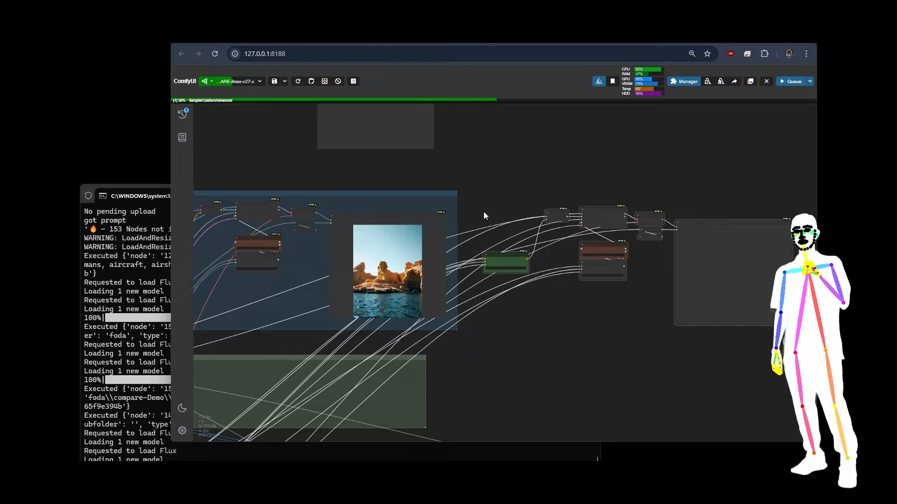
pyautogui.moveTo(508, 253); pyautogui.dragTo(563, 262)
pyautogui.scroll(-6, 526, 186)
pyautogui.scroll(2, 495, 217)
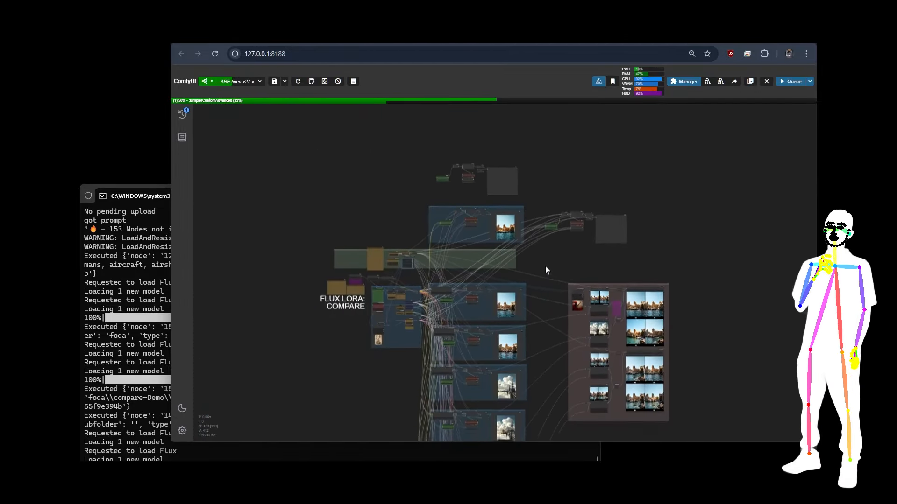
pyautogui.moveTo(495, 217); pyautogui.dragTo(506, 177)
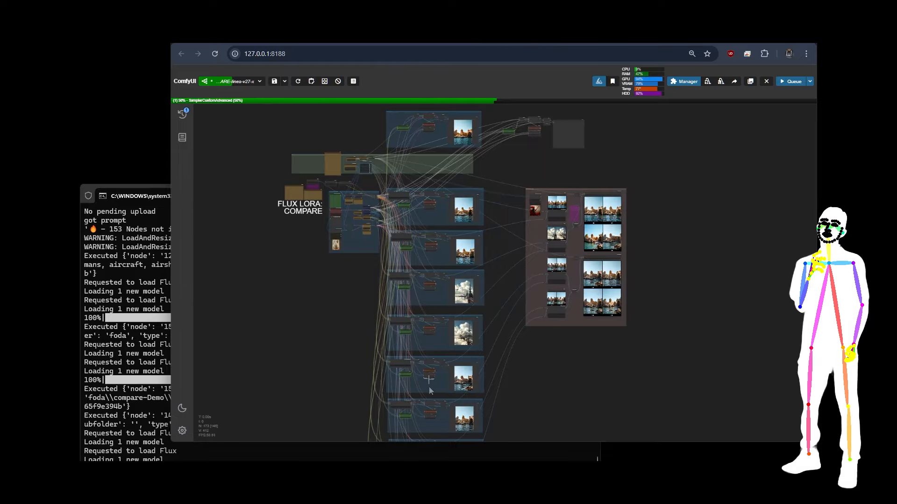
pyautogui.scroll(12, 430, 226)
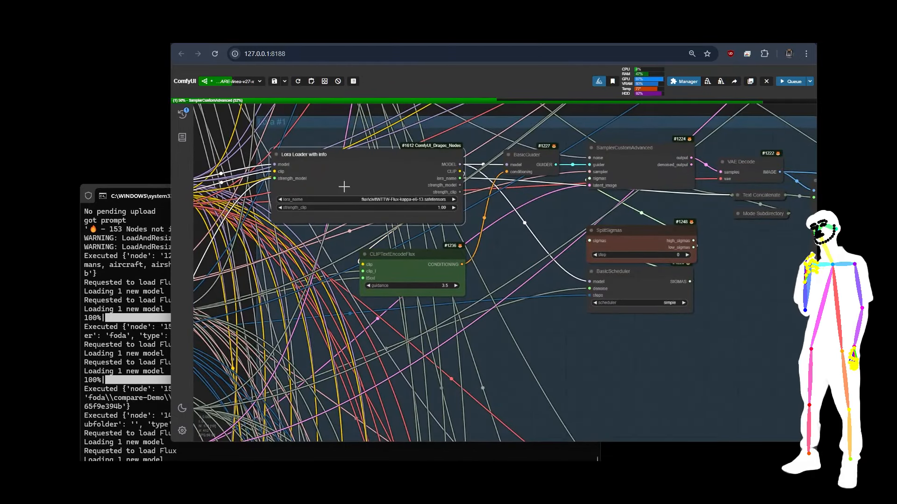
pyautogui.scroll(-6, 336, 187)
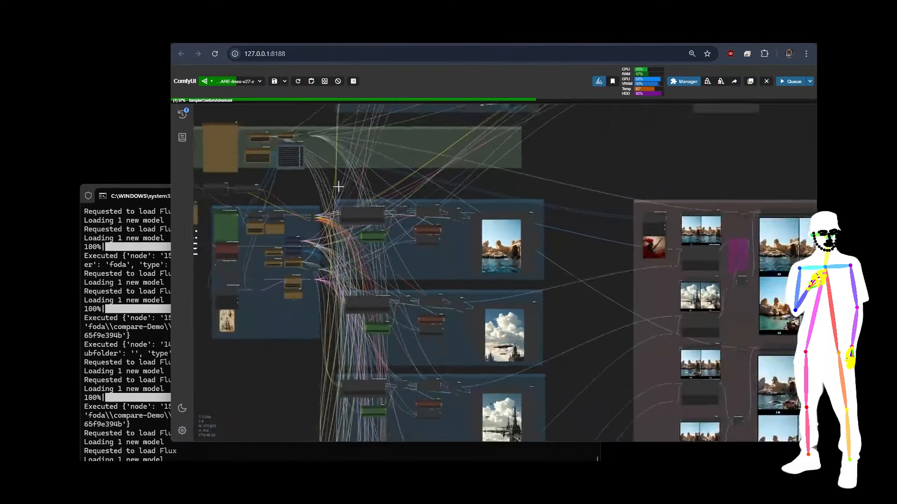
pyautogui.moveTo(282, 346); pyautogui.dragTo(308, 357)
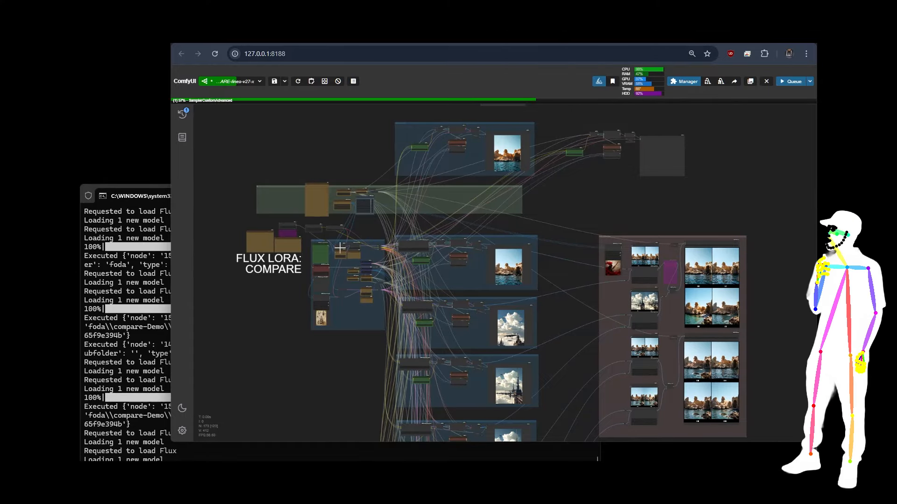
# - Delete both pasted copies of the generation nodes, the connected one beside the group and the unconnected one above it
pyautogui.moveTo(569, 188); pyautogui.dragTo(532, 298)
pyautogui.scroll(5, 569, 253)
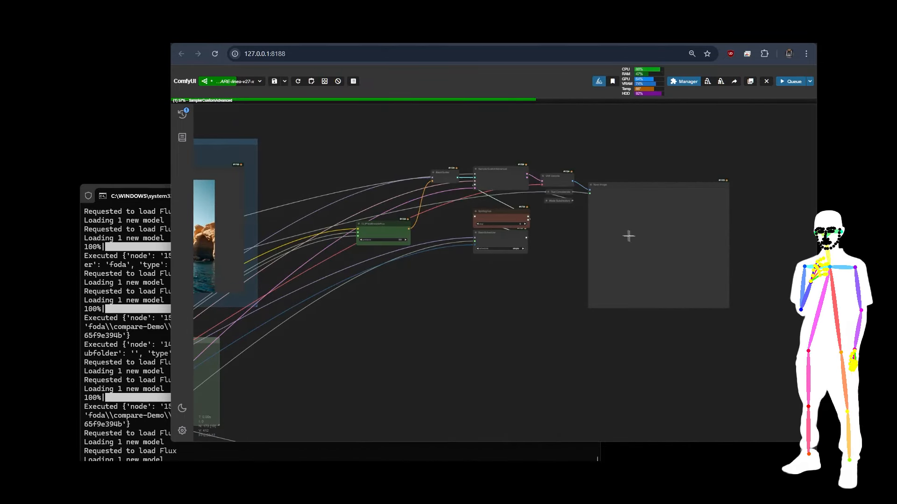
pyautogui.moveTo(351, 146); pyautogui.dragTo(730, 332)
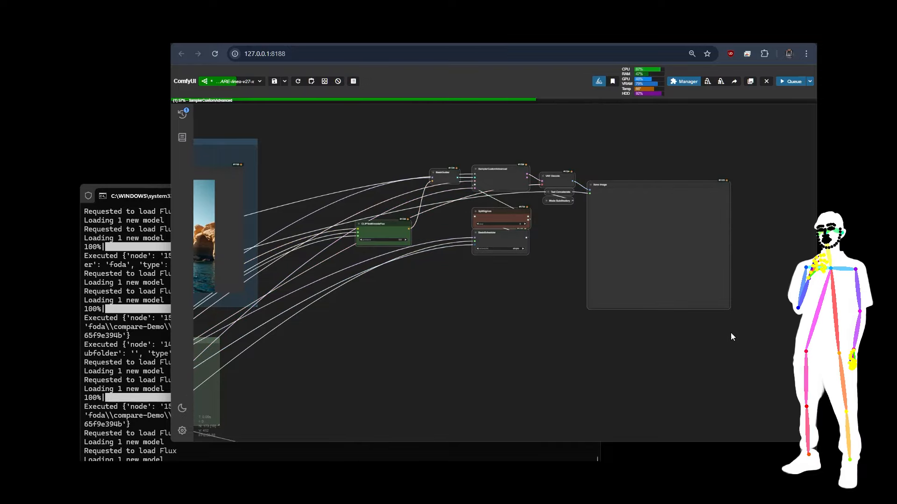
pyautogui.press('Delete')
pyautogui.scroll(-7, 643, 297)
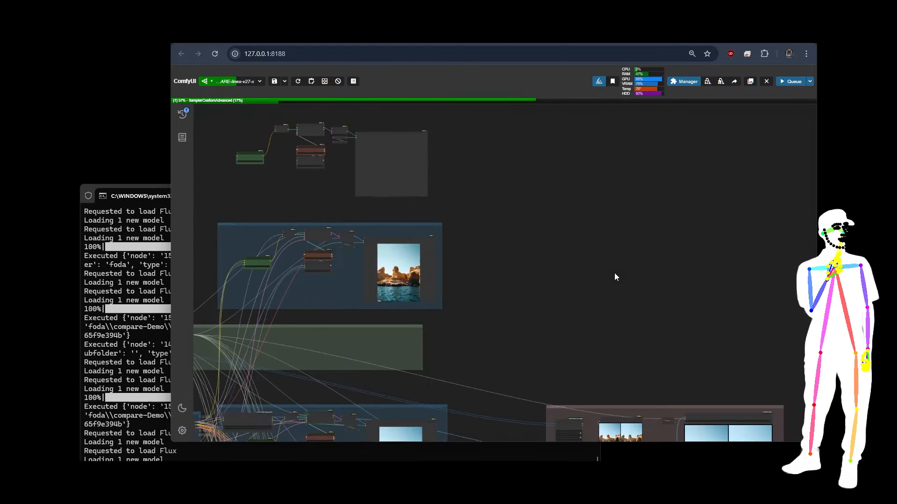
pyautogui.moveTo(538, 232); pyautogui.dragTo(680, 296)
pyautogui.moveTo(346, 172); pyautogui.dragTo(572, 261)
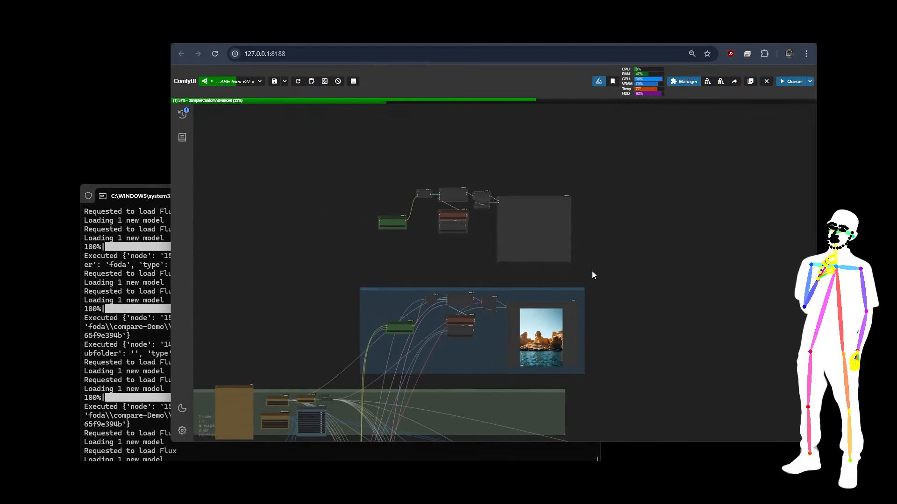
pyautogui.press('Delete')
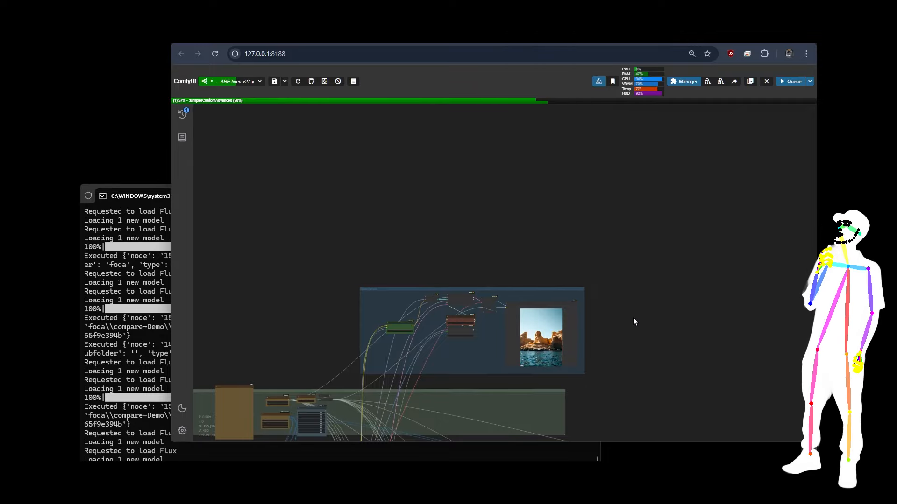
# - Look over the Lora groups and inspect the third one's CLIPTextEncodeFlux, SplitSigmas, BasicScheduler and Save Image nodes
pyautogui.moveTo(633, 321); pyautogui.dragTo(675, 139)
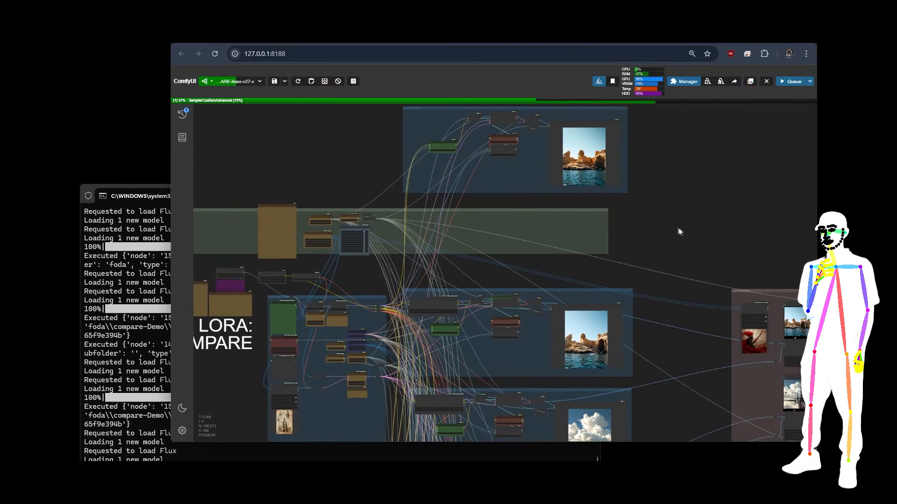
pyautogui.scroll(-7, 672, 281)
pyautogui.moveTo(672, 304); pyautogui.dragTo(645, 229)
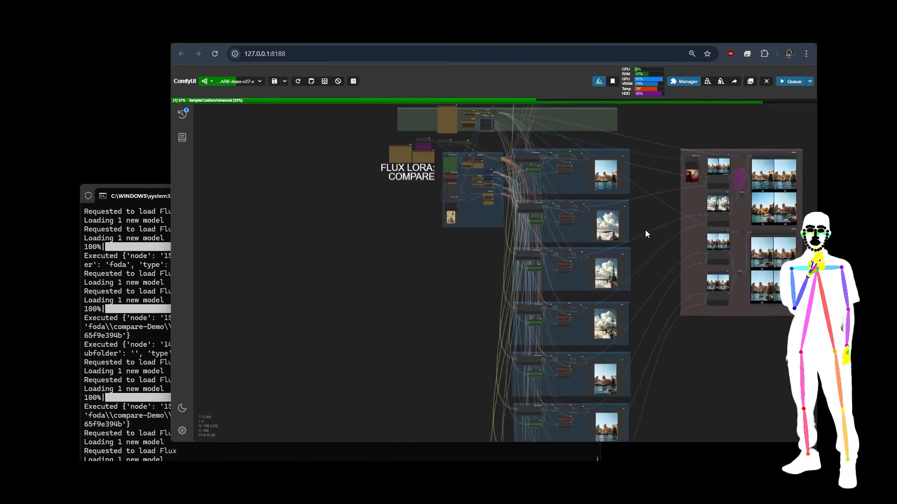
pyautogui.scroll(-3, 671, 292)
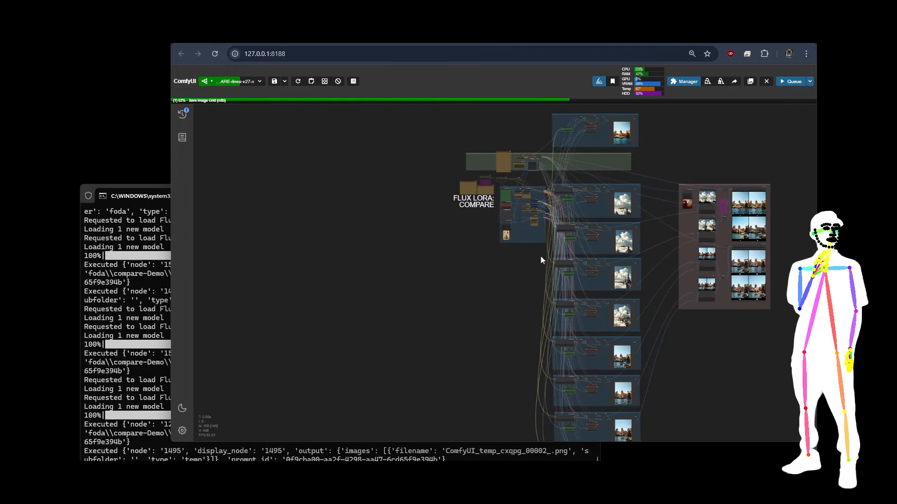
pyautogui.scroll(15, 614, 283)
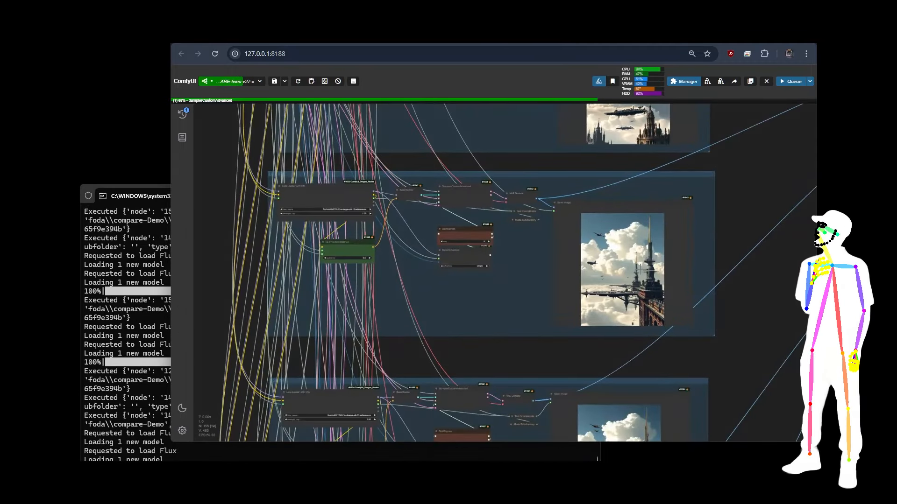
pyautogui.scroll(3, 624, 271)
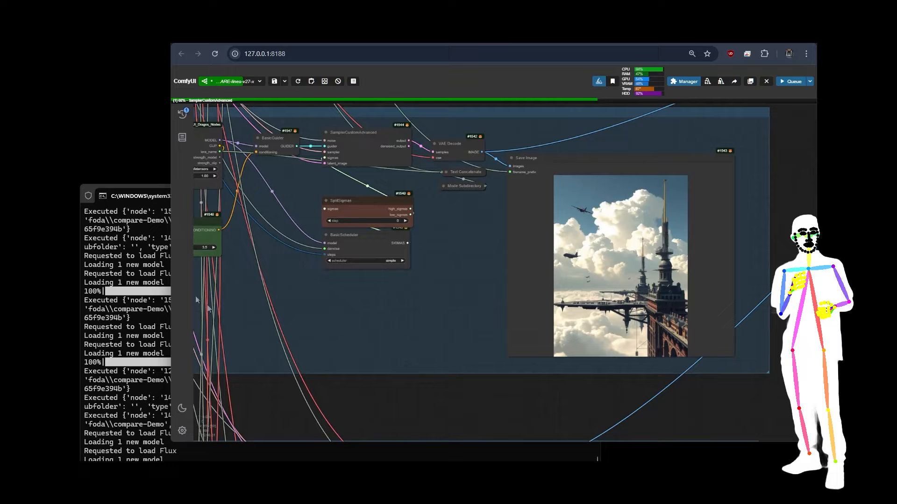
pyautogui.scroll(5, 254, 227)
pyautogui.scroll(2, 275, 226)
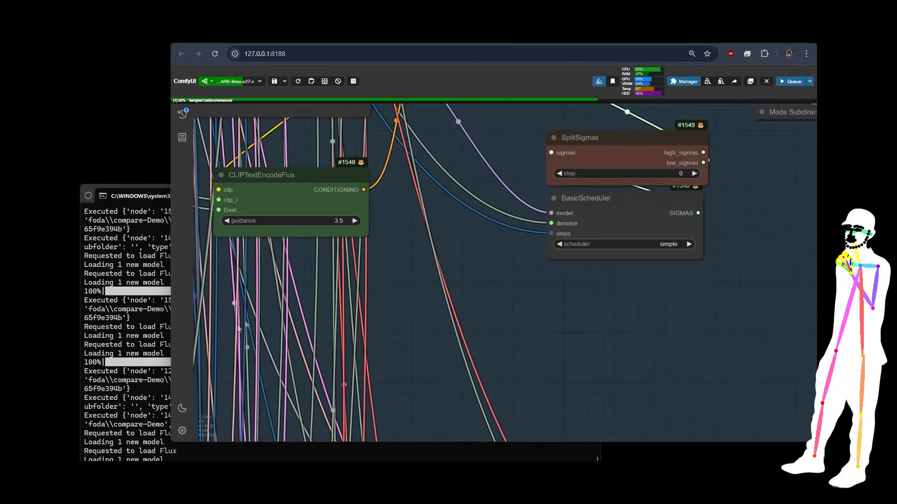
pyautogui.scroll(-8, 246, 324)
pyautogui.scroll(-3, 413, 360)
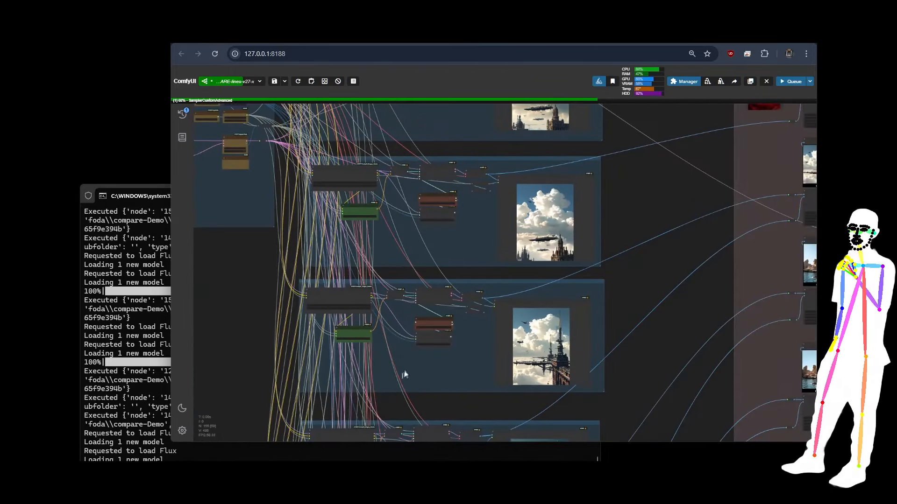
# - Duplicate the third Lora group's nodes with their incoming connections into the empty canvas beside the Lora groups
pyautogui.moveTo(291, 284); pyautogui.dragTo(613, 405)
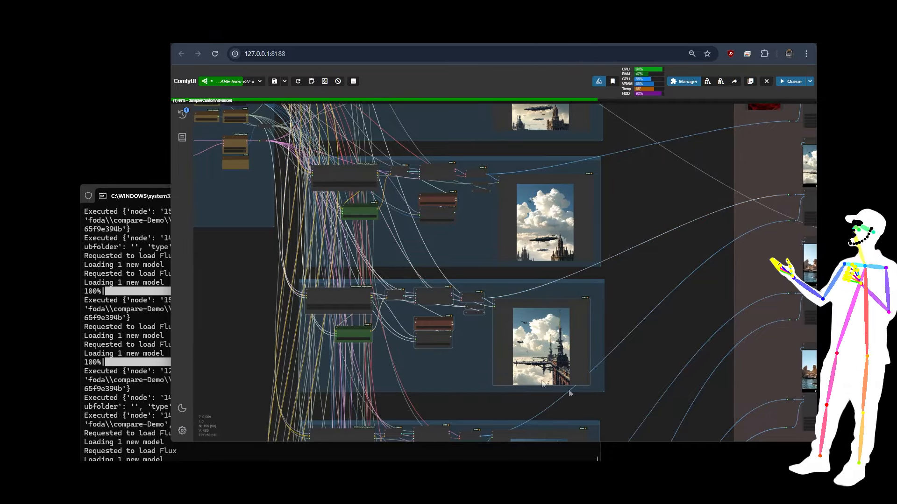
pyautogui.moveTo(228, 345); pyautogui.dragTo(589, 267)
pyautogui.hotkey('ctrl', 'shift', 'v')
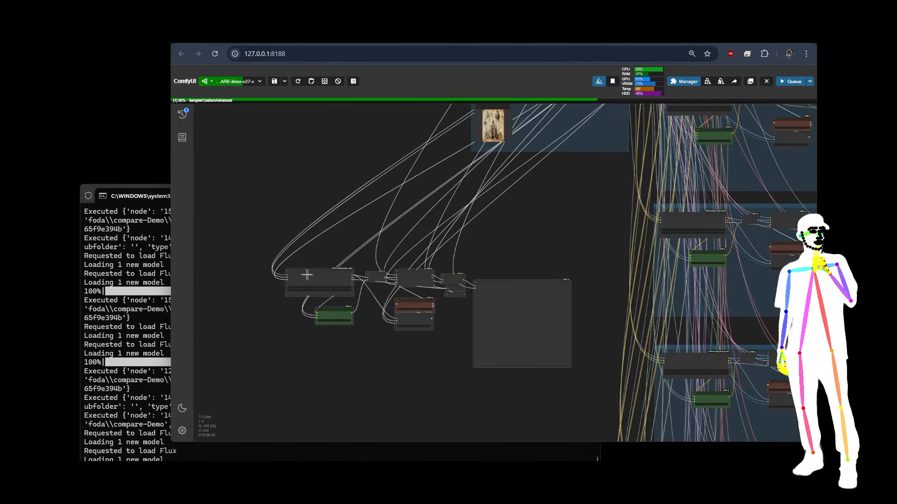
# - Set the guidance of the duplicated CLIPTextEncodeFlux node to 3.7
pyautogui.scroll(15, 353, 313)
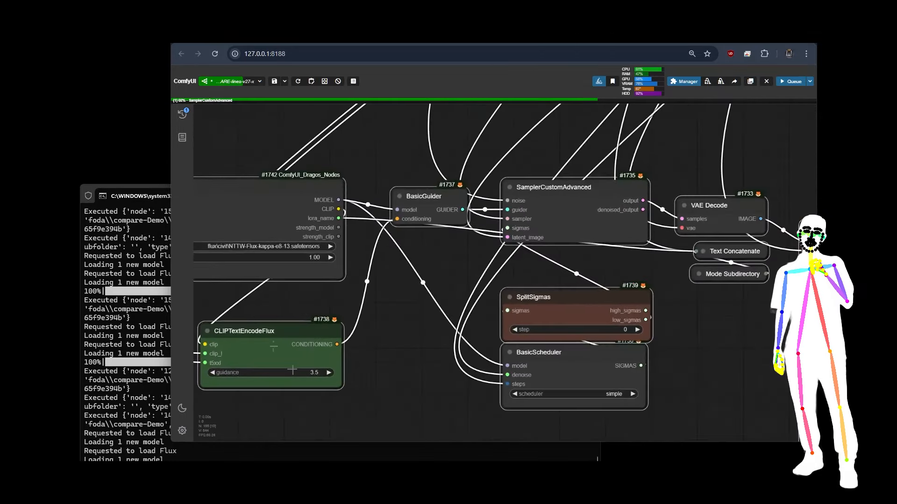
pyautogui.moveTo(308, 351); pyautogui.dragTo(320, 351)
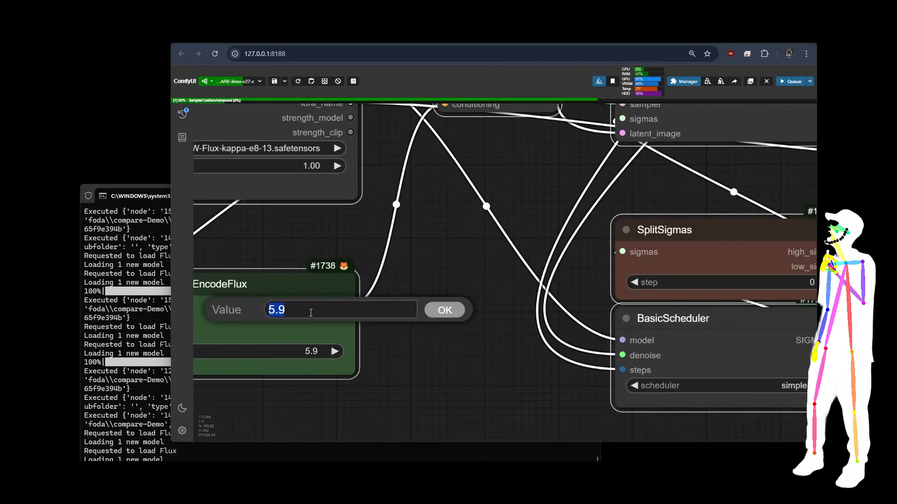
pyautogui.press('Return')
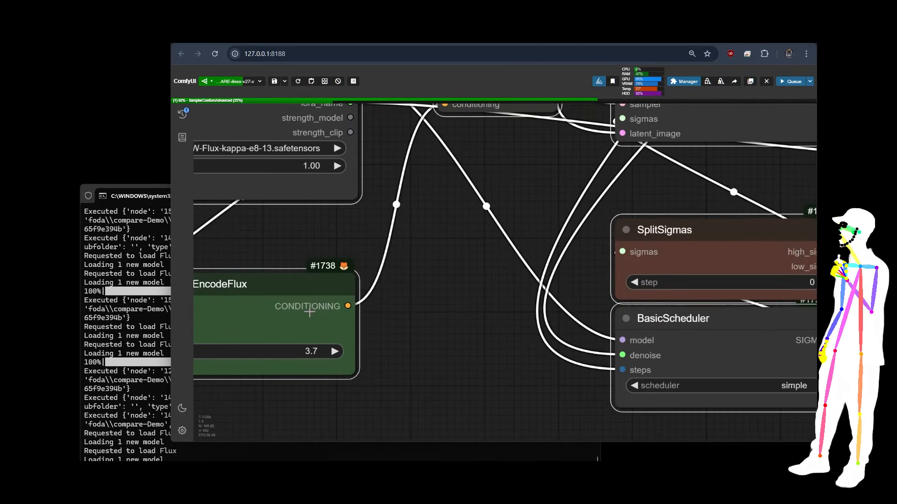
# - Delete the duplicated set of Lora nodes from the empty canvas beside the Lora groups
pyautogui.scroll(-13, 295, 232)
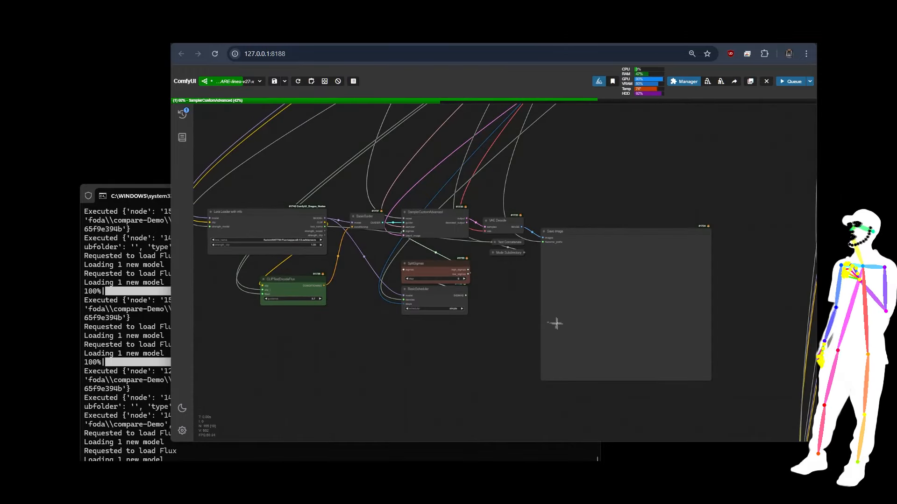
pyautogui.scroll(-3, 394, 386)
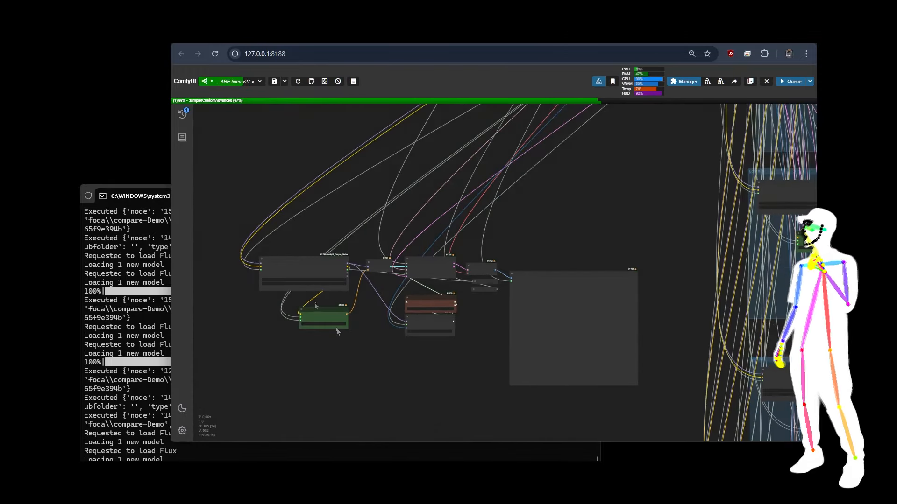
pyautogui.moveTo(239, 229); pyautogui.dragTo(640, 400)
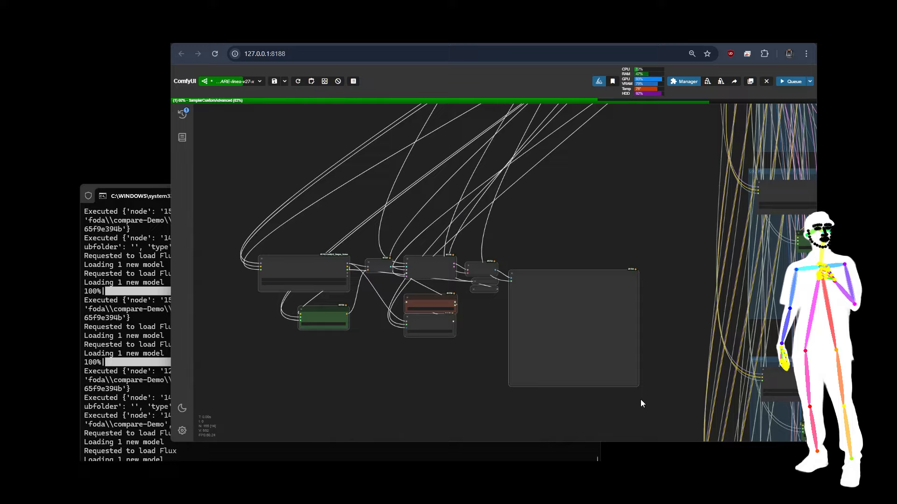
pyautogui.press('Delete')
pyautogui.scroll(-11, 298, 303)
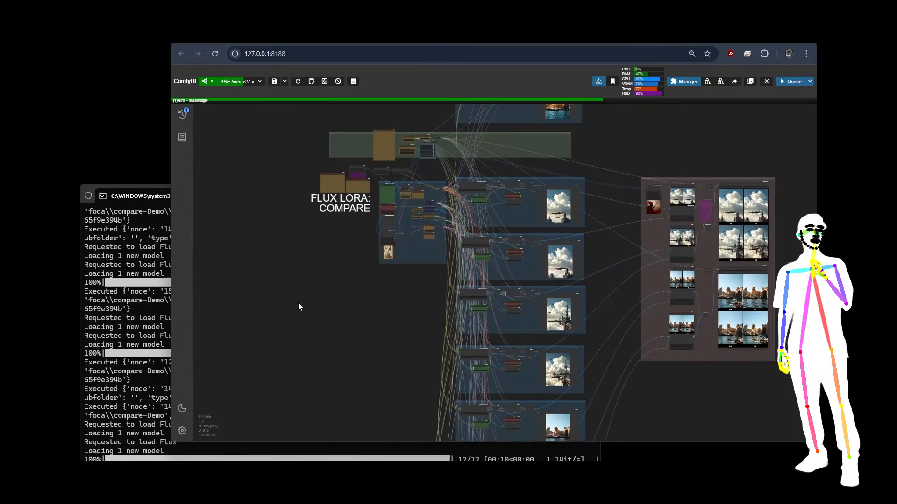
pyautogui.scroll(-1, 298, 303)
pyautogui.scroll(-3, 299, 306)
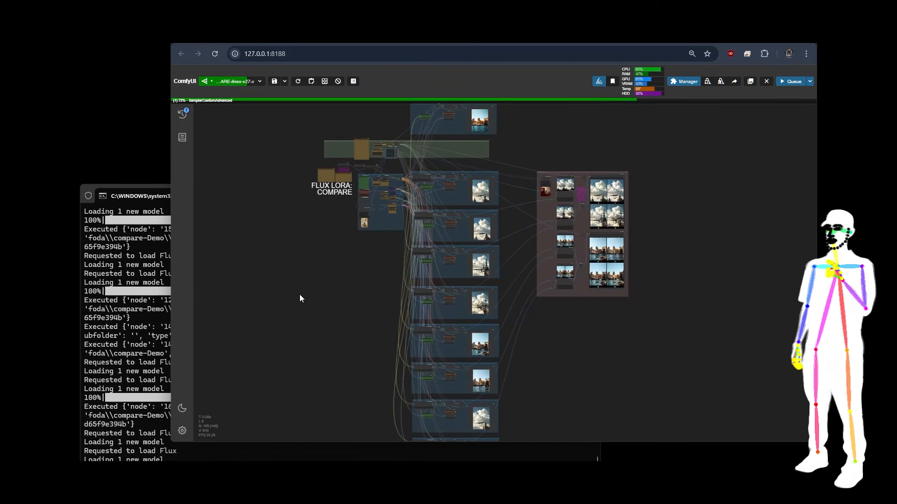
# - Compare the airship and cloud images labelled E 6 and E 7 in the first comparison grid
pyautogui.moveTo(277, 283); pyautogui.dragTo(291, 288)
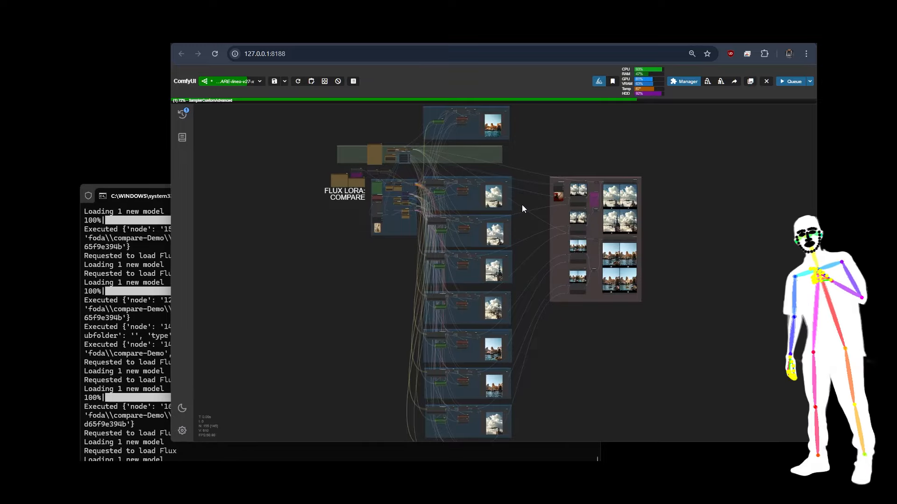
pyautogui.scroll(10, 630, 233)
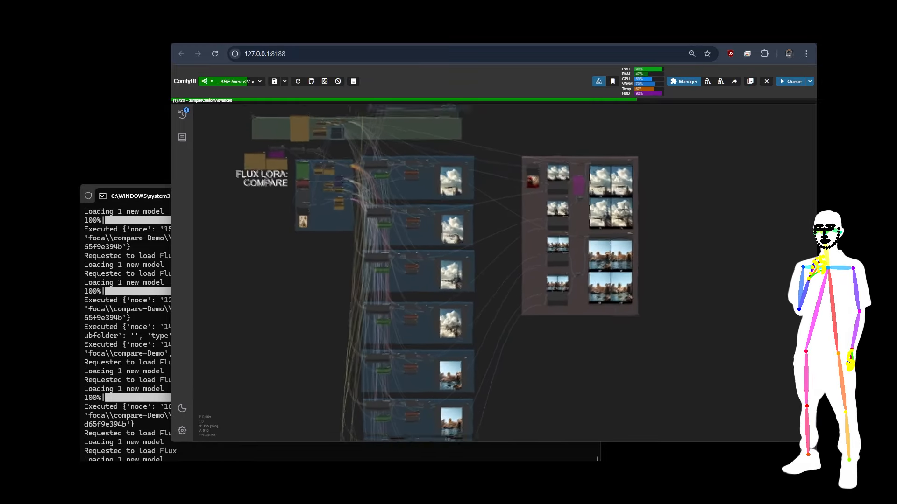
pyautogui.moveTo(715, 222); pyautogui.dragTo(698, 319)
pyautogui.scroll(10, 593, 187)
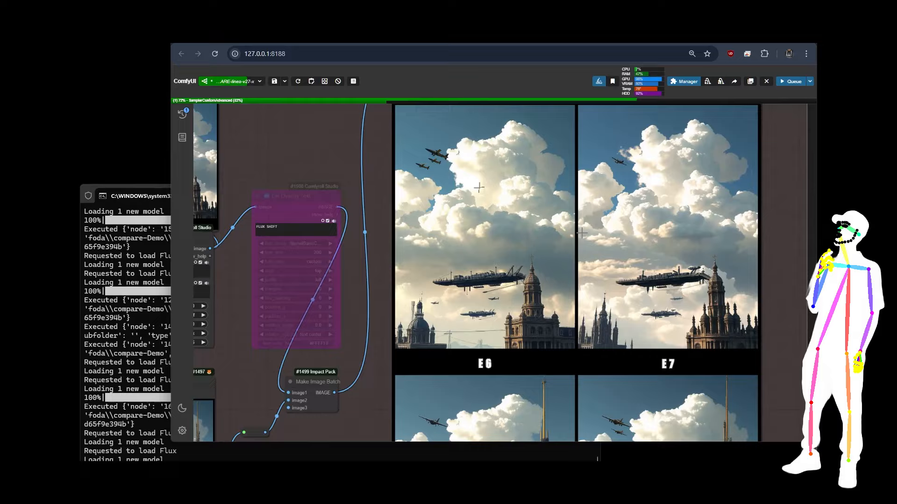
# - Compare the images labelled E 8 and E 9 in the first grid and the sphinx images E 10 and E 11 in the second
pyautogui.scroll(-2, 500, 229)
pyautogui.moveTo(772, 331); pyautogui.dragTo(788, 168)
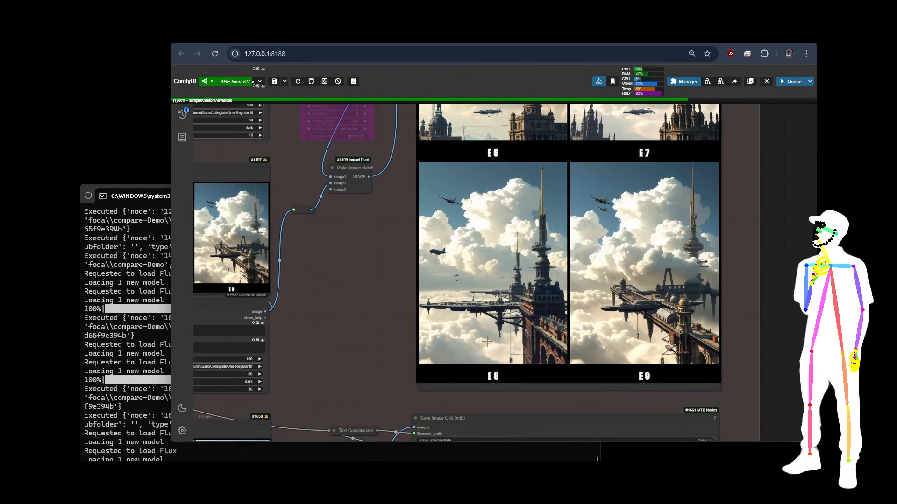
pyautogui.scroll(-5, 581, 244)
pyautogui.scroll(-5, 559, 204)
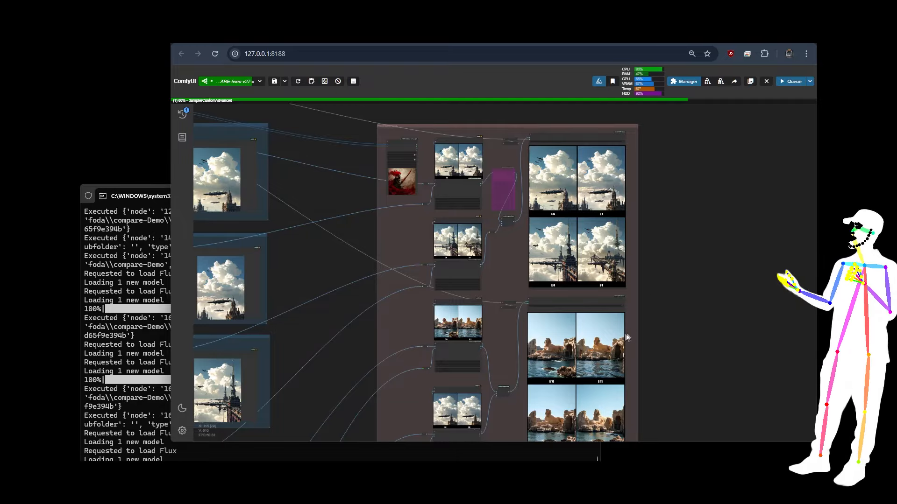
pyautogui.scroll(6, 607, 378)
pyautogui.scroll(5, 592, 347)
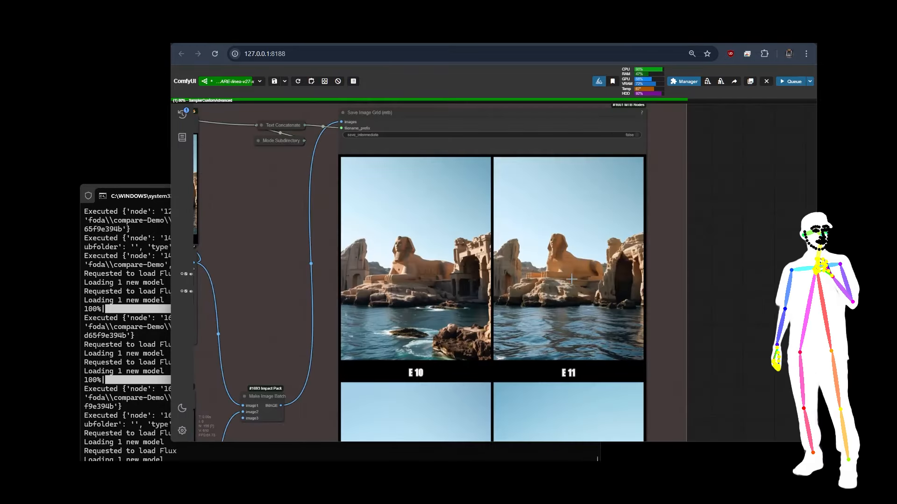
pyautogui.scroll(3, 571, 279)
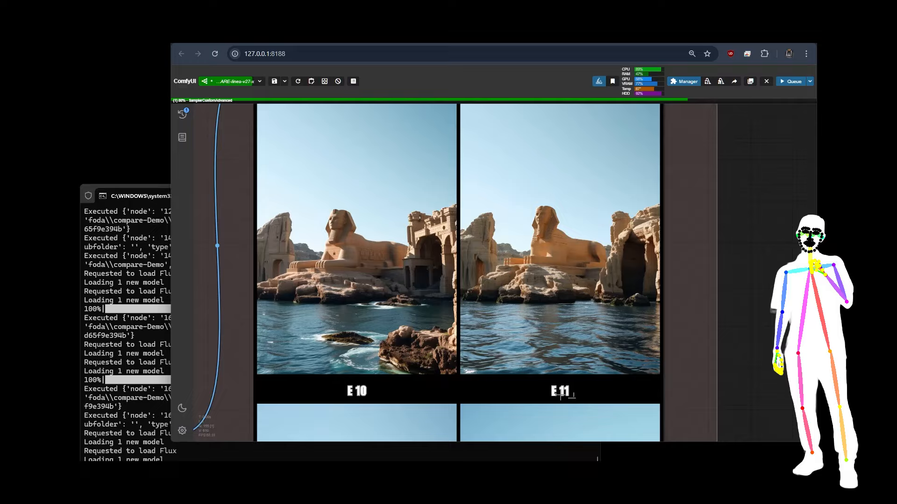
pyautogui.scroll(-10, 562, 266)
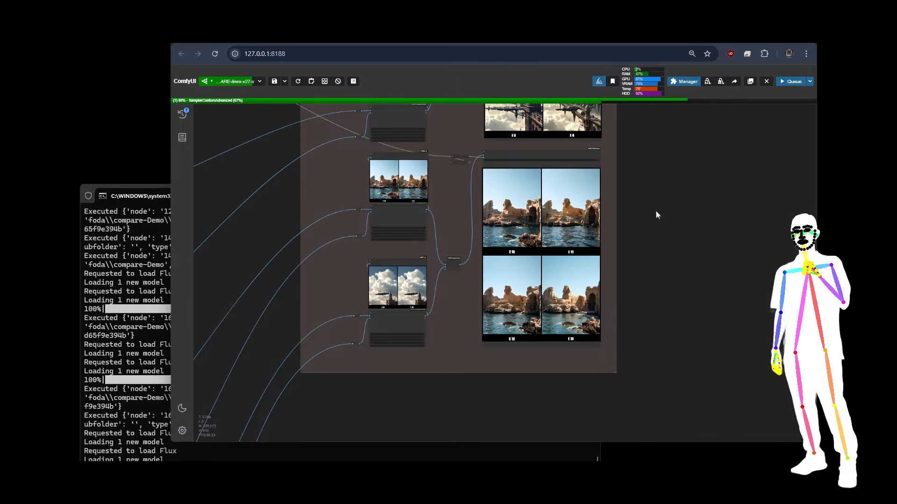
pyautogui.moveTo(648, 193); pyautogui.dragTo(682, 284)
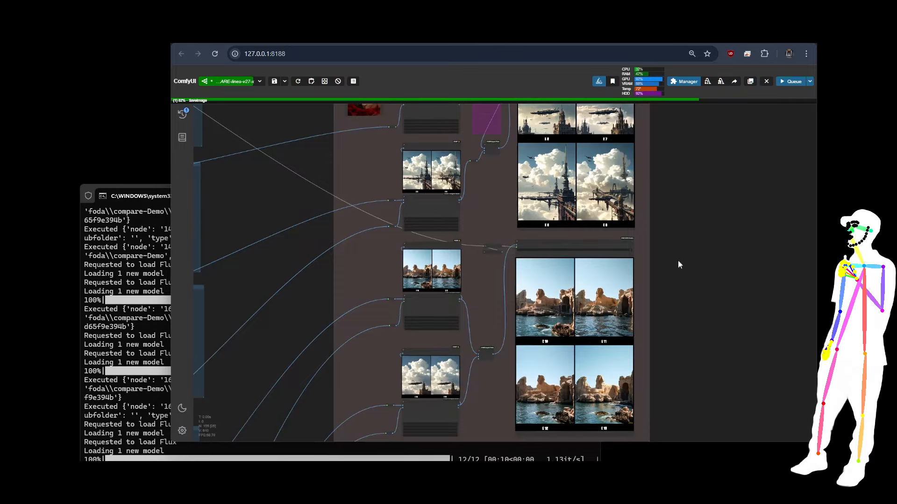
# - Examine the column of Lora groups and their links to the comparison grids
pyautogui.scroll(-10, 677, 260)
pyautogui.moveTo(567, 330); pyautogui.dragTo(568, 227)
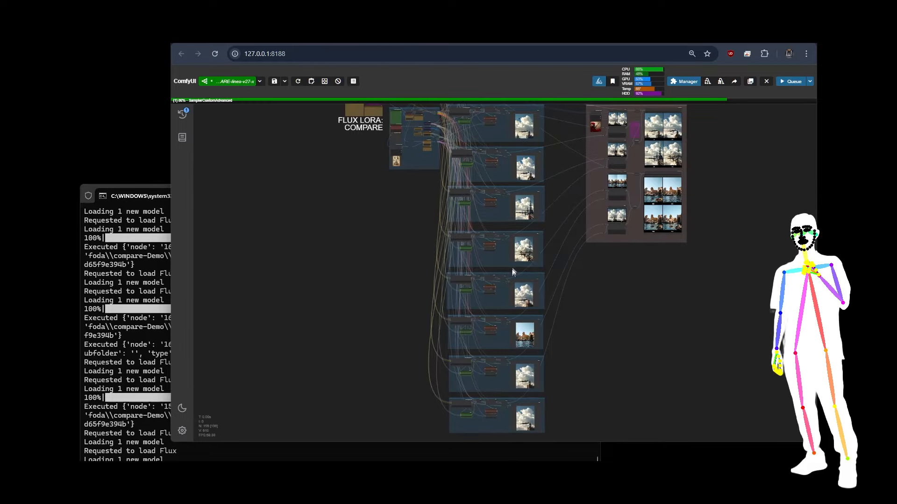
pyautogui.scroll(5, 490, 229)
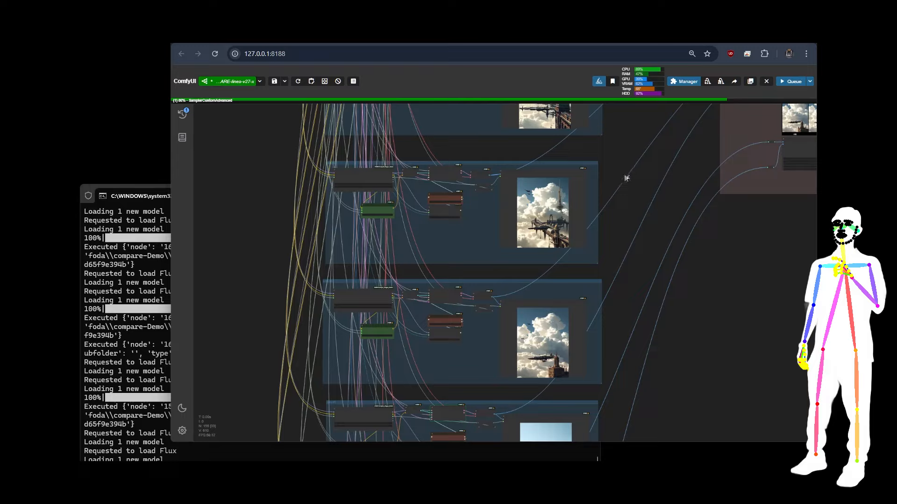
pyautogui.moveTo(642, 166); pyautogui.dragTo(643, 279)
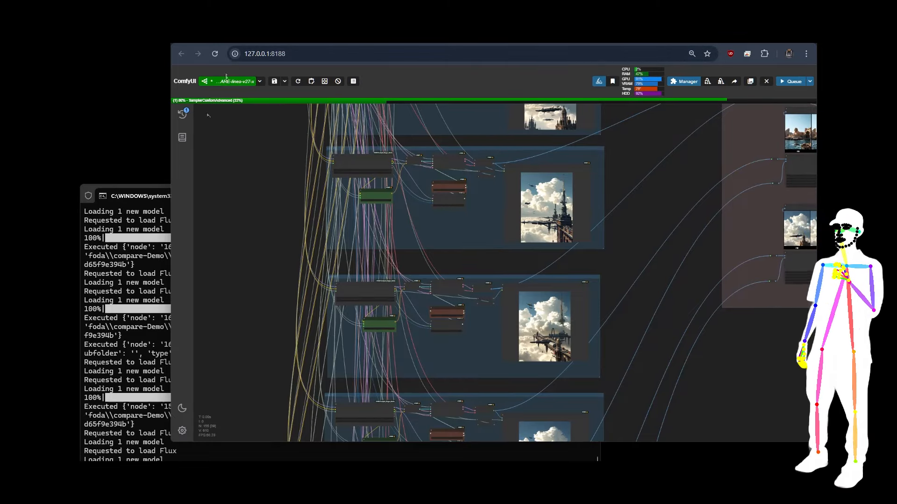
# - Switch to the Civitai page, return to the profile's model training list and review the Thorra and NTTW-Flux-kappa training jobs
pyautogui.click(274, 37)
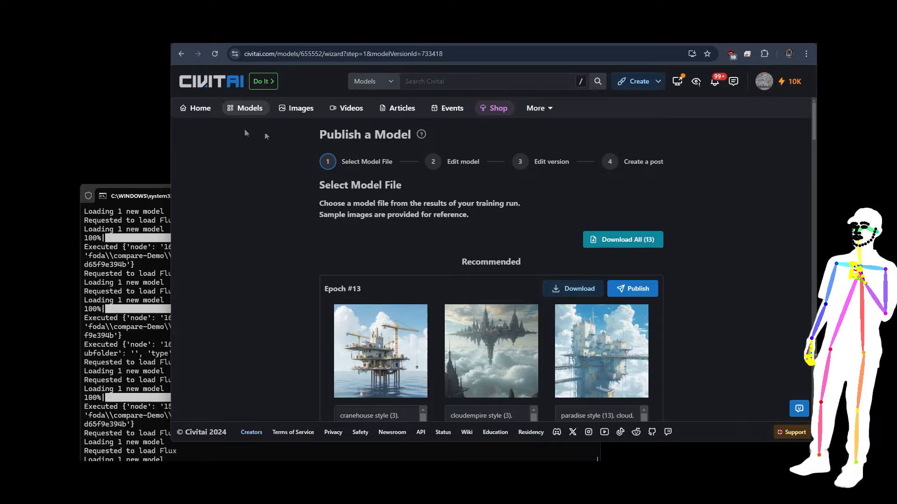
pyautogui.click(184, 57)
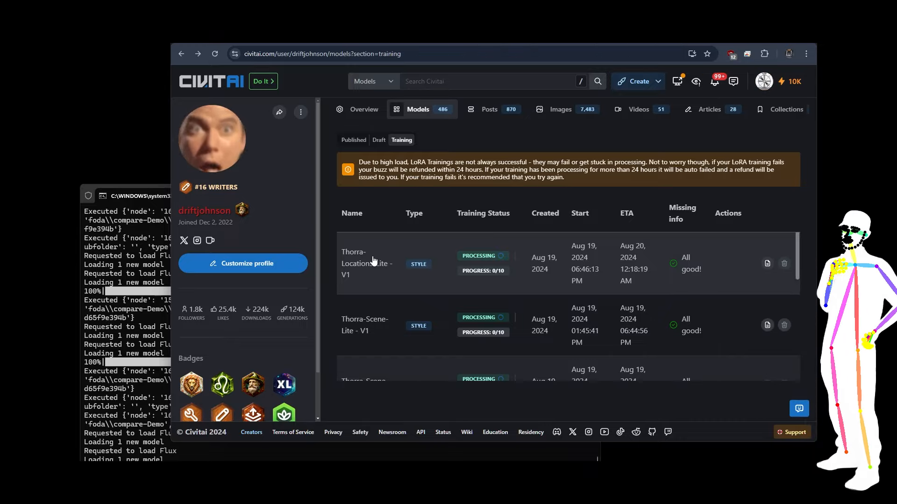
pyautogui.scroll(-2, 373, 260)
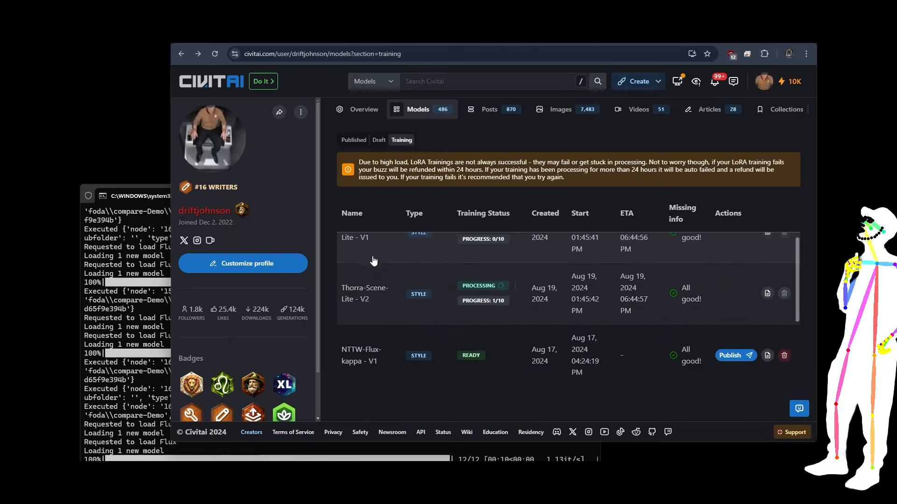
pyautogui.scroll(2, 365, 257)
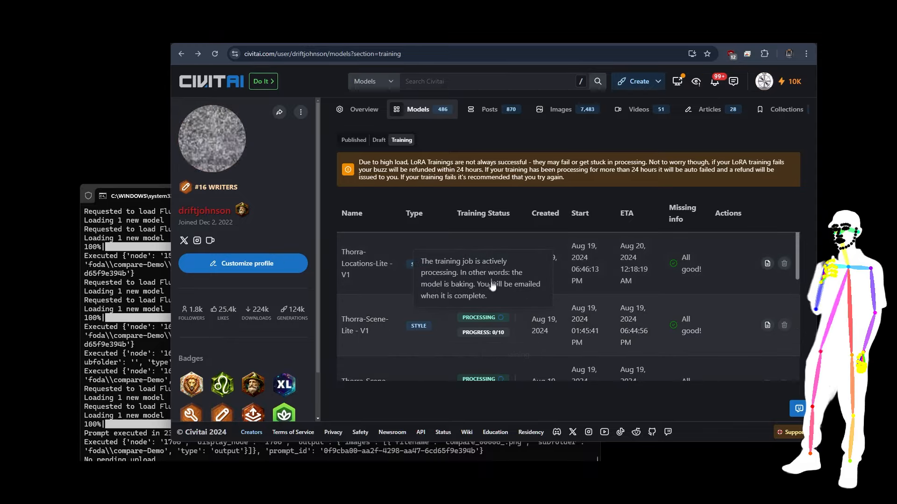
pyautogui.scroll(-1, 575, 261)
pyautogui.scroll(-1, 574, 260)
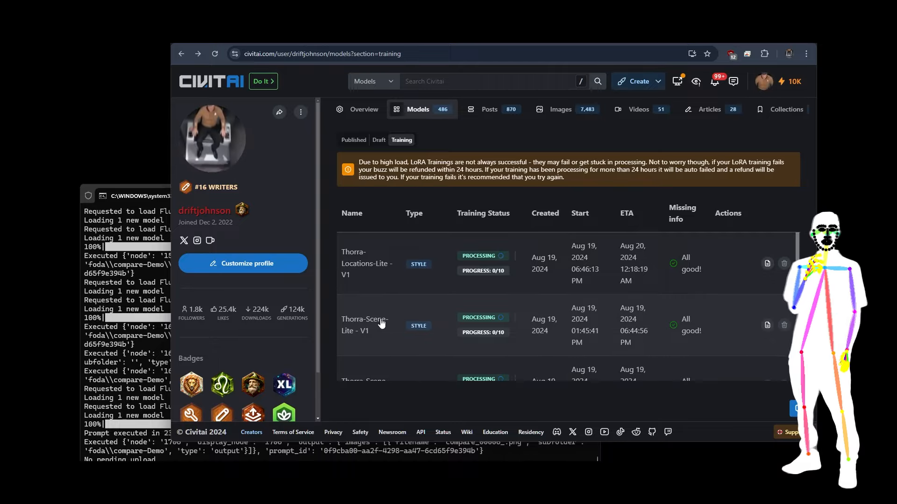
pyautogui.scroll(-1, 381, 323)
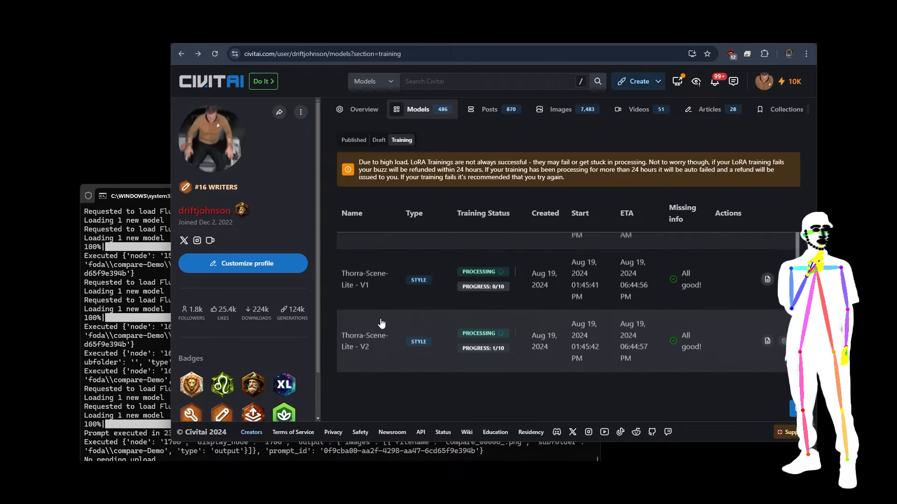
# - Open the Thorra-Scene-Lite V2 training job and examine the sample images for Epoch #1
pyautogui.click(371, 351)
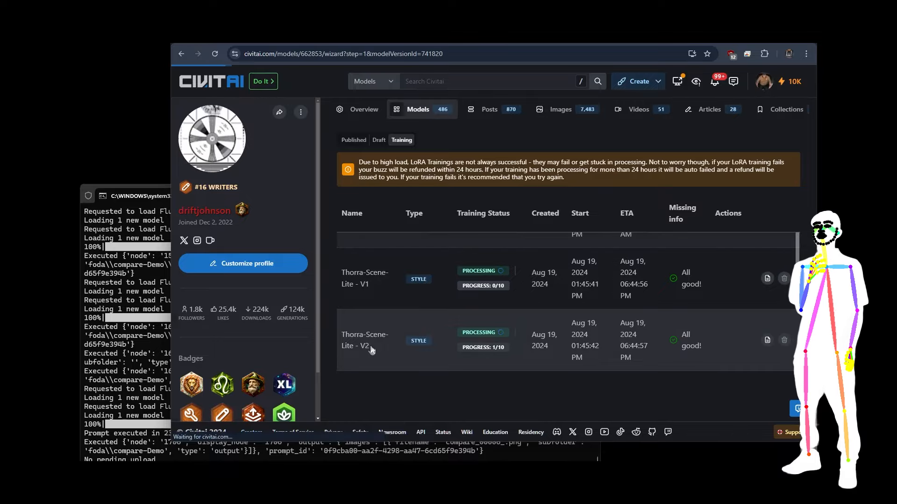
pyautogui.scroll(-3, 615, 233)
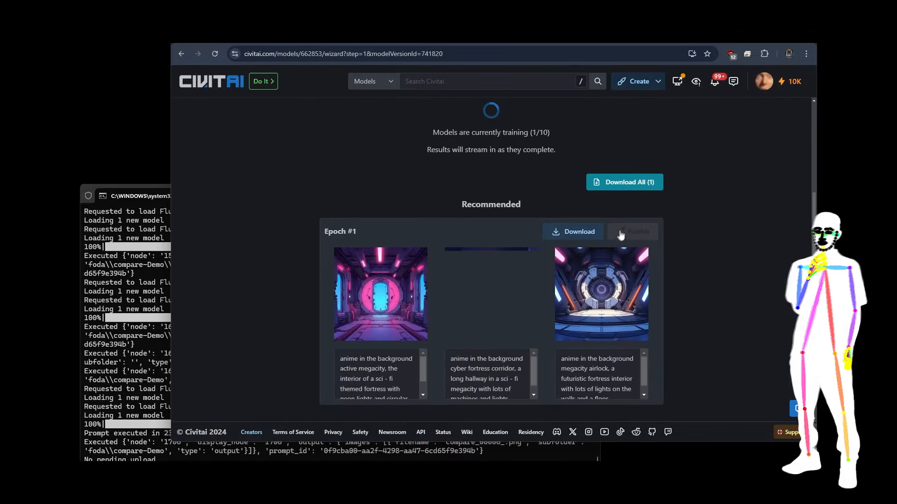
pyautogui.scroll(-1, 680, 203)
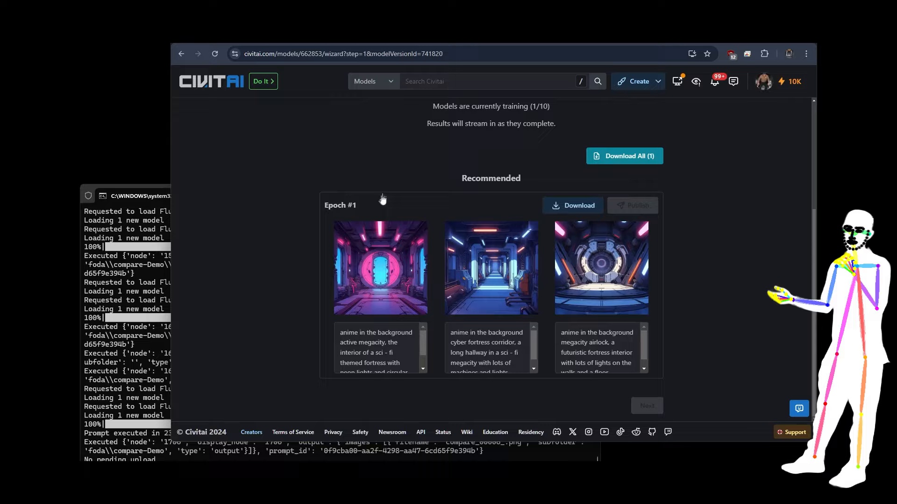